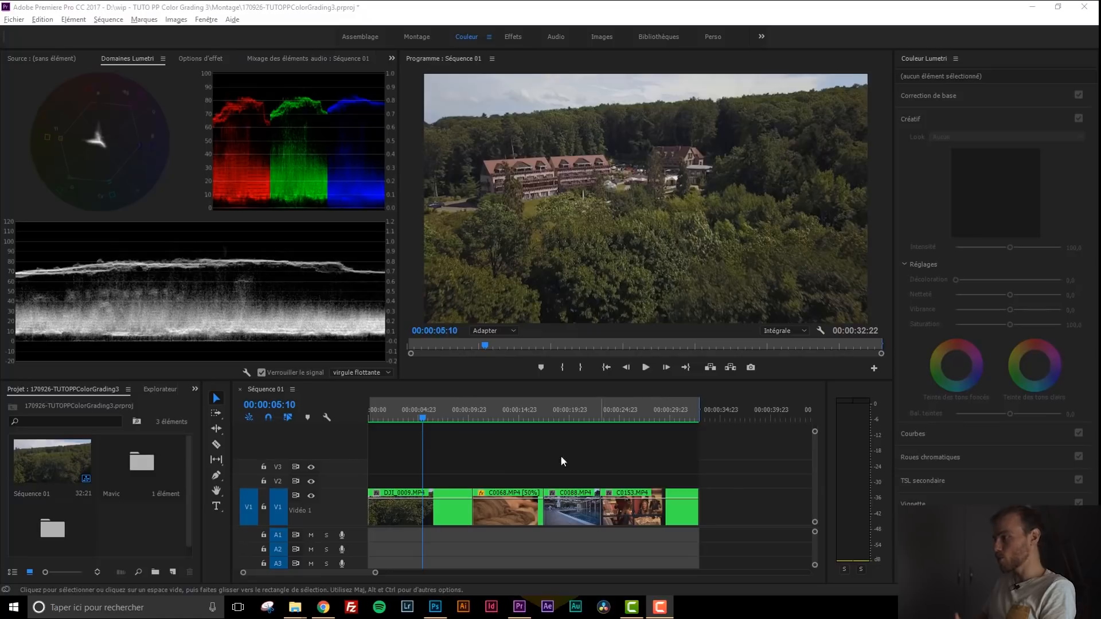
# Step: Go to the massage clip C0068.MP4 and expand its Lumetri basic correction settings
pyautogui.moveTo(425, 419); pyautogui.dragTo(512, 432)
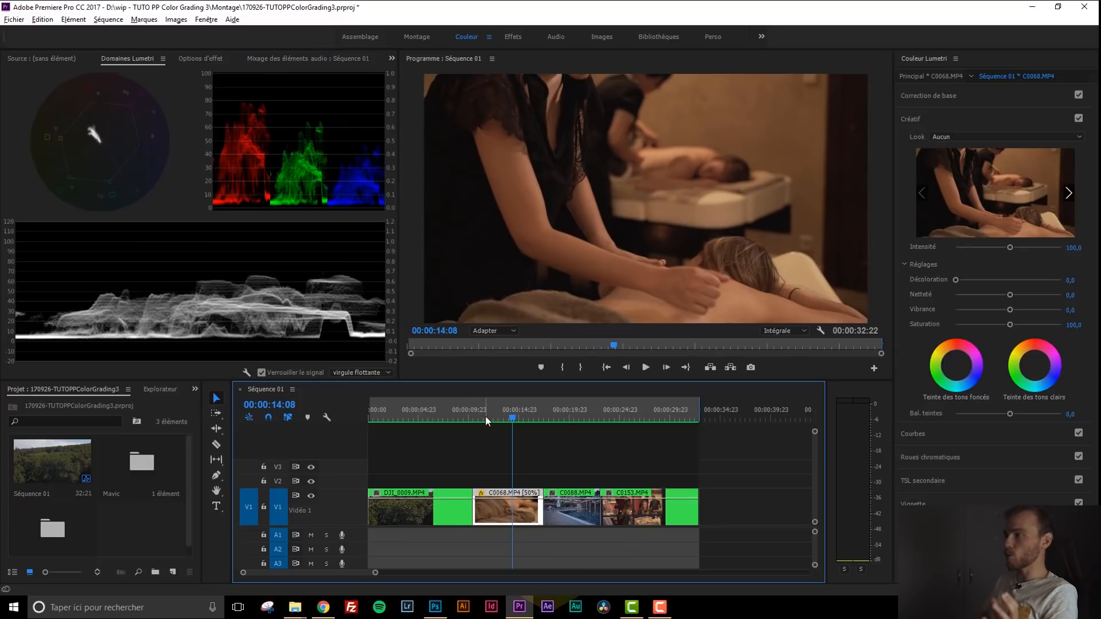
pyautogui.click(951, 119)
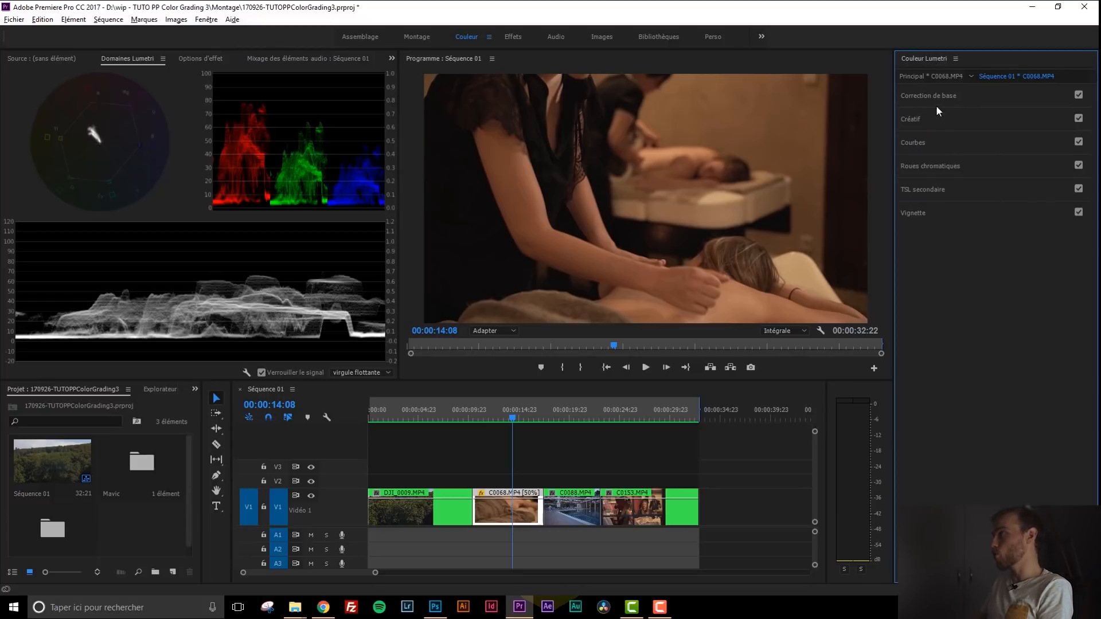
pyautogui.click(972, 97)
pyautogui.click(986, 365)
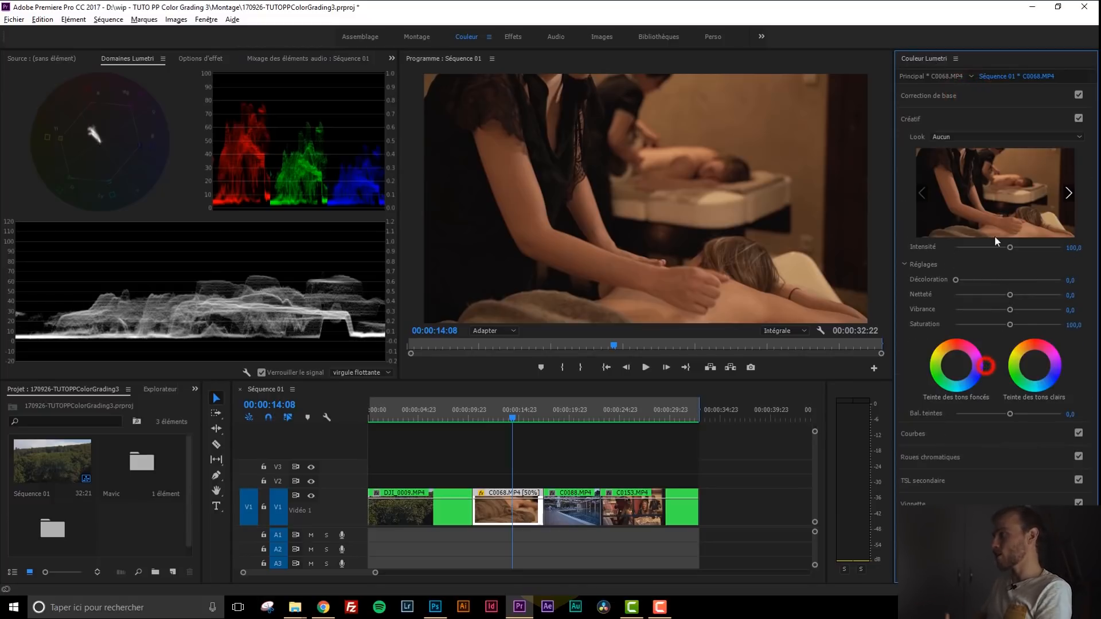
pyautogui.click(976, 95)
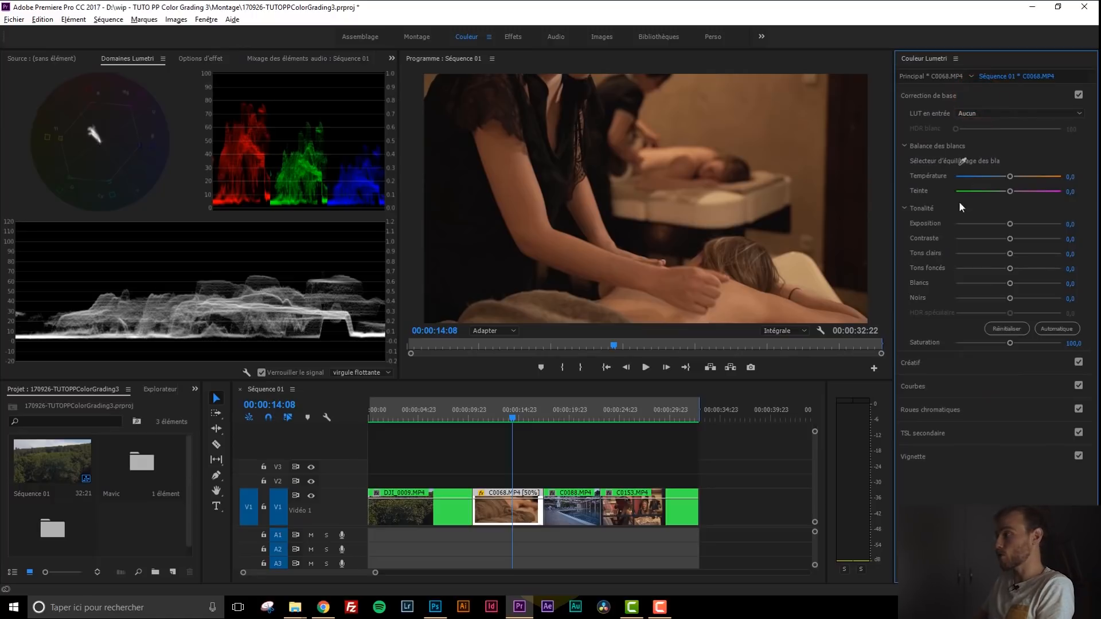
# Step: On the drone clip DJI_0009.MP4, set exposure to 0,8, highlights to -9,2 and shadows to 12,4
pyautogui.moveTo(425, 416)
pyautogui.mouseDown()
pyautogui.moveTo(496, 436)
pyautogui.moveTo(611, 427)
pyautogui.moveTo(439, 434)
pyautogui.mouseUp()
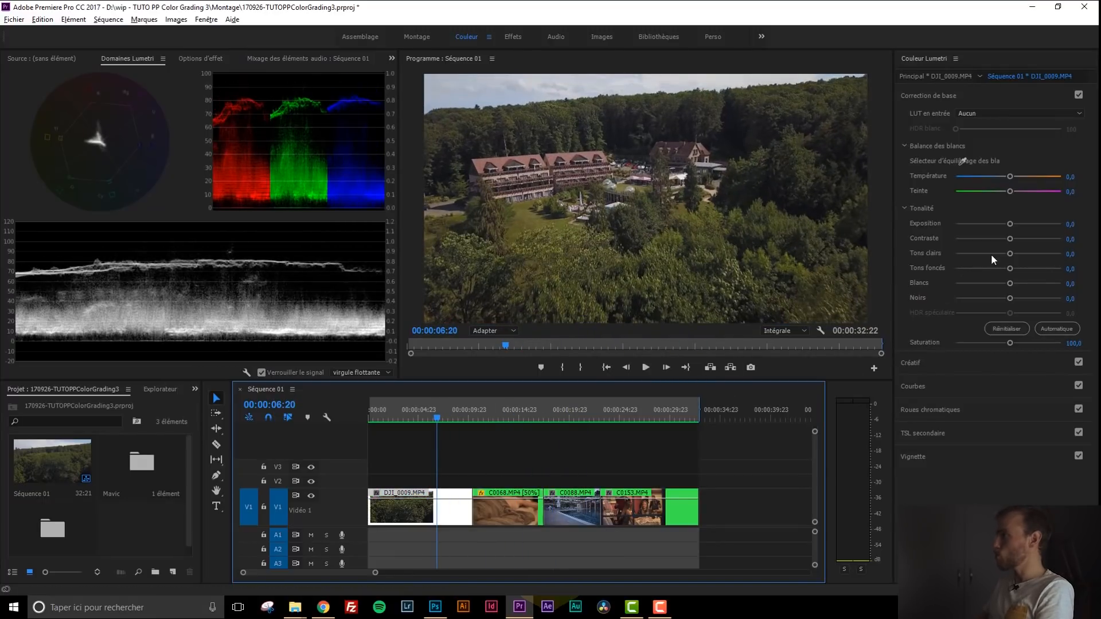
pyautogui.moveTo(1010, 224)
pyautogui.mouseDown()
pyautogui.moveTo(1044, 229)
pyautogui.moveTo(1010, 232)
pyautogui.moveTo(1019, 219)
pyautogui.mouseUp()
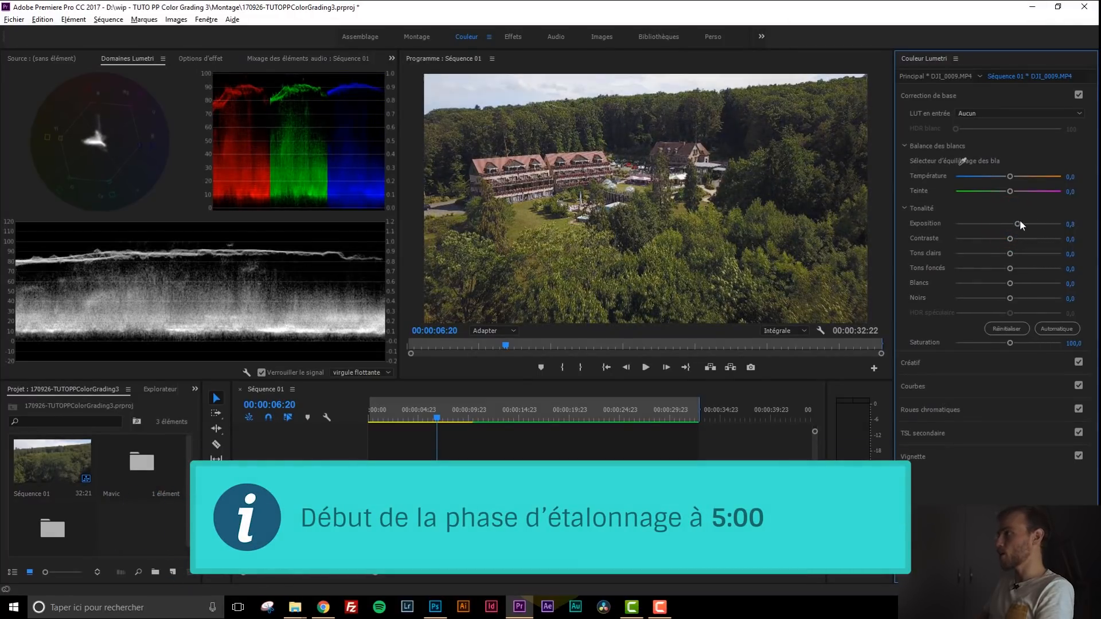
pyautogui.click(1015, 268)
pyautogui.click(1002, 252)
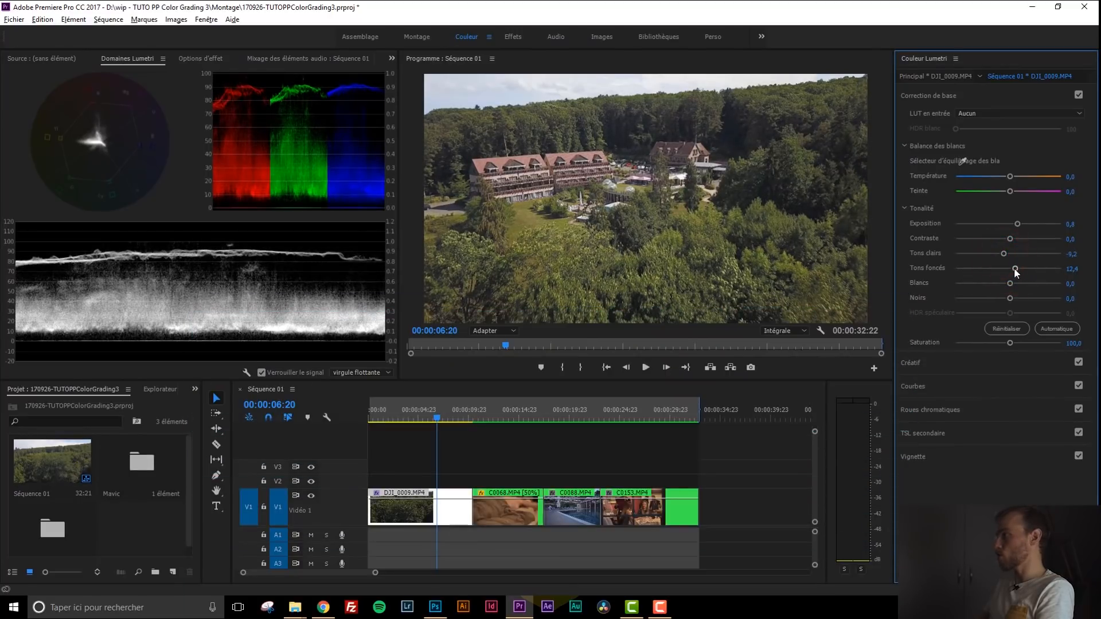
# Step: Set the drone clip's whites to 29,7, blacks to -4,9 and saturation to about 84
pyautogui.moveTo(1009, 284); pyautogui.dragTo(993, 301)
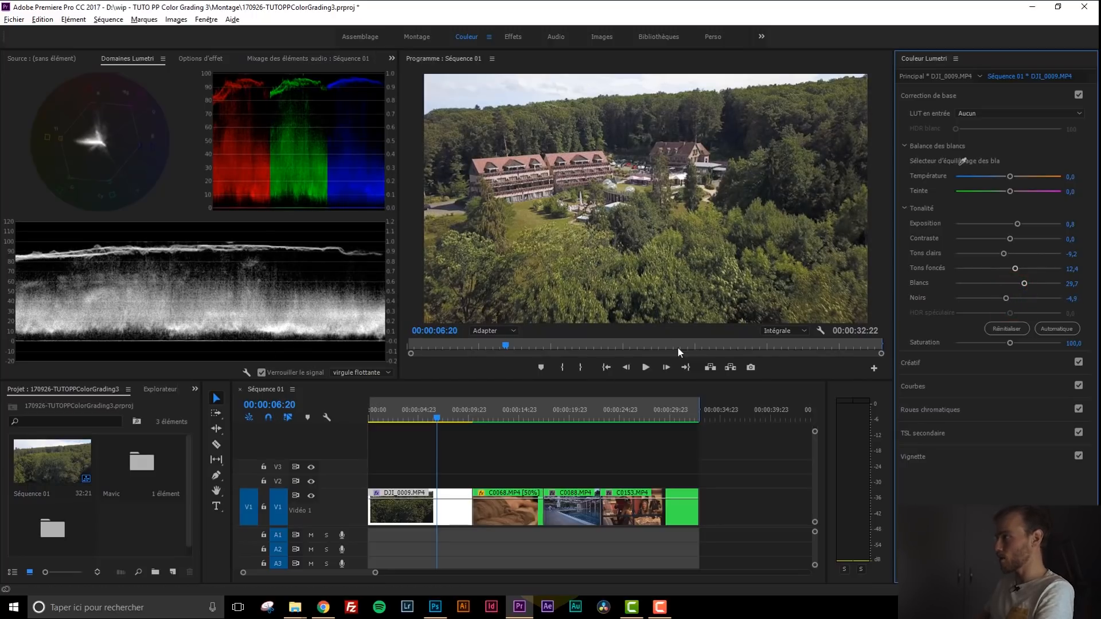
pyautogui.click(1009, 344)
pyautogui.moveTo(1009, 345); pyautogui.dragTo(998, 345)
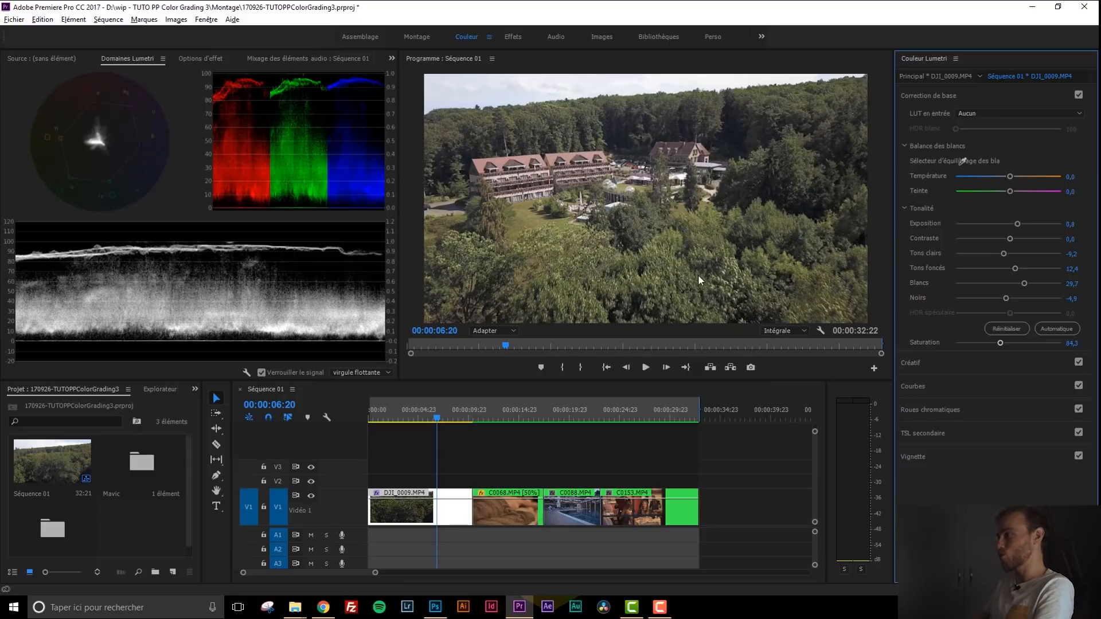
# Step: Cool the white balance of the massage clip C0068.MP4 with temperature -82,7 and tint 5,9
pyautogui.moveTo(496, 414); pyautogui.dragTo(518, 414)
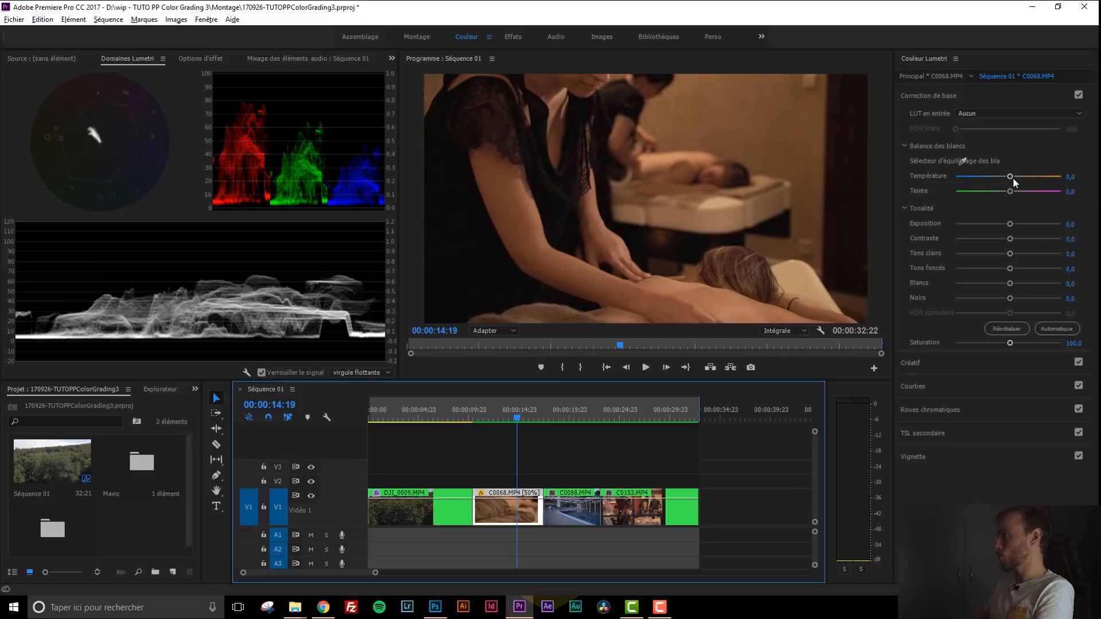
pyautogui.moveTo(1009, 177); pyautogui.dragTo(963, 175)
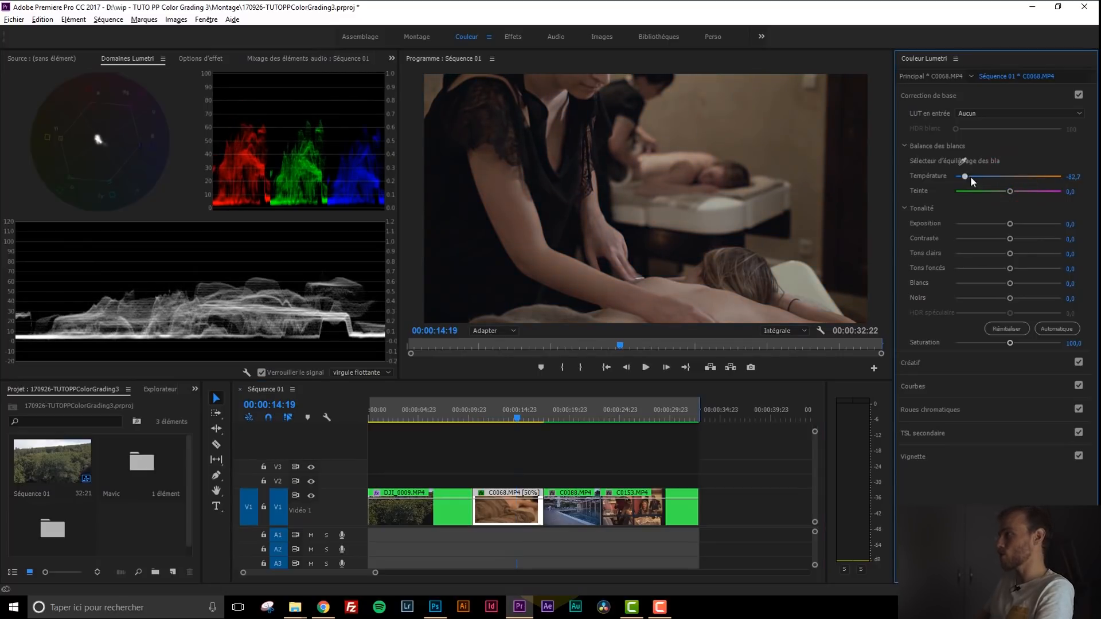
pyautogui.click(1011, 192)
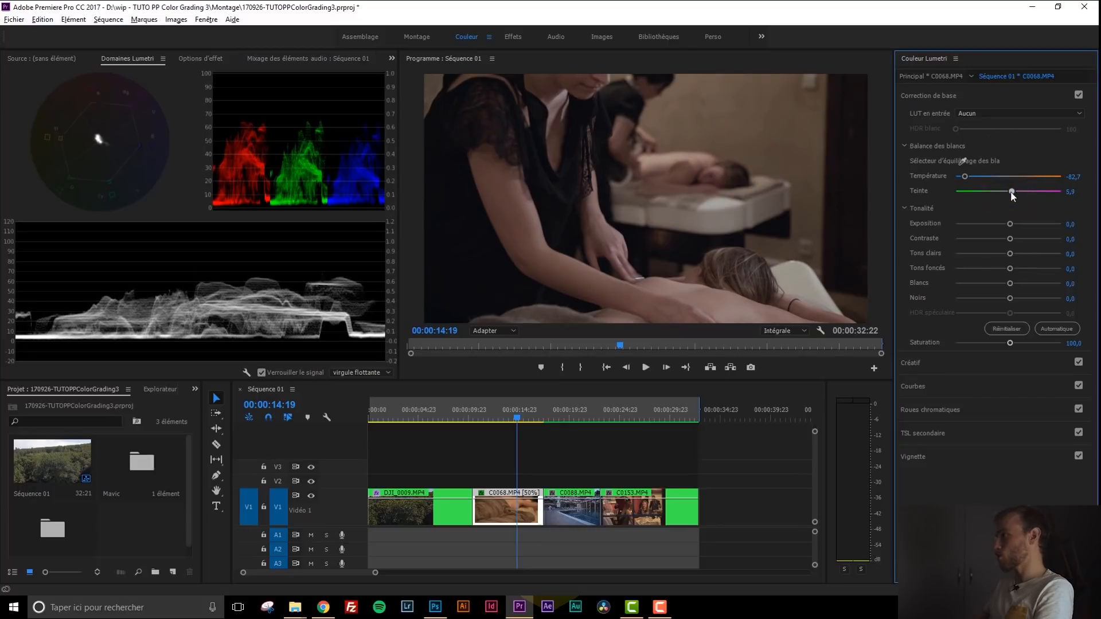
# Step: Set the massage clip's exposure to 0,6, highlights to -9,2, shadows to 10,3 and whites to 49,2
pyautogui.moveTo(1010, 225); pyautogui.dragTo(1014, 225)
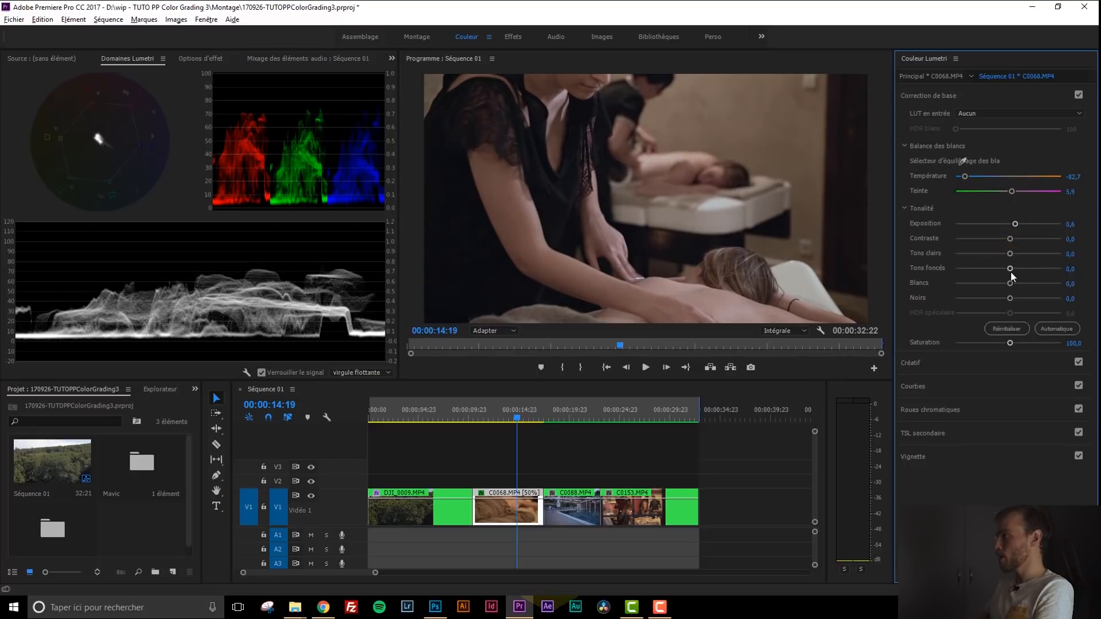
pyautogui.moveTo(1010, 269); pyautogui.dragTo(1024, 269)
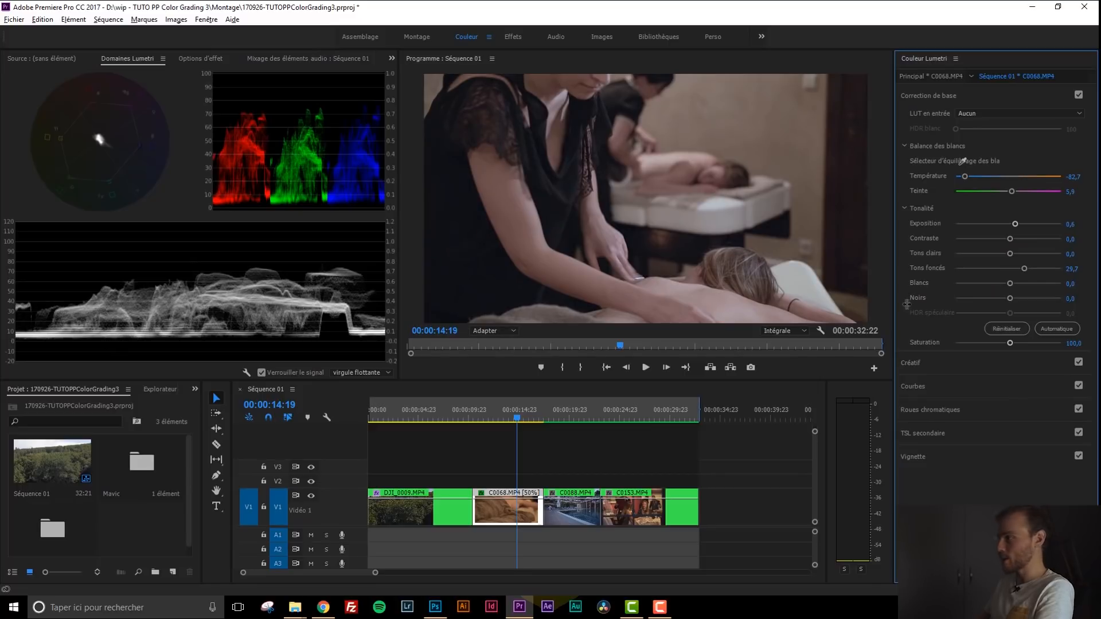
pyautogui.moveTo(1025, 273); pyautogui.dragTo(1002, 256)
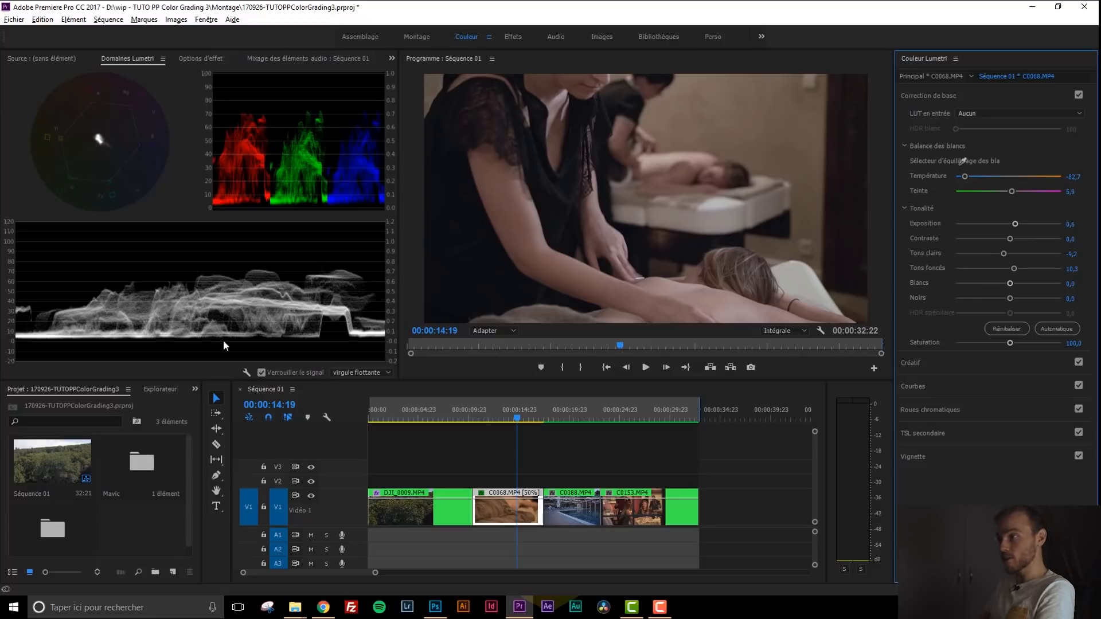
pyautogui.moveTo(1011, 283); pyautogui.dragTo(1033, 288)
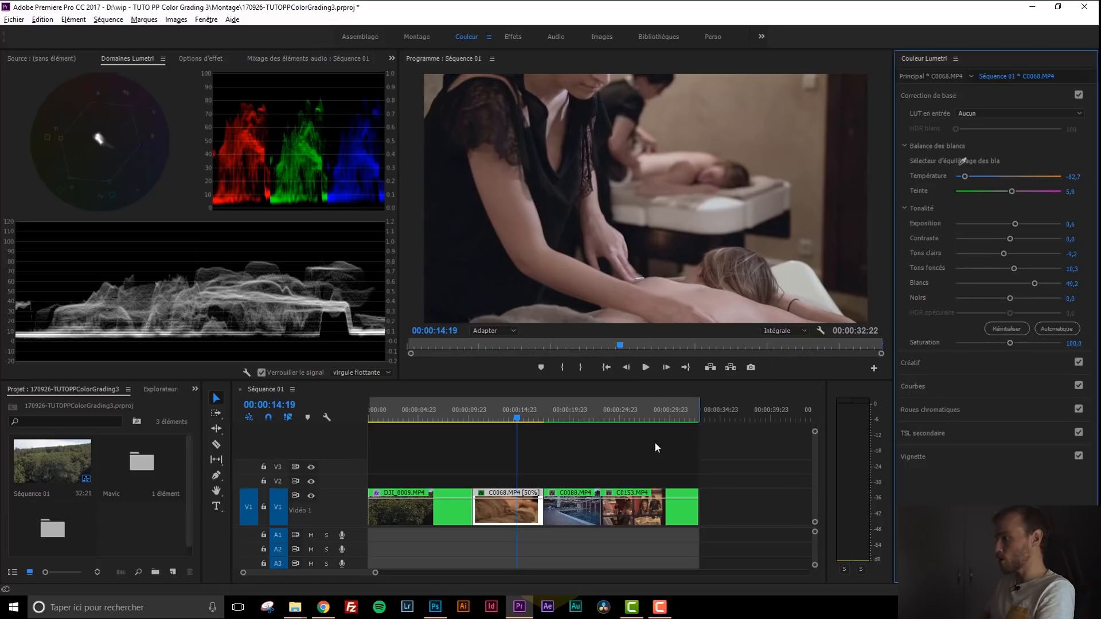
# Step: Balance the whites of the pool clip C0088.MP4 by sampling the parasol, and set the temperature to 36,2
pyautogui.click(569, 413)
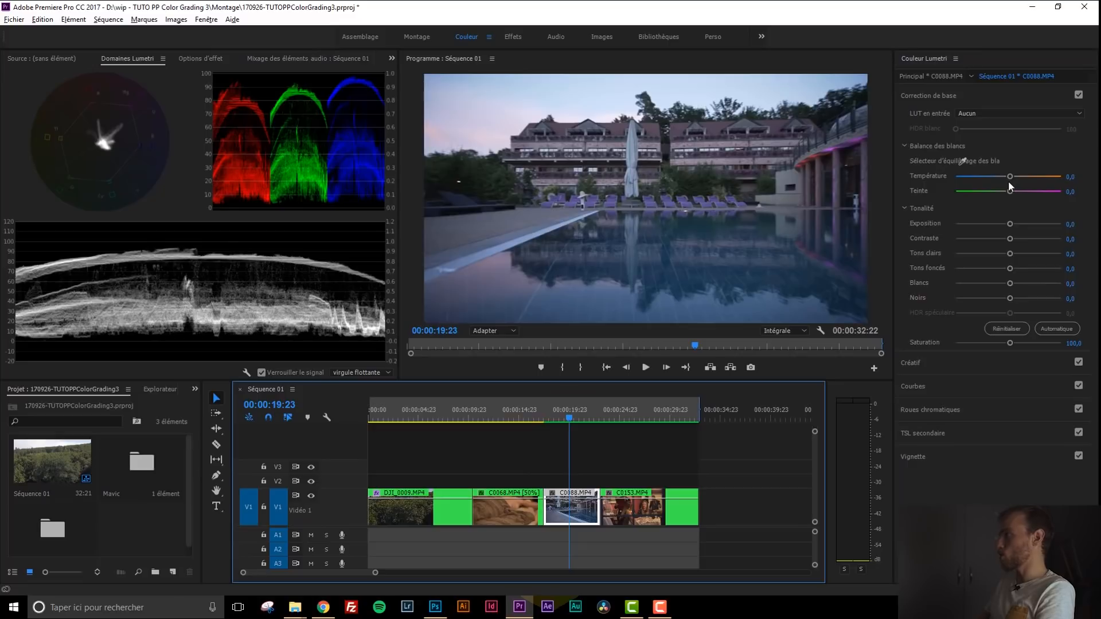
pyautogui.moveTo(1009, 176); pyautogui.dragTo(1025, 176)
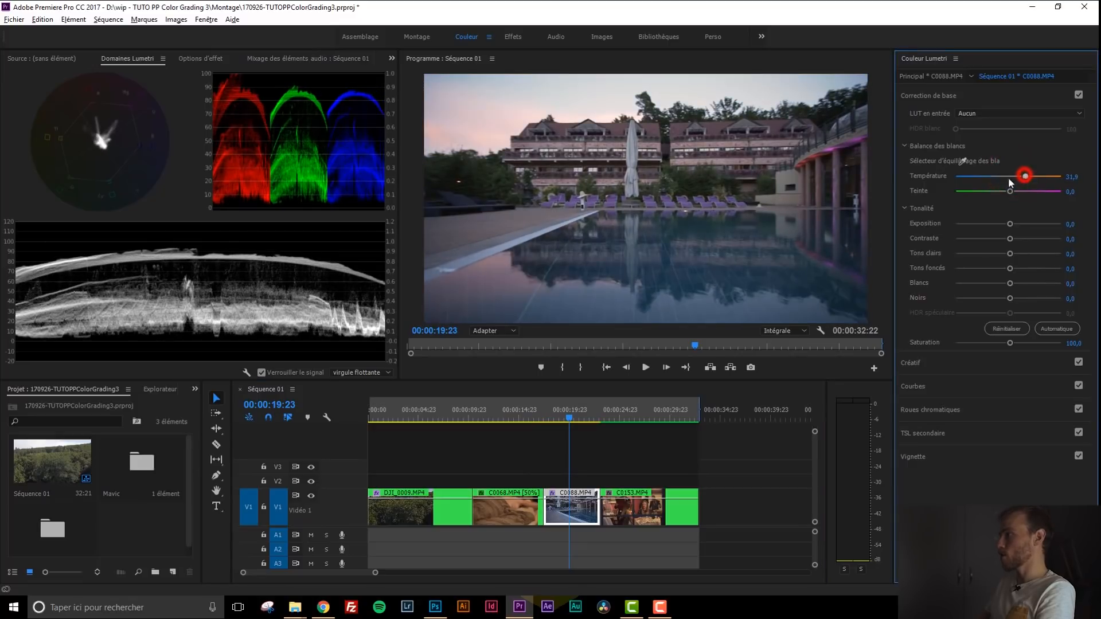
pyautogui.click(962, 163)
pyautogui.click(631, 151)
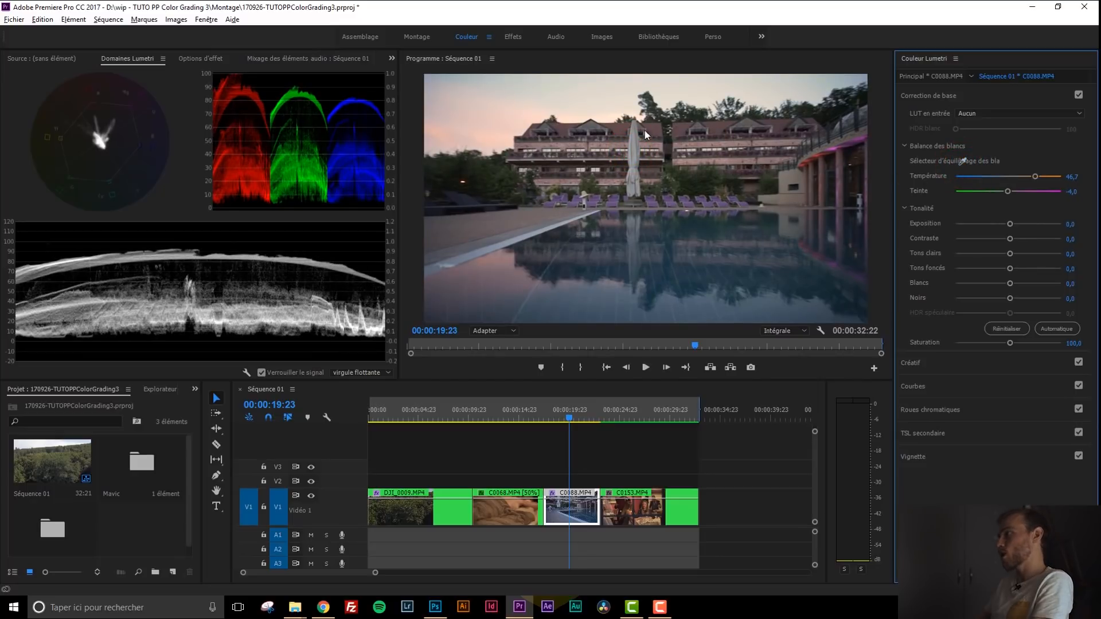
pyautogui.moveTo(1030, 177); pyautogui.dragTo(1027, 178)
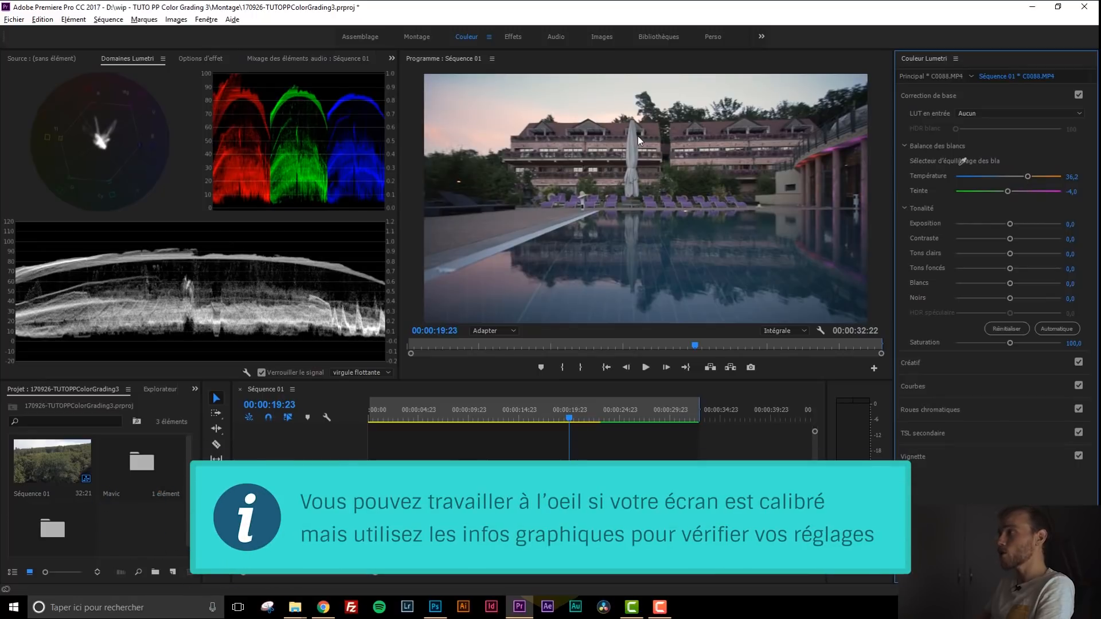
# Step: Compare the pool clip's white balance with the massage clip and the drone clip
pyautogui.click(519, 407)
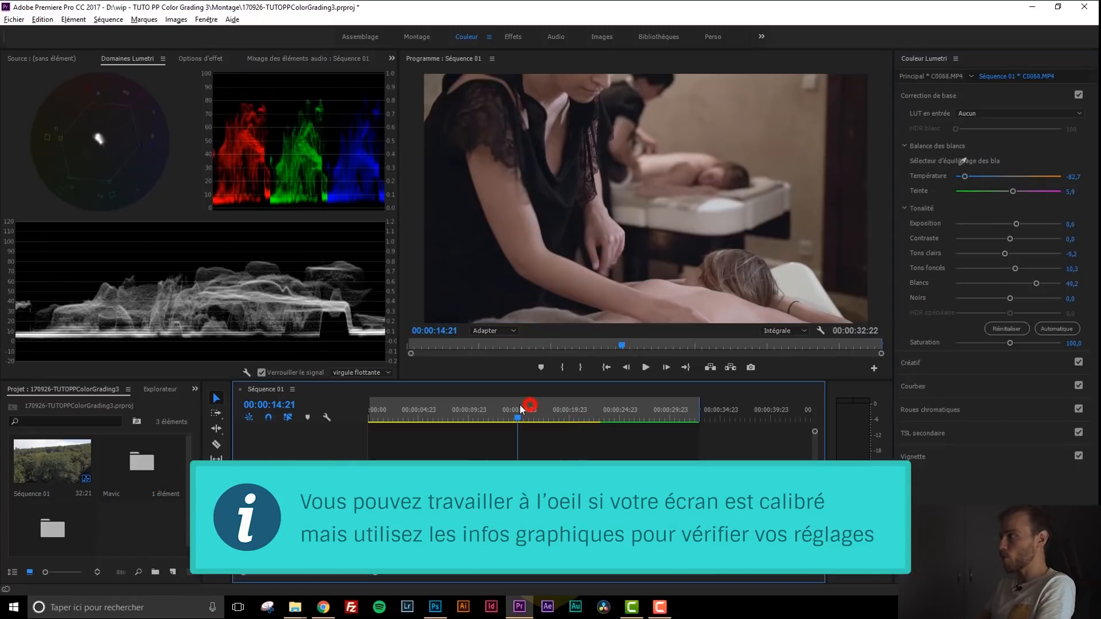
pyautogui.click(448, 409)
pyautogui.click(569, 408)
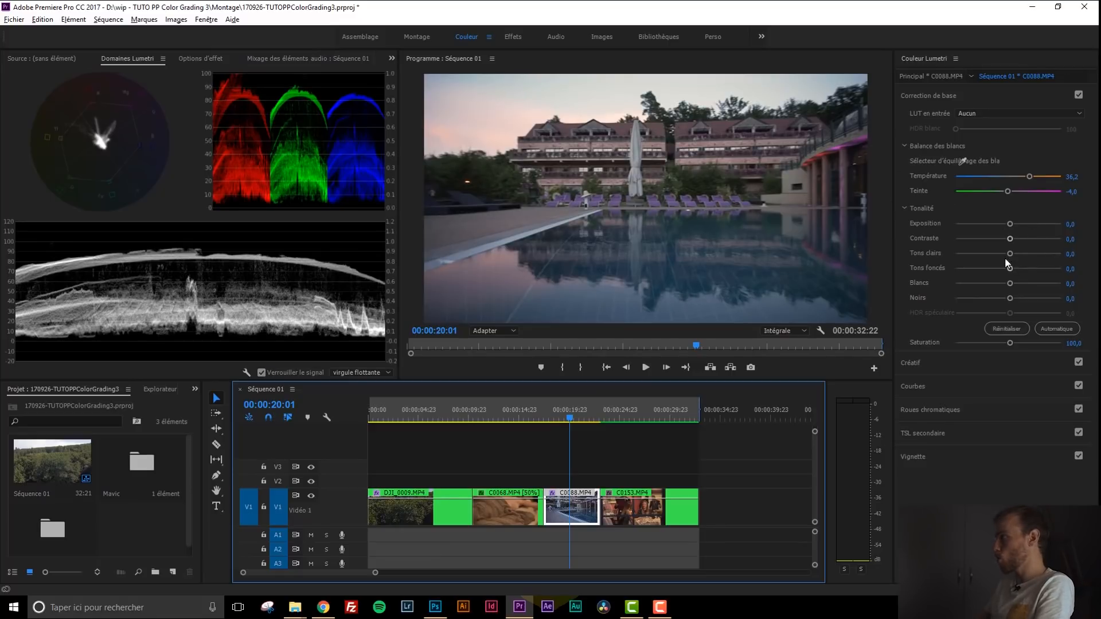
# Step: Set the pool clip's exposure to 0,6, highlights to -4,9 and shadows to 12,4
pyautogui.moveTo(1011, 224); pyautogui.dragTo(1013, 222)
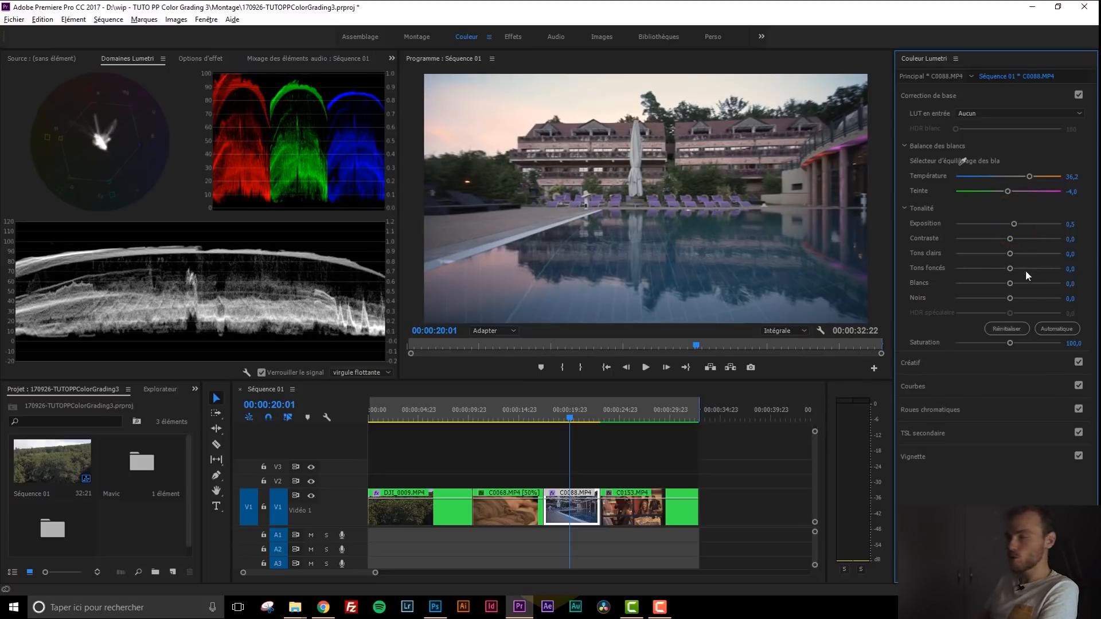
pyautogui.moveTo(1022, 221); pyautogui.dragTo(1015, 224)
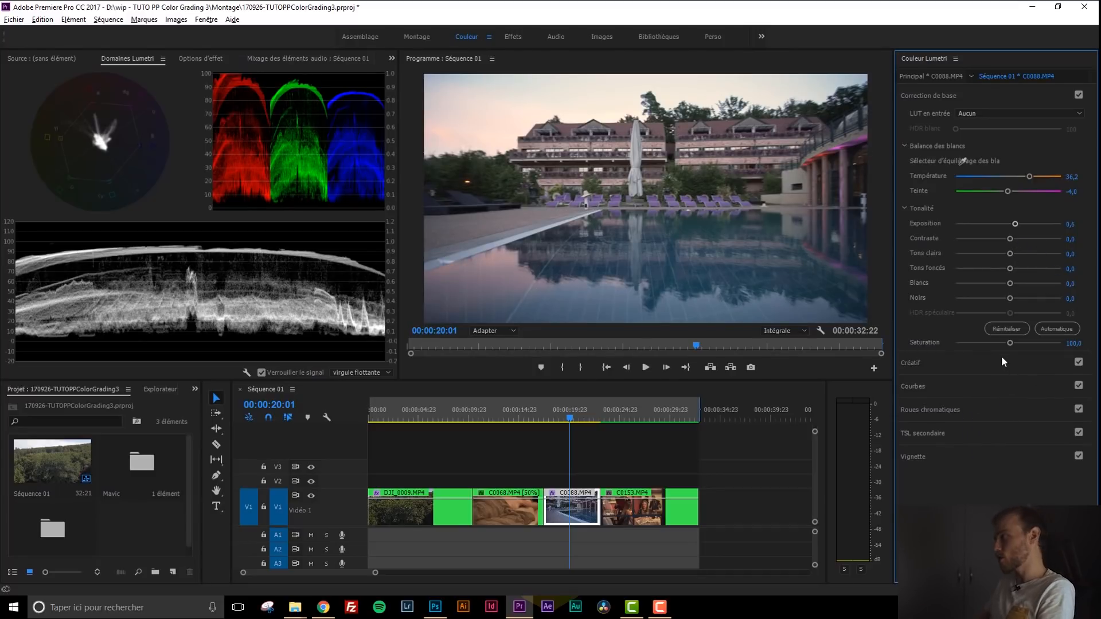
pyautogui.click(1009, 267)
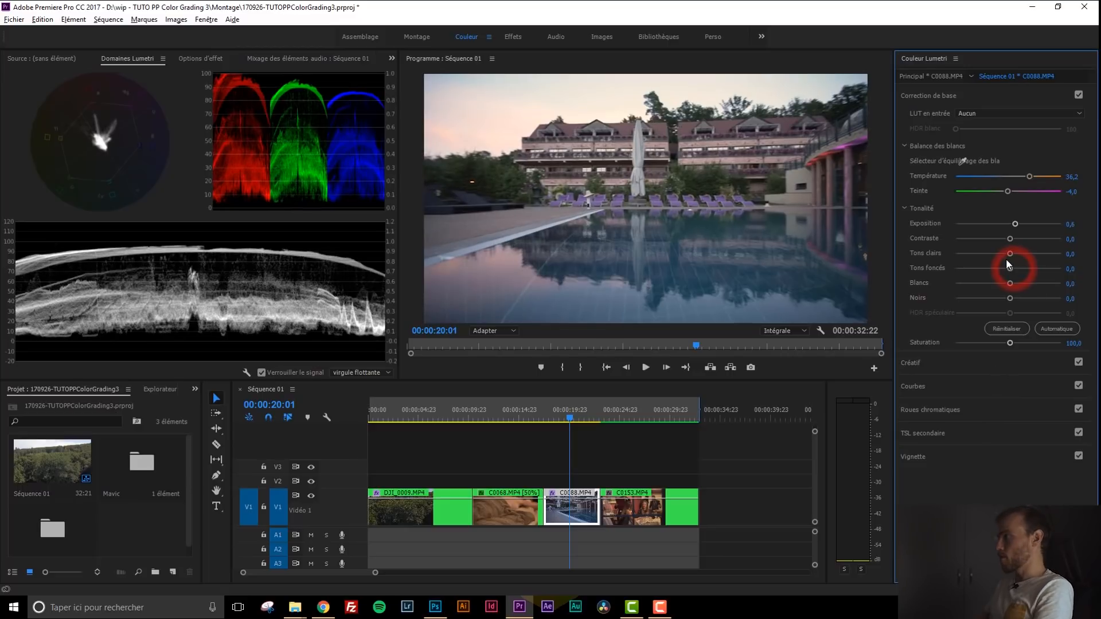
pyautogui.click(1010, 254)
pyautogui.moveTo(1010, 254); pyautogui.dragTo(1014, 268)
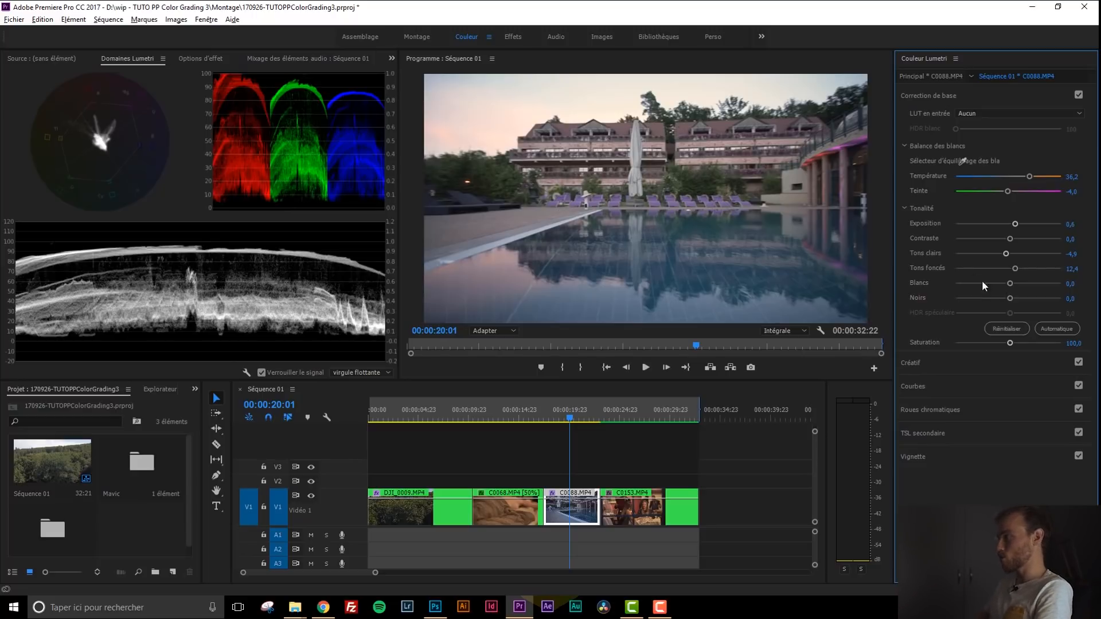
# Step: Set the pool clip's whites to 21,1 and blacks to -2,5
pyautogui.moveTo(1012, 284); pyautogui.dragTo(1019, 283)
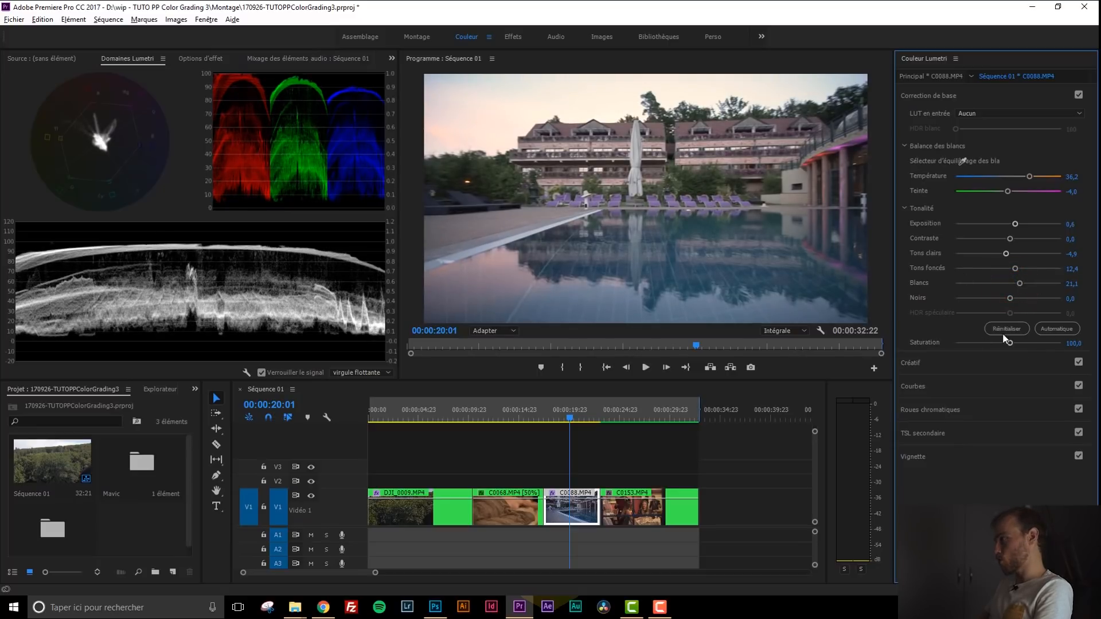
pyautogui.moveTo(1009, 298); pyautogui.dragTo(1006, 298)
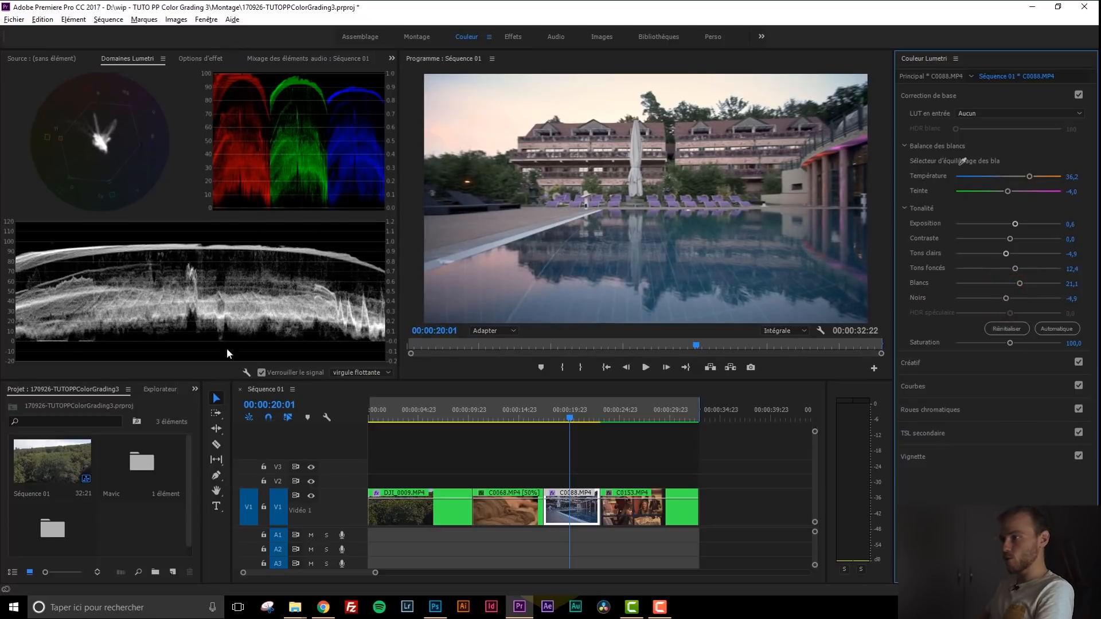
pyautogui.moveTo(1005, 299); pyautogui.dragTo(1008, 298)
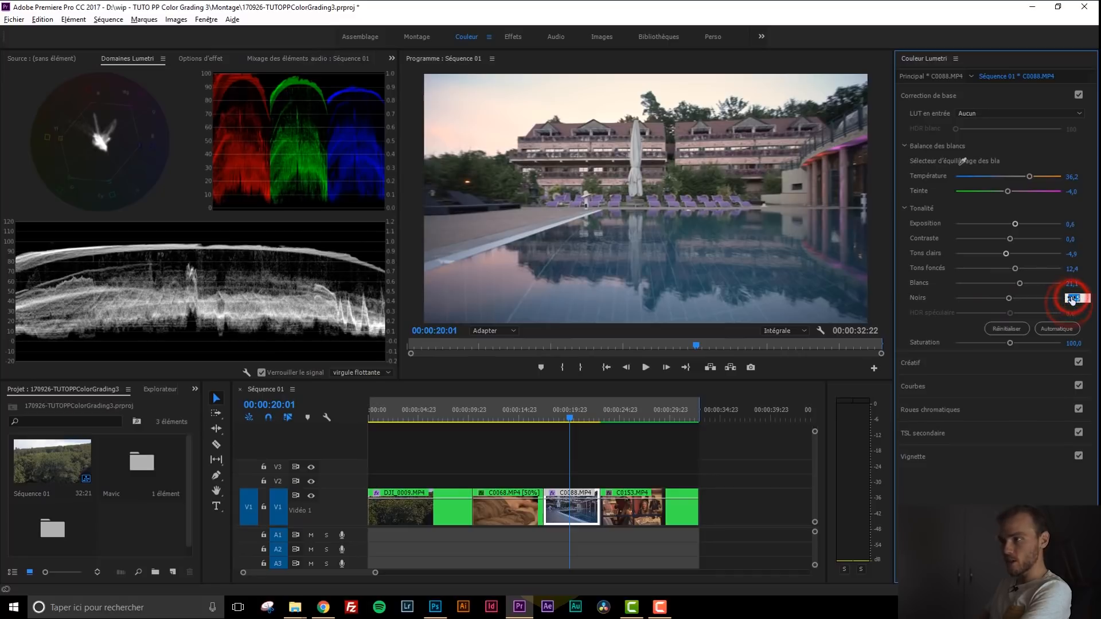
pyautogui.click(593, 429)
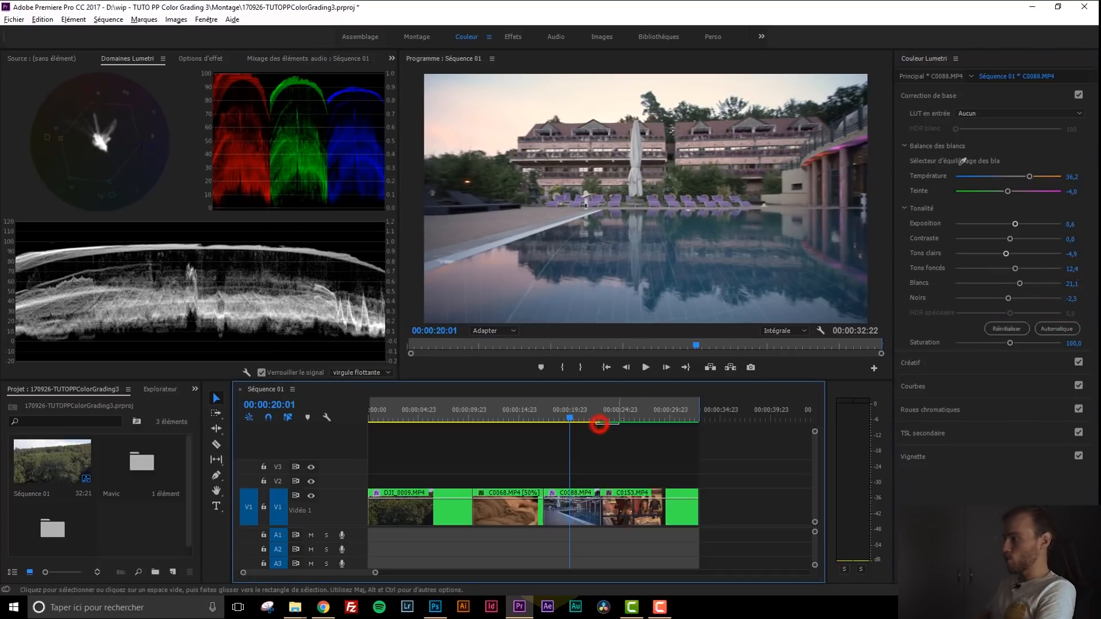
# Step: Correct the white balance of the restaurant clip C0153.MP4 with temperature -60,0 and tint 4
pyautogui.click(637, 410)
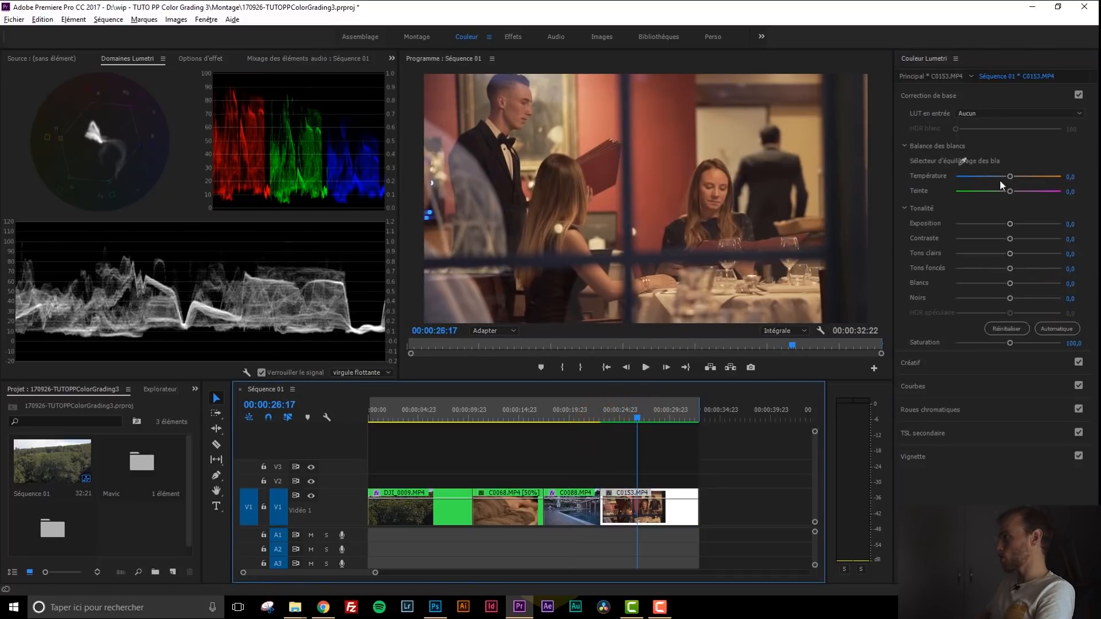
pyautogui.moveTo(1008, 176); pyautogui.dragTo(976, 175)
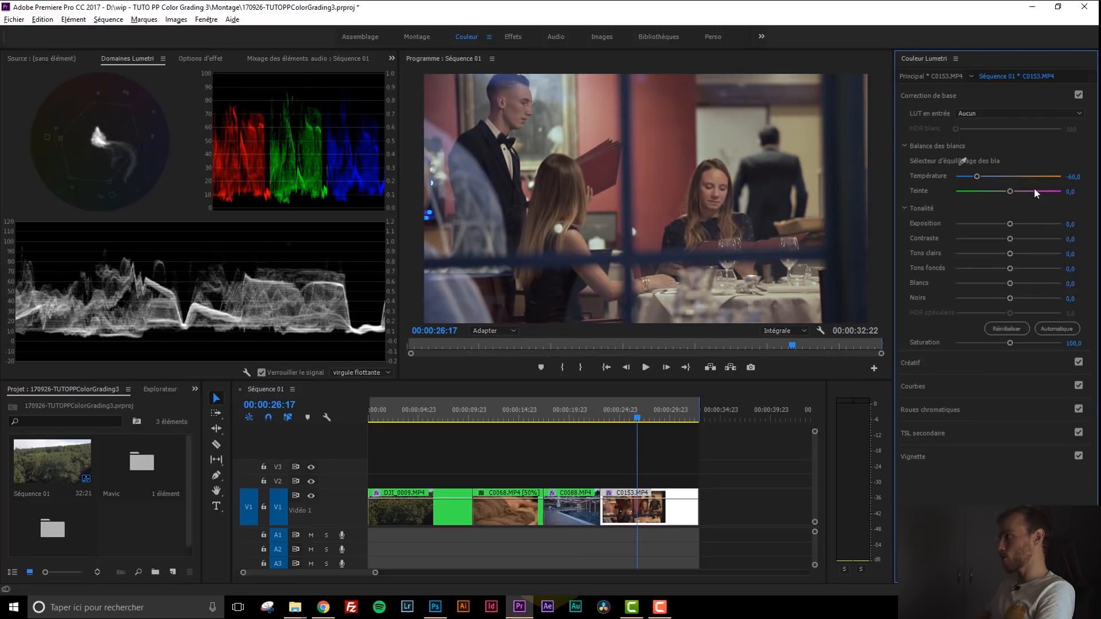
pyautogui.moveTo(1009, 192); pyautogui.dragTo(1011, 193)
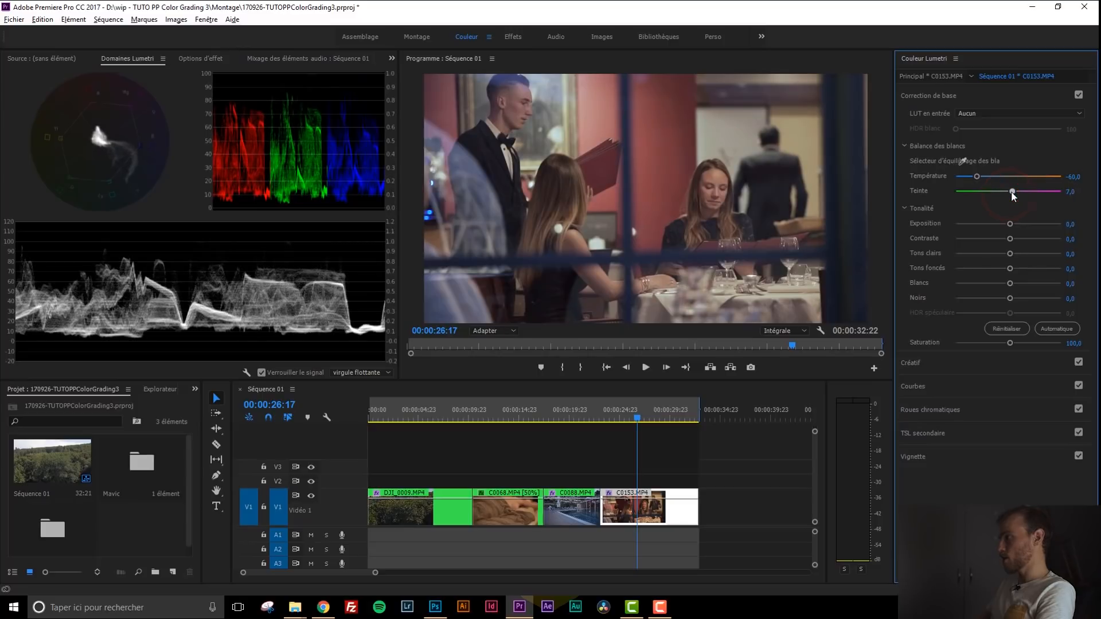
pyautogui.click(1071, 192)
pyautogui.write('4')
pyautogui.press('Return')
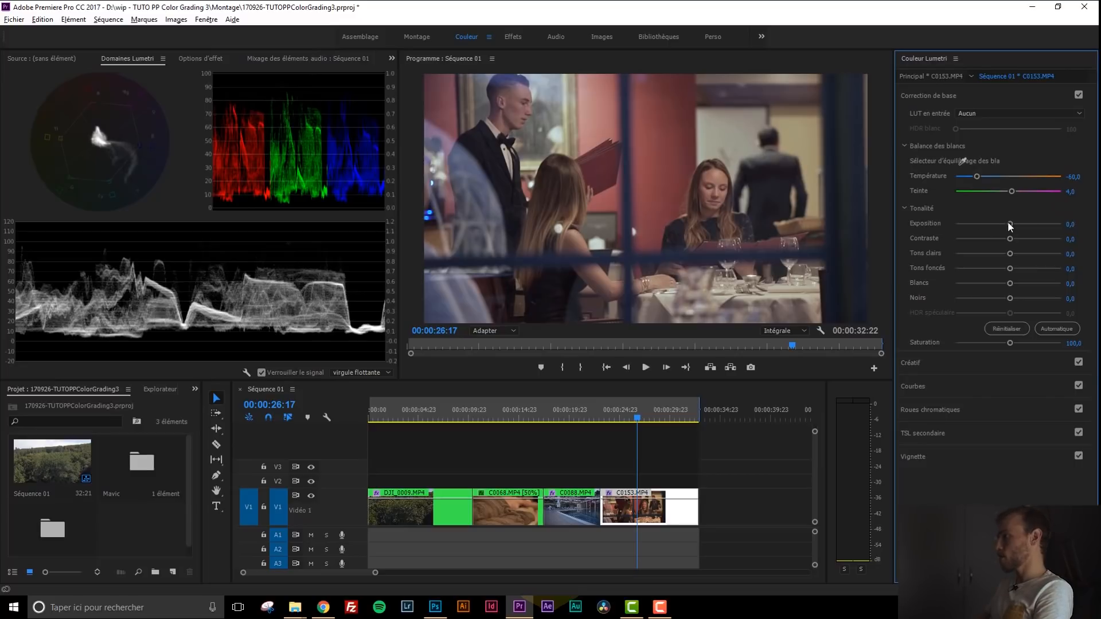
# Step: Set the exposure of the restaurant clip C0153.MP4 to 0,6, comparing it with the preceding pool clip
pyautogui.moveTo(1070, 227); pyautogui.dragTo(1073, 227)
pyautogui.press('Up')
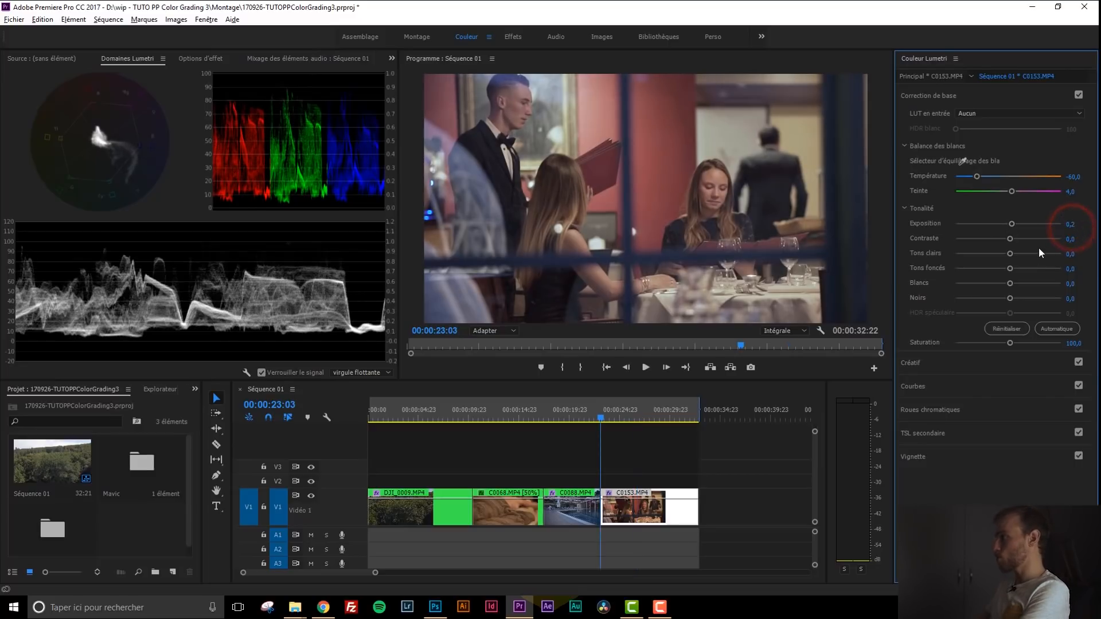
pyautogui.press('Left')
pyautogui.click(642, 414)
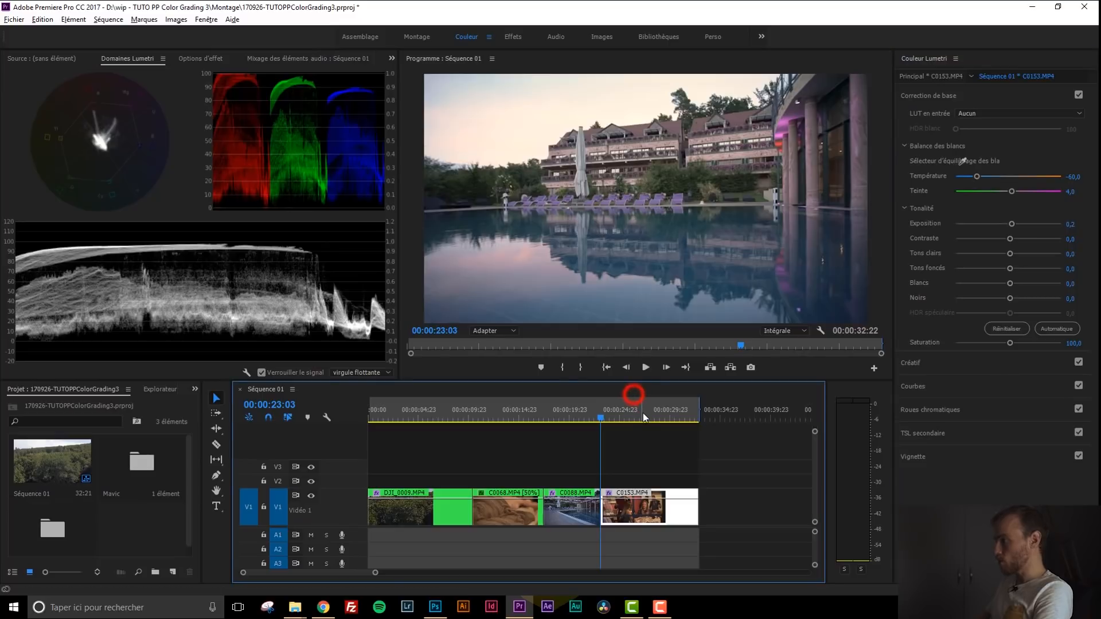
pyautogui.click(1070, 226)
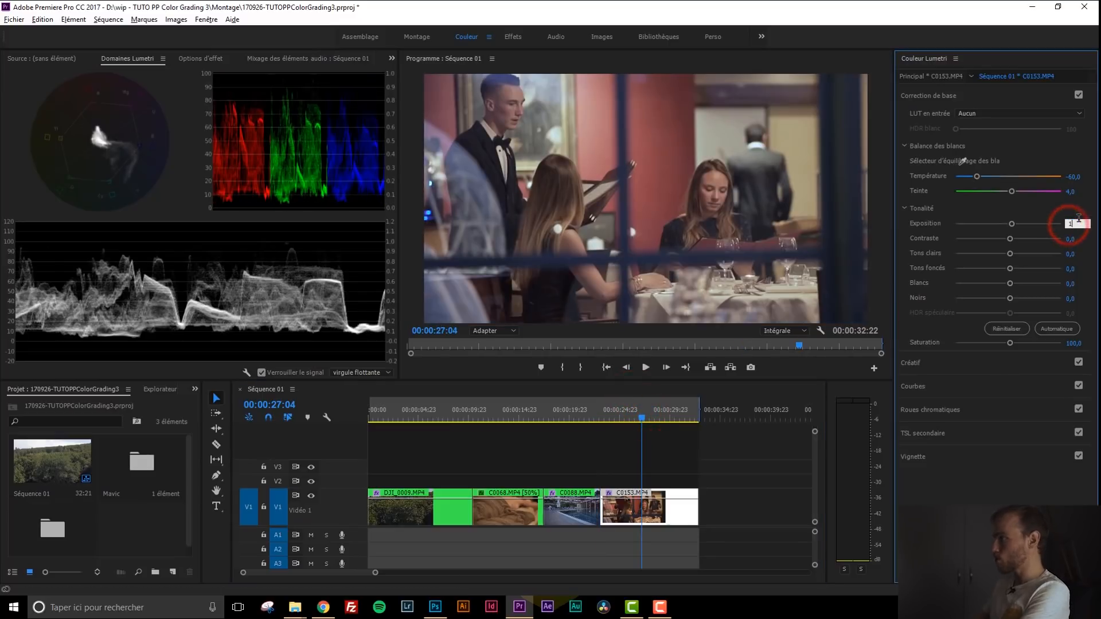
pyautogui.write('1')
pyautogui.press('Return')
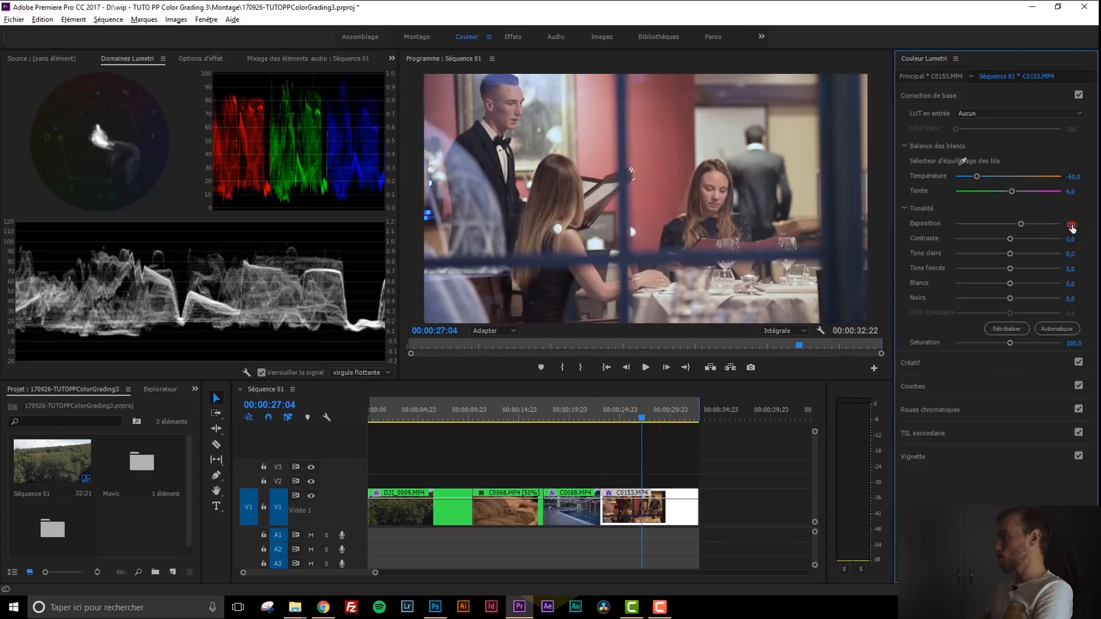
pyautogui.click(1071, 225)
pyautogui.write('0,6')
pyautogui.press('Return')
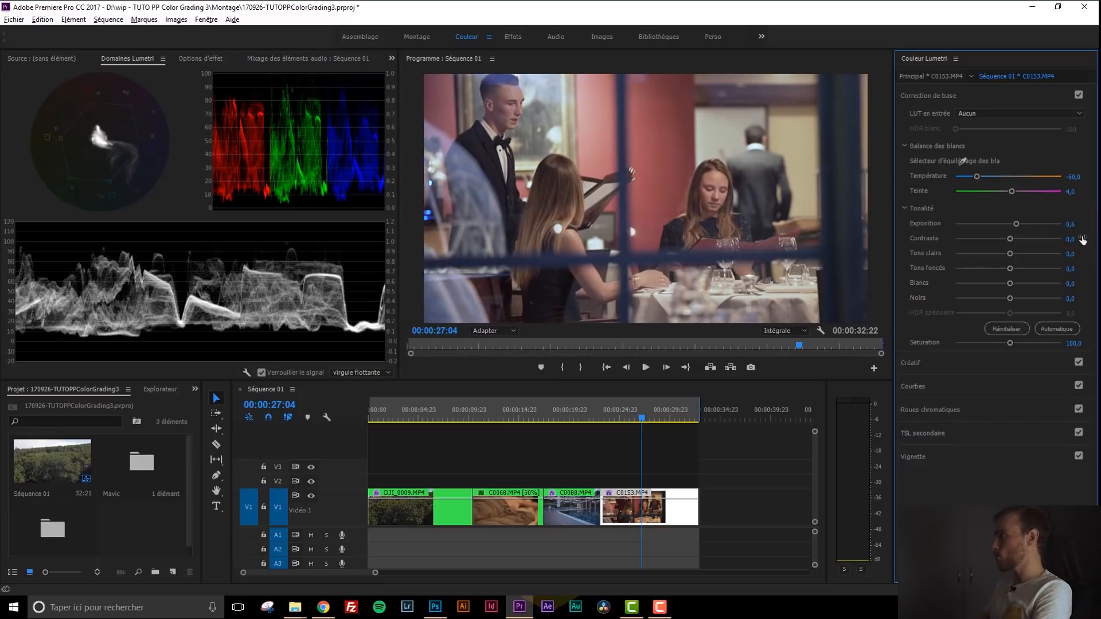
# Step: Set the restaurant clip's highlights to -5,9, shadows to 13,5 and whites to 33,0, and lower its blacks slightly
pyautogui.moveTo(1009, 254)
pyautogui.mouseDown()
pyautogui.moveTo(1013, 269)
pyautogui.moveTo(1026, 267)
pyautogui.mouseUp()
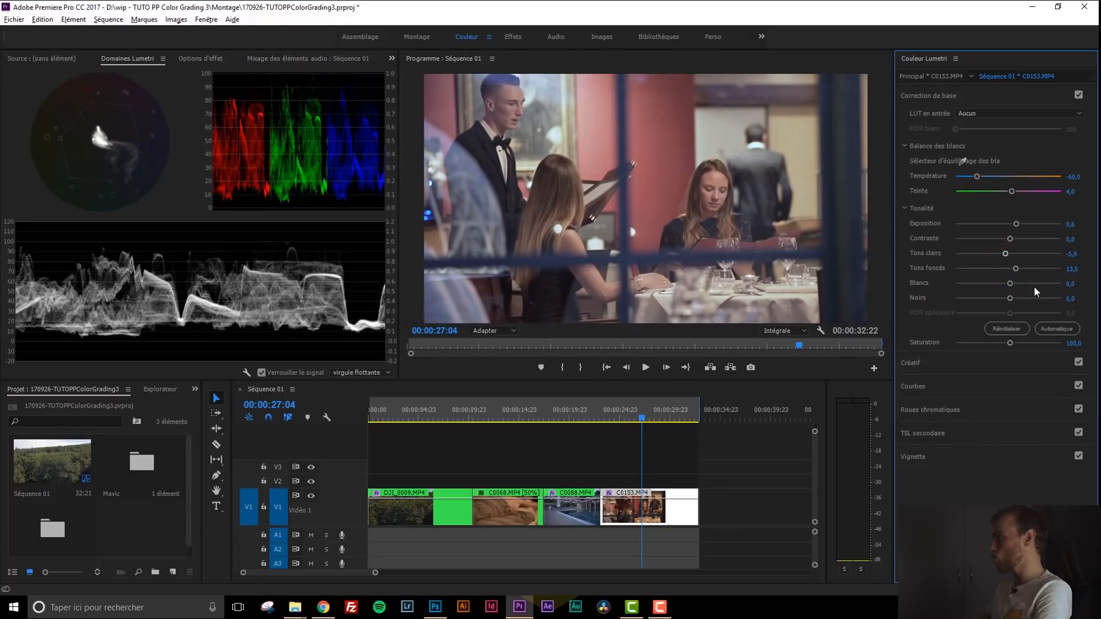
pyautogui.moveTo(1011, 283)
pyautogui.mouseDown()
pyautogui.moveTo(1025, 283)
pyautogui.moveTo(1004, 299)
pyautogui.mouseUp()
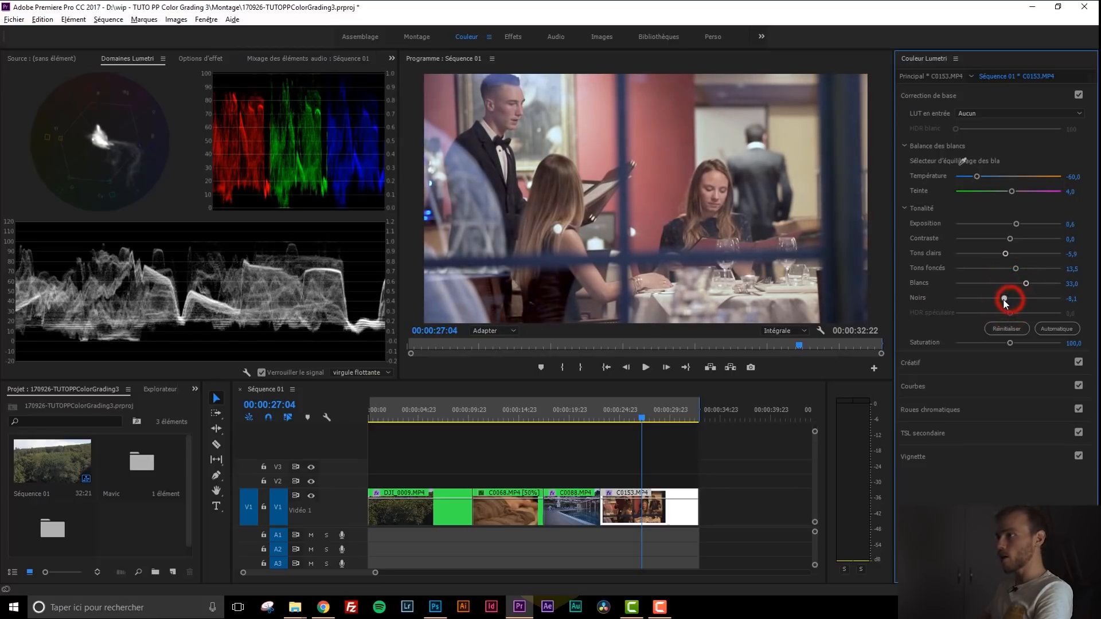
# Step: Reduce the exposure of the pool clip C0088.MP4 to 0,3
pyautogui.moveTo(696, 411); pyautogui.dragTo(562, 409)
pyautogui.click(1072, 224)
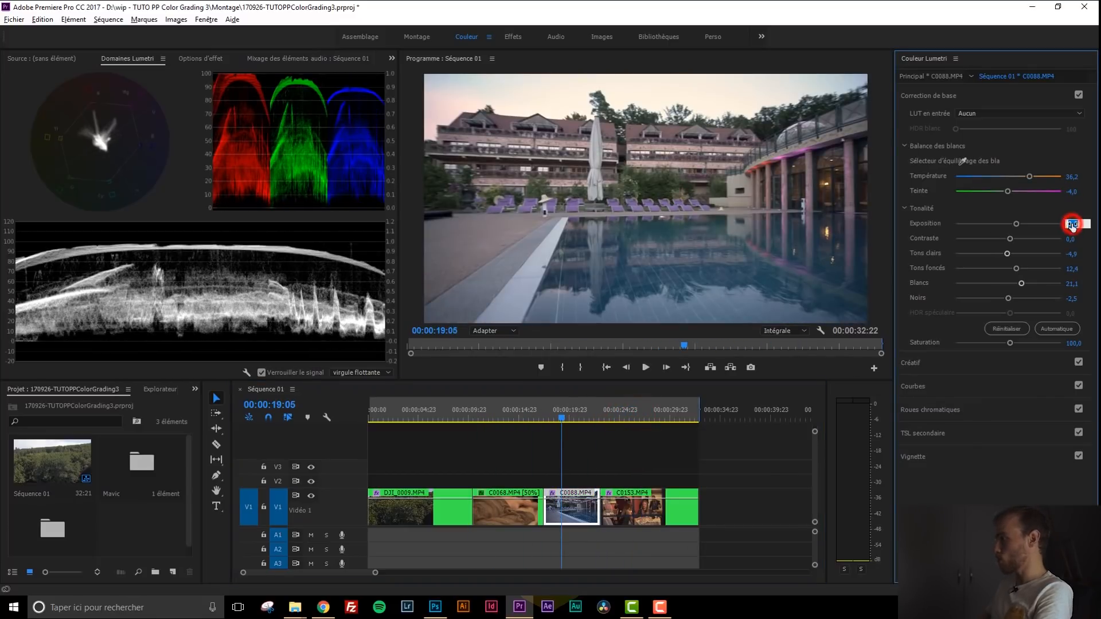
pyautogui.write('0,3')
pyautogui.press('Return')
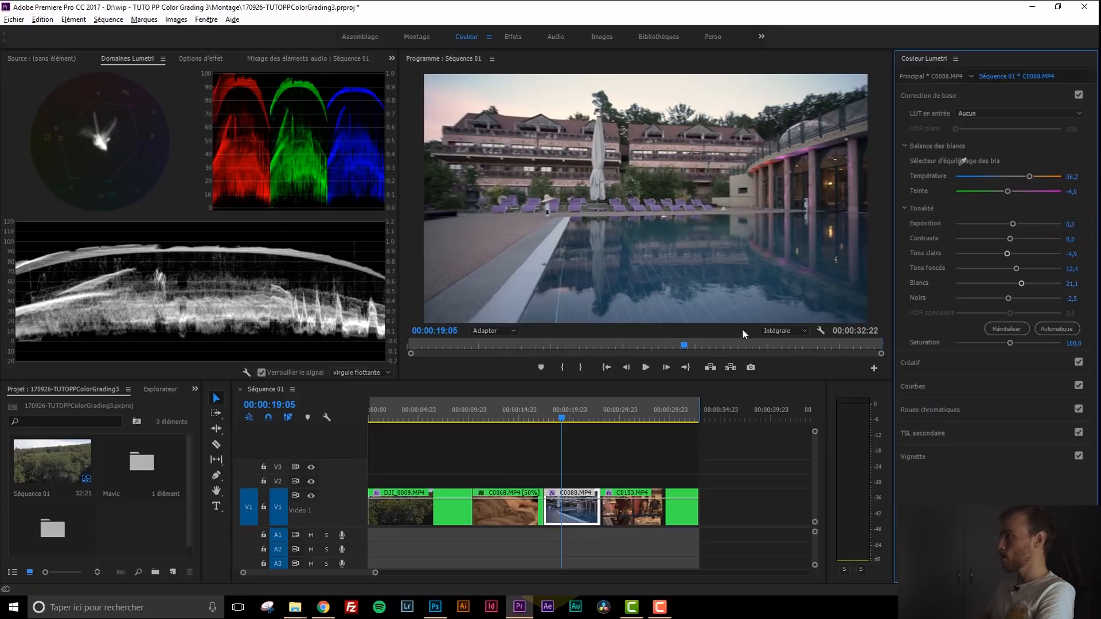
# Step: Examine the Creative, Curves and Vignette sections of the Lumetri settings for the drone clip DJI_0009.MP4
pyautogui.moveTo(576, 418); pyautogui.dragTo(457, 420)
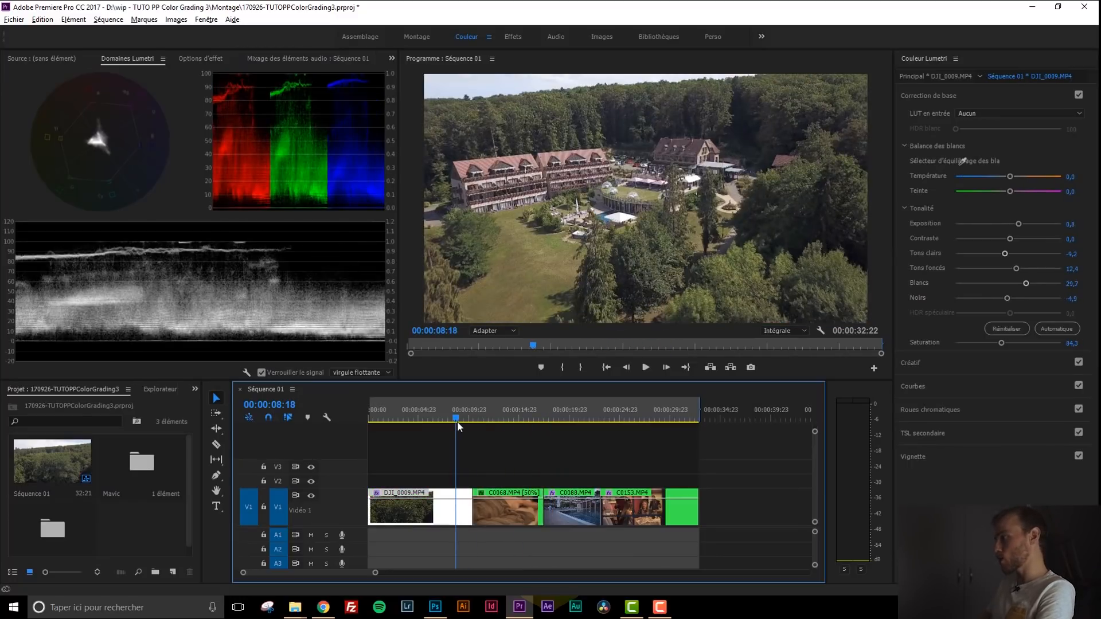
pyautogui.click(965, 359)
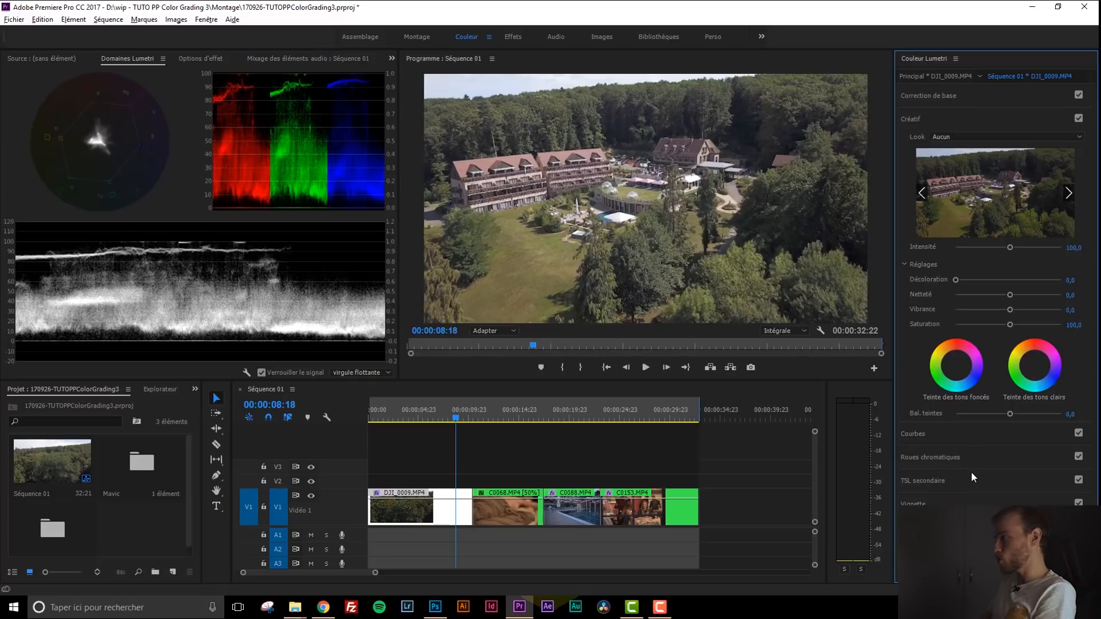
pyautogui.click(969, 503)
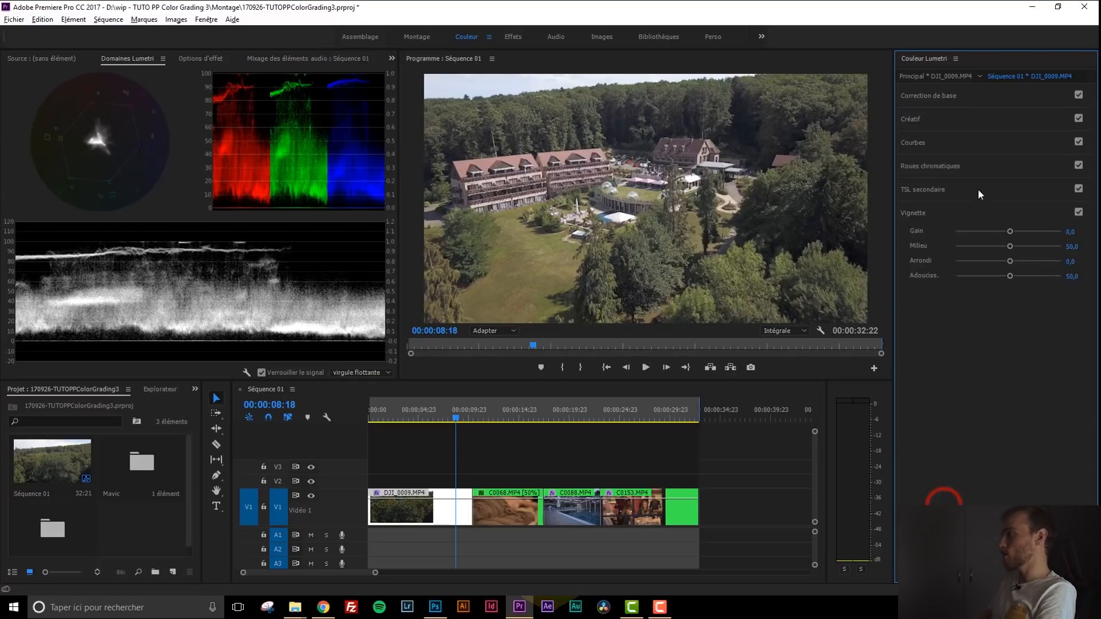
pyautogui.click(974, 119)
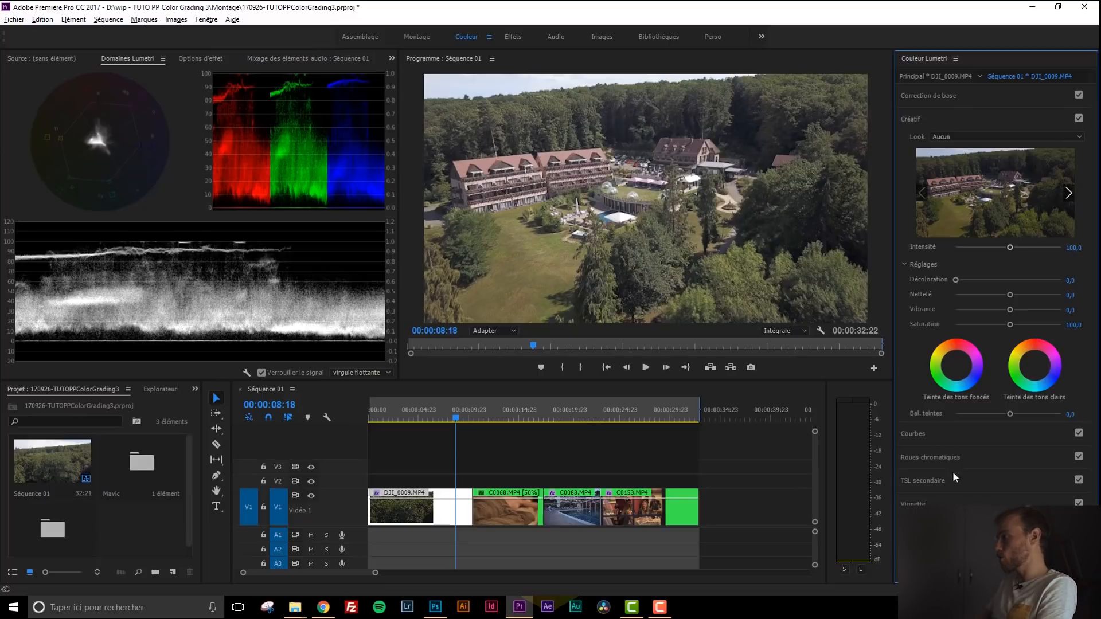
pyautogui.click(949, 457)
pyautogui.click(972, 136)
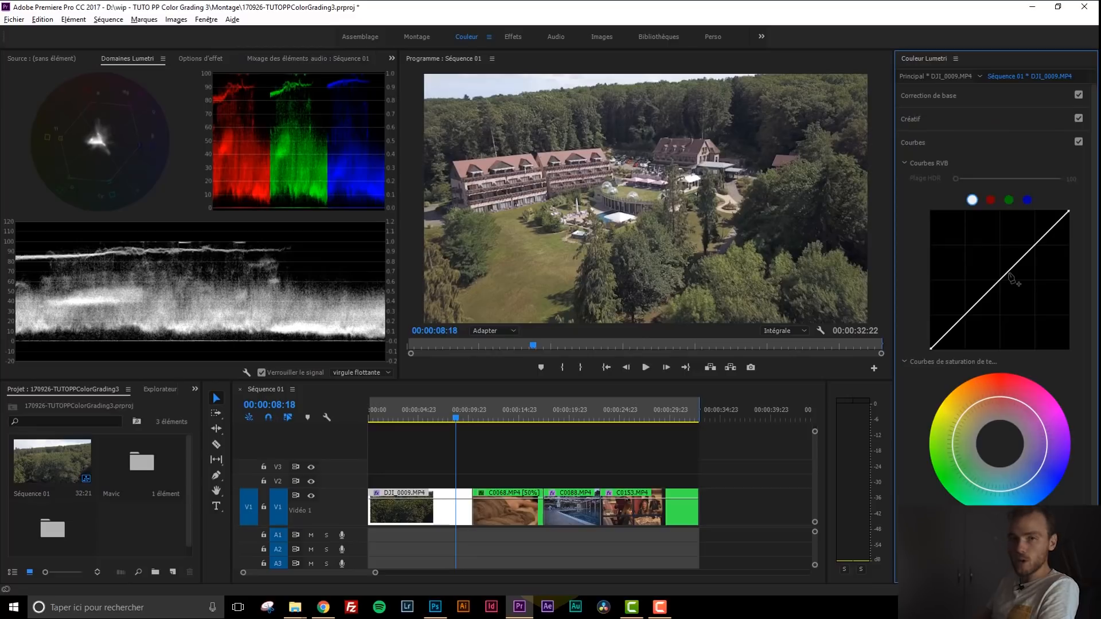
pyautogui.click(988, 115)
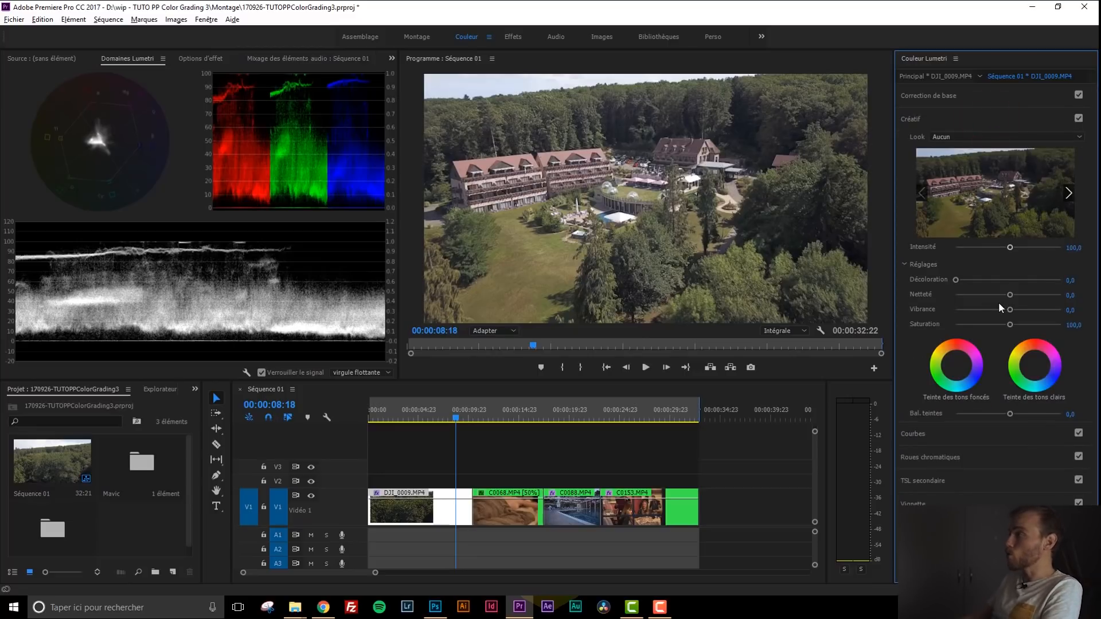
pyautogui.click(936, 435)
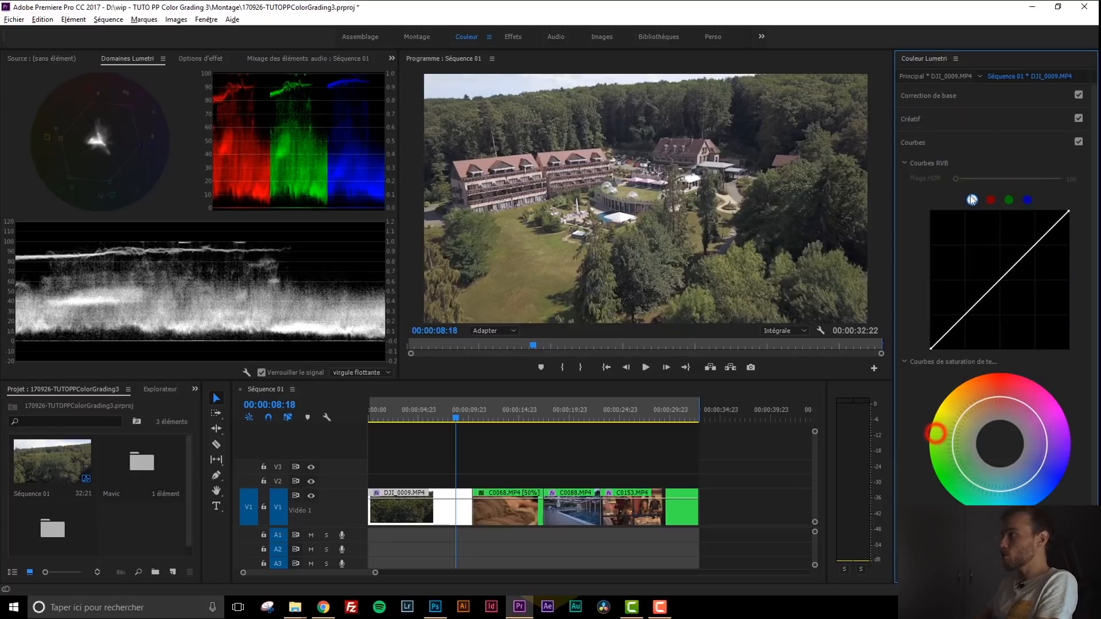
pyautogui.click(978, 125)
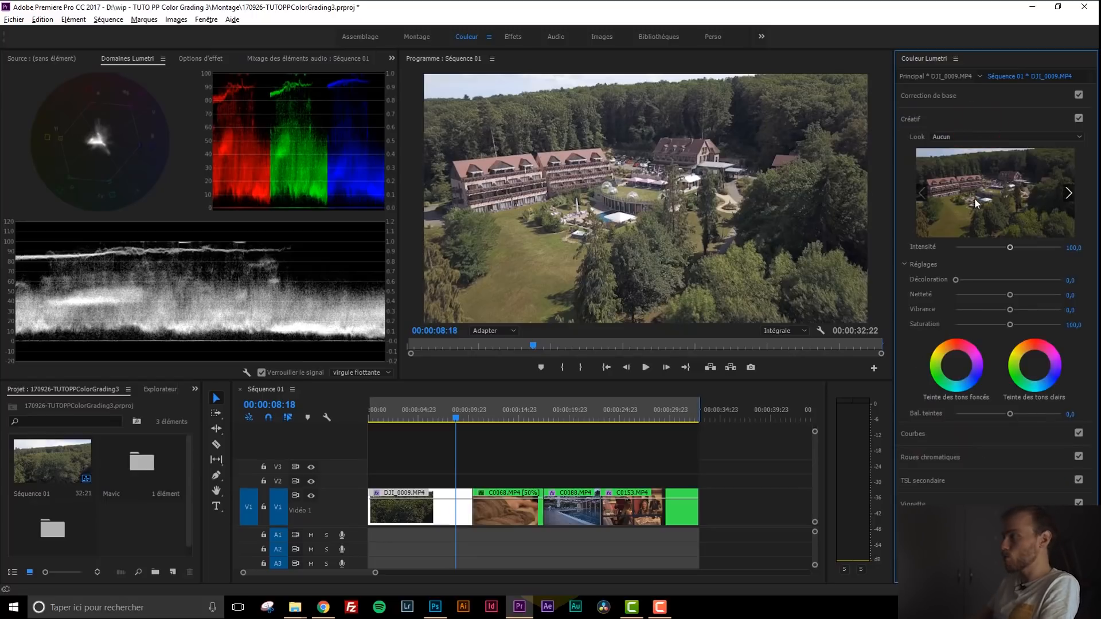
# Step: Create an adjustment layer with the default settings and place it on track V2 across the whole sequence
pyautogui.click(573, 410)
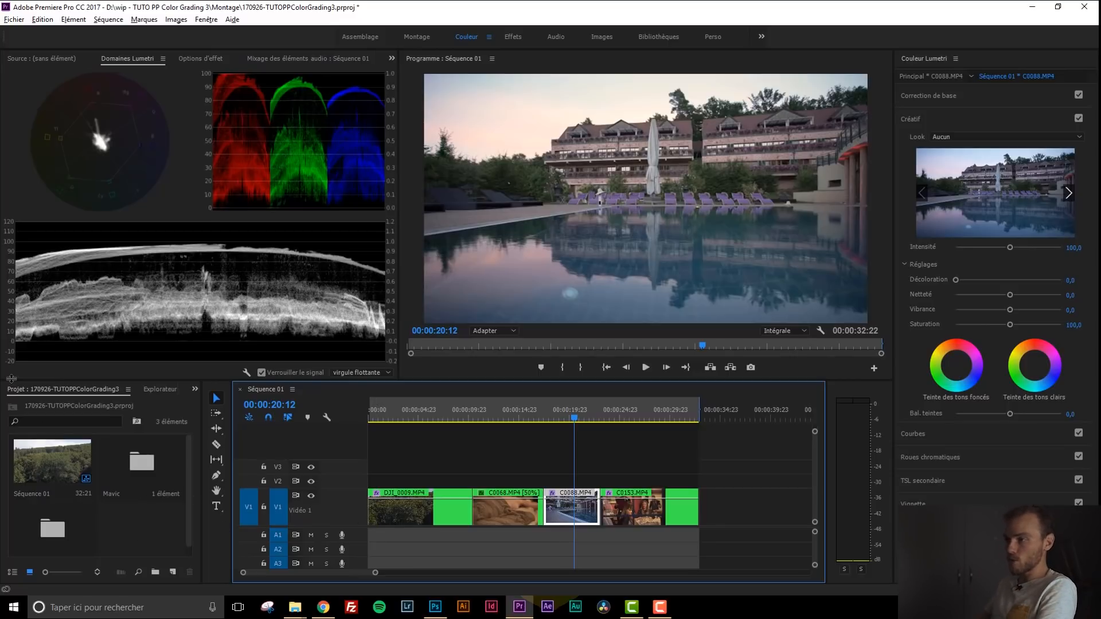
pyautogui.rightClick(124, 517)
pyautogui.click(146, 539)
pyautogui.click(172, 572)
pyautogui.rightClick(136, 539)
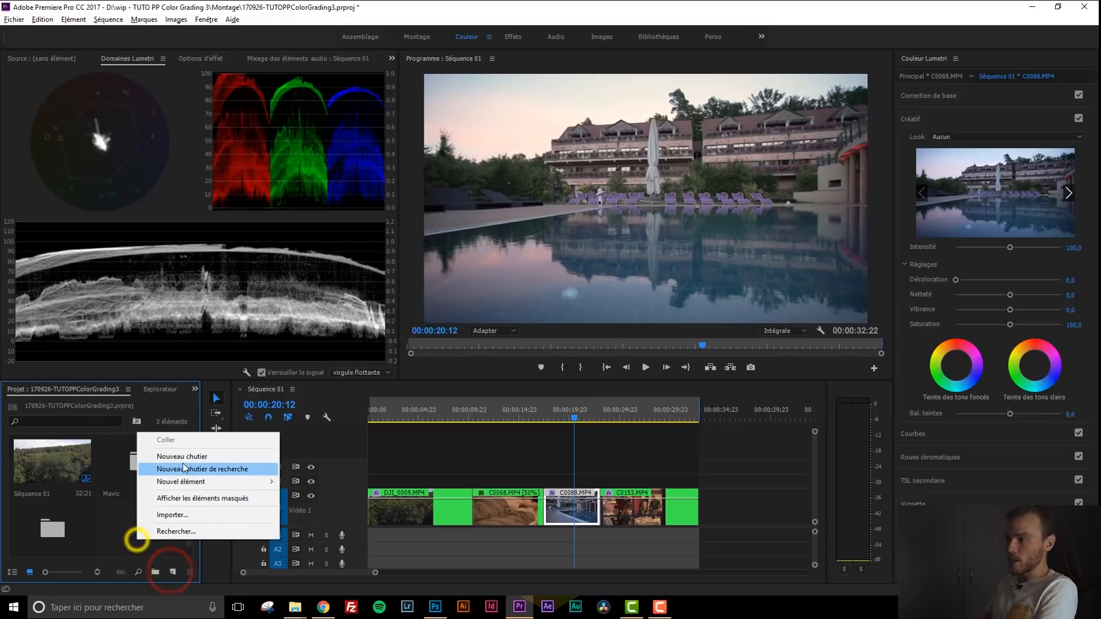
pyautogui.click(198, 482)
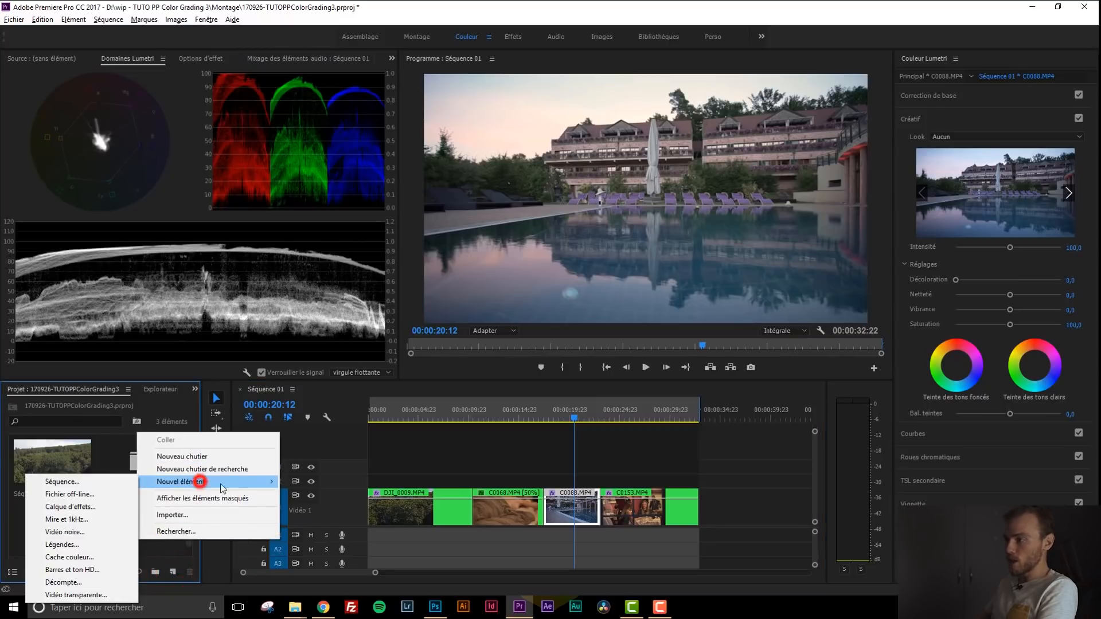
pyautogui.click(98, 507)
pyautogui.click(575, 344)
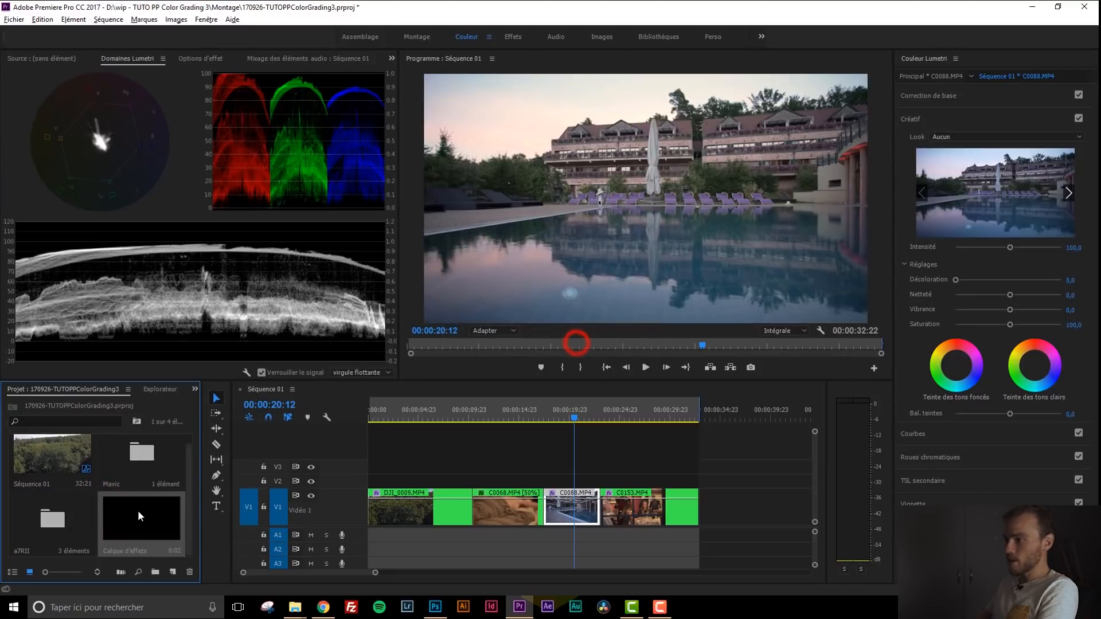
pyautogui.click(129, 516)
pyautogui.moveTo(439, 482); pyautogui.dragTo(368, 478)
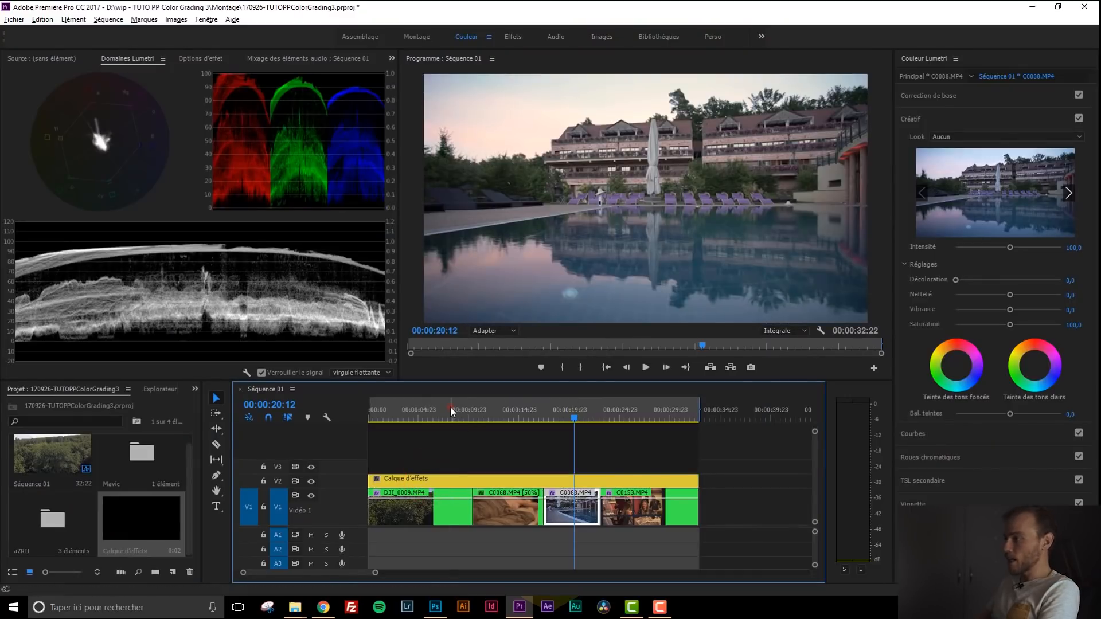
# Step: Change the label color of the adjustment layer on V2 to orange
pyautogui.click(450, 408)
pyautogui.rightClick(457, 480)
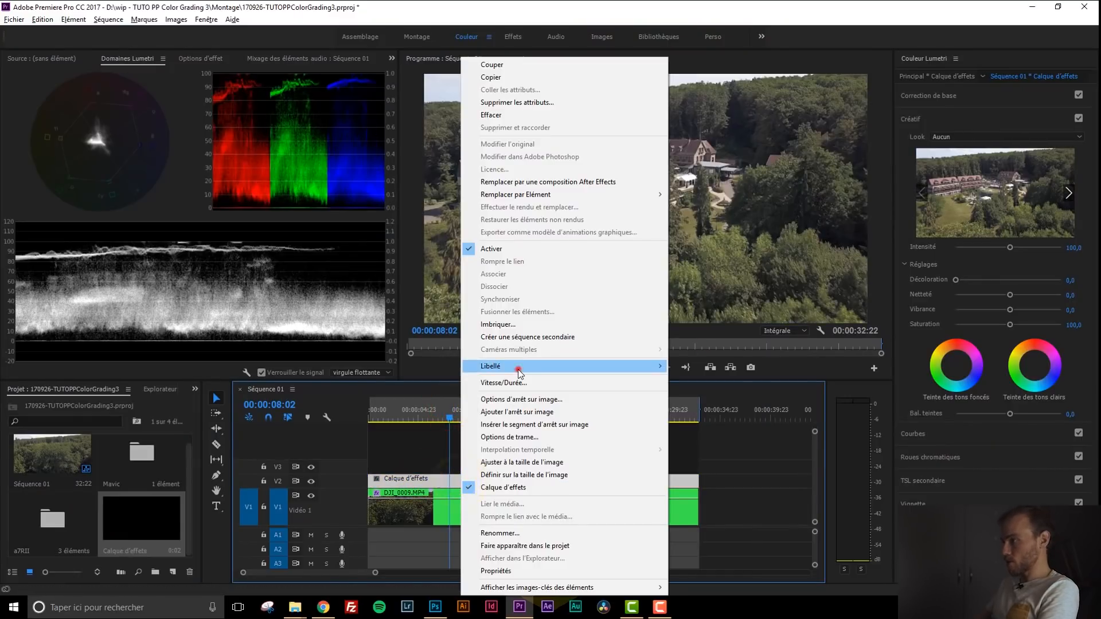
pyautogui.moveTo(516, 366)
pyautogui.click(368, 446)
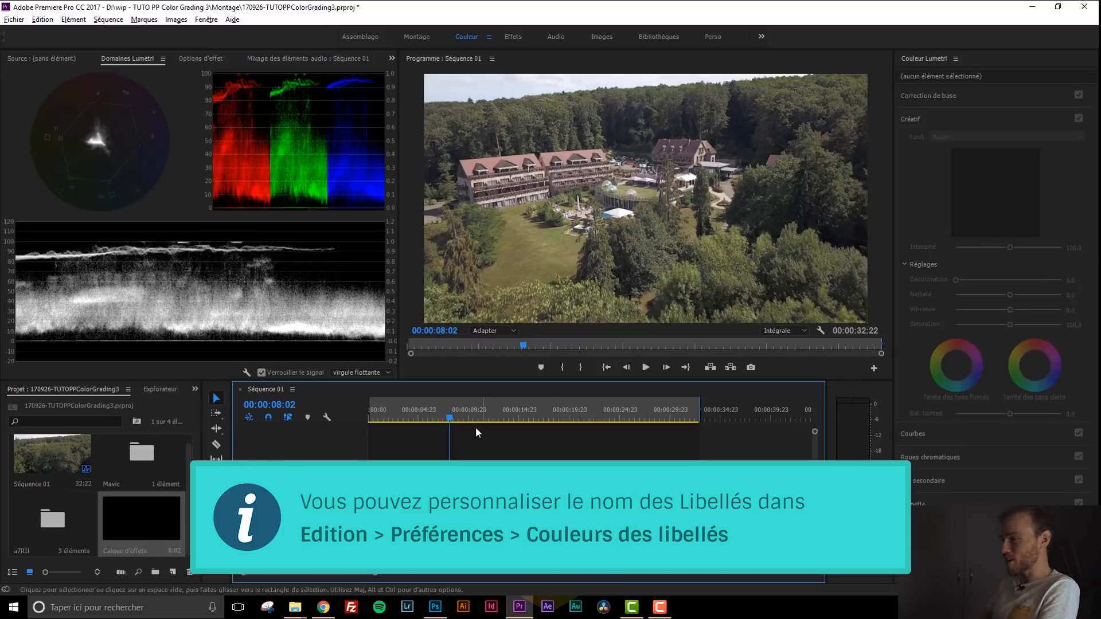
pyautogui.click(434, 411)
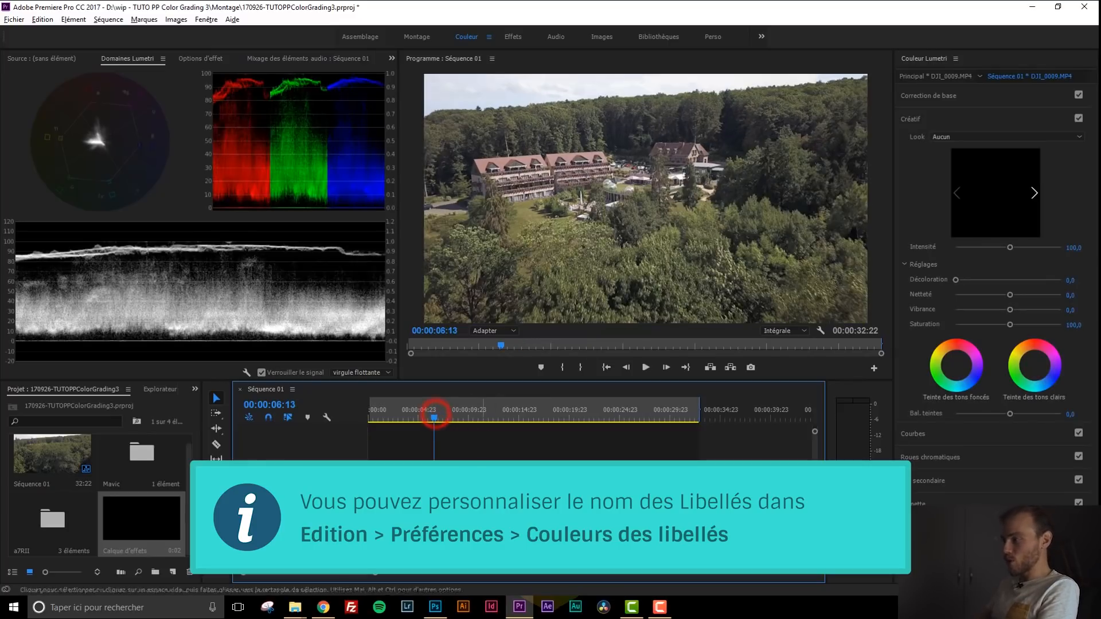
# Step: Rename the adjustment layer on V2 as Etalonnage
pyautogui.rightClick(427, 480)
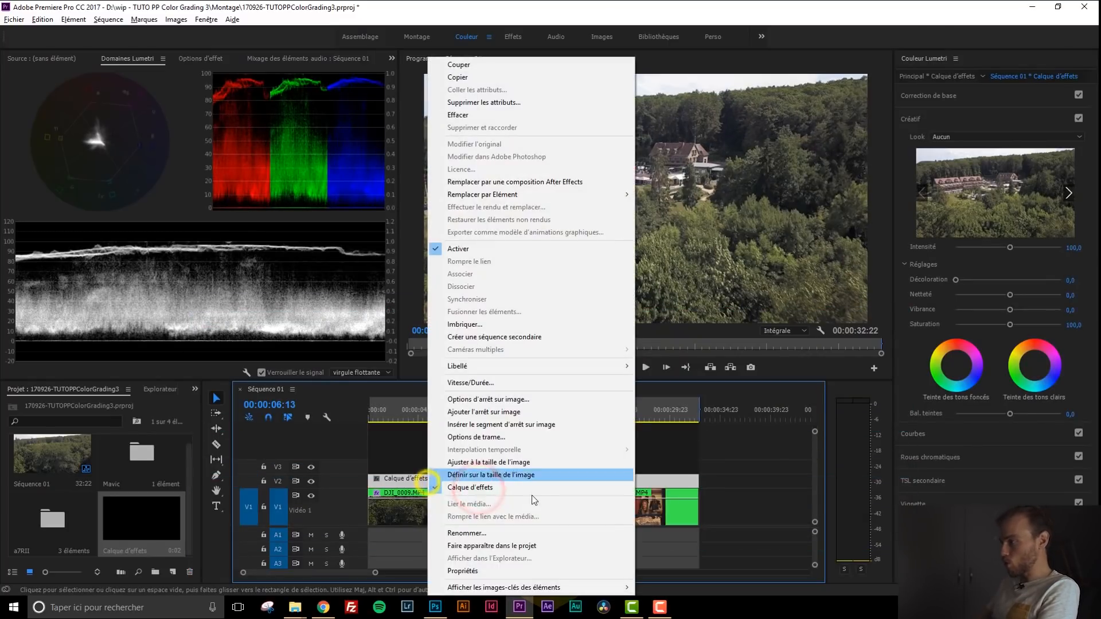
pyautogui.click(513, 536)
pyautogui.write('E')
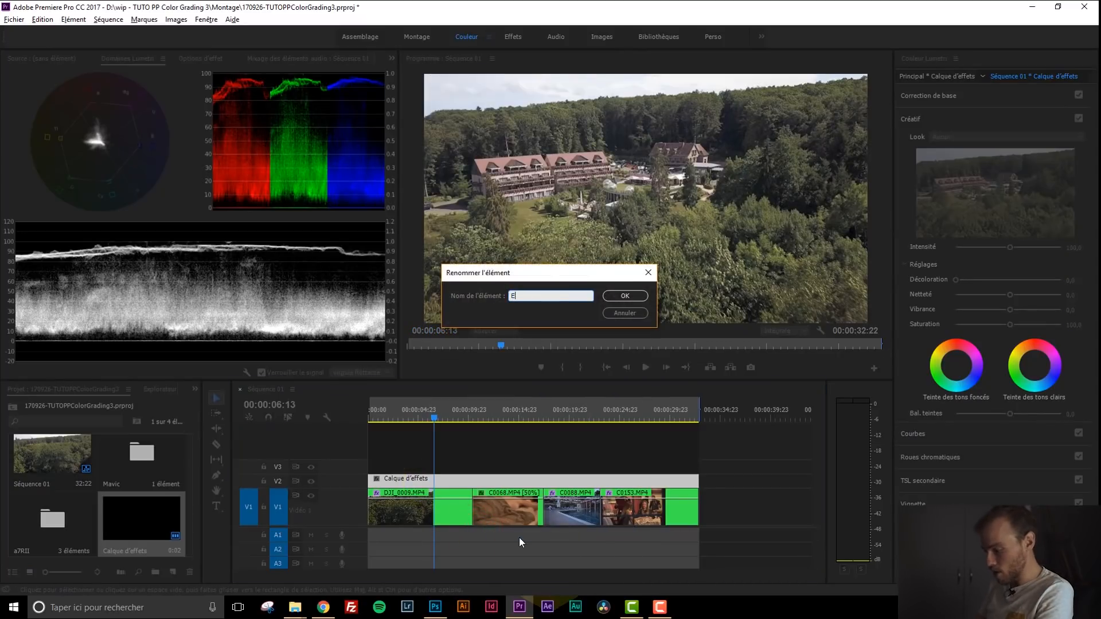
pyautogui.write('talonnage')
pyautogui.press('Return')
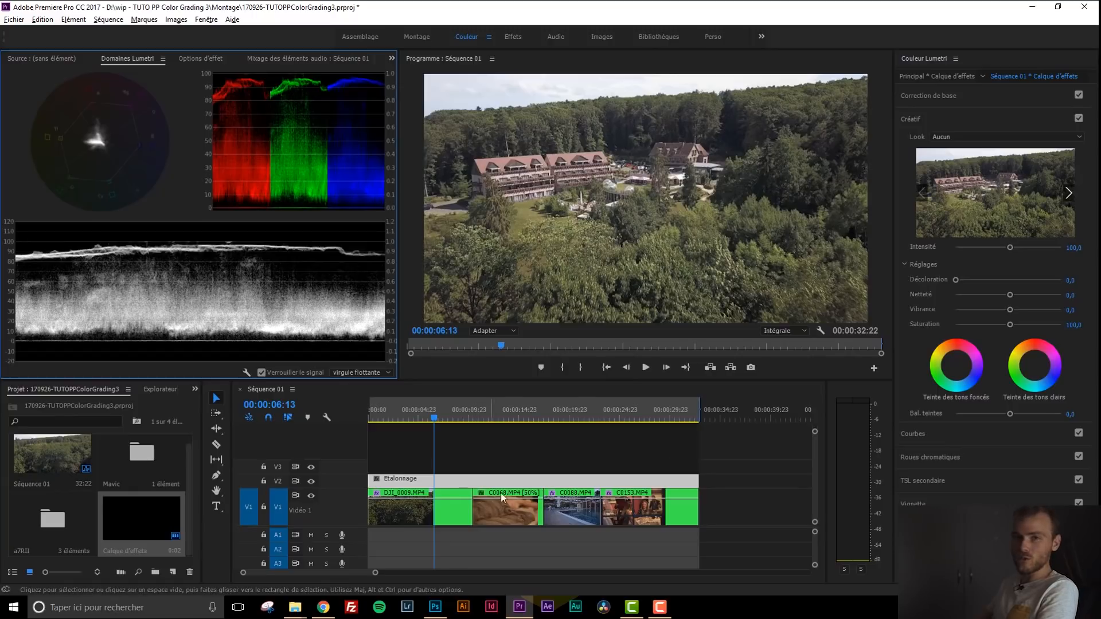
# Step: Compare the Creative settings of the Etalonnage adjustment layer with those of the individual clips beneath it
pyautogui.click(959, 121)
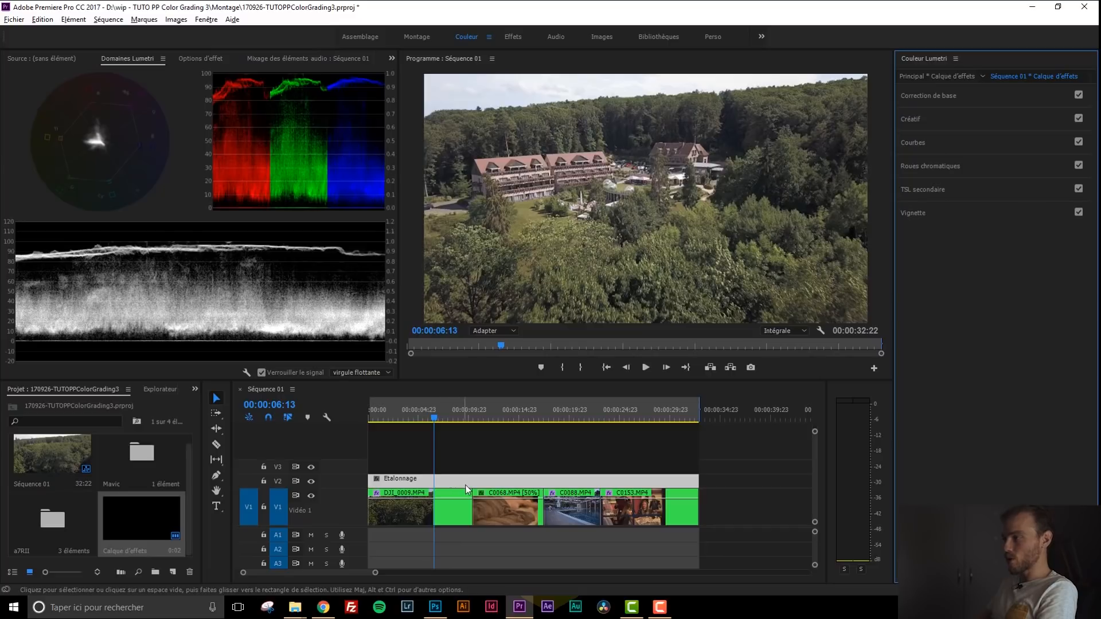
pyautogui.click(492, 480)
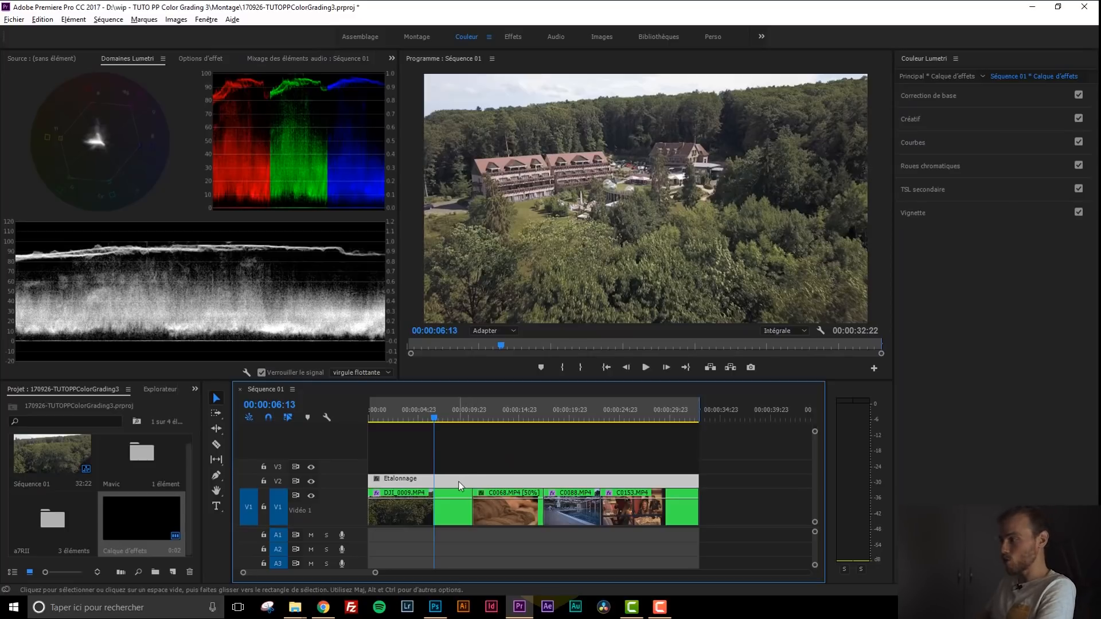
pyautogui.click(912, 119)
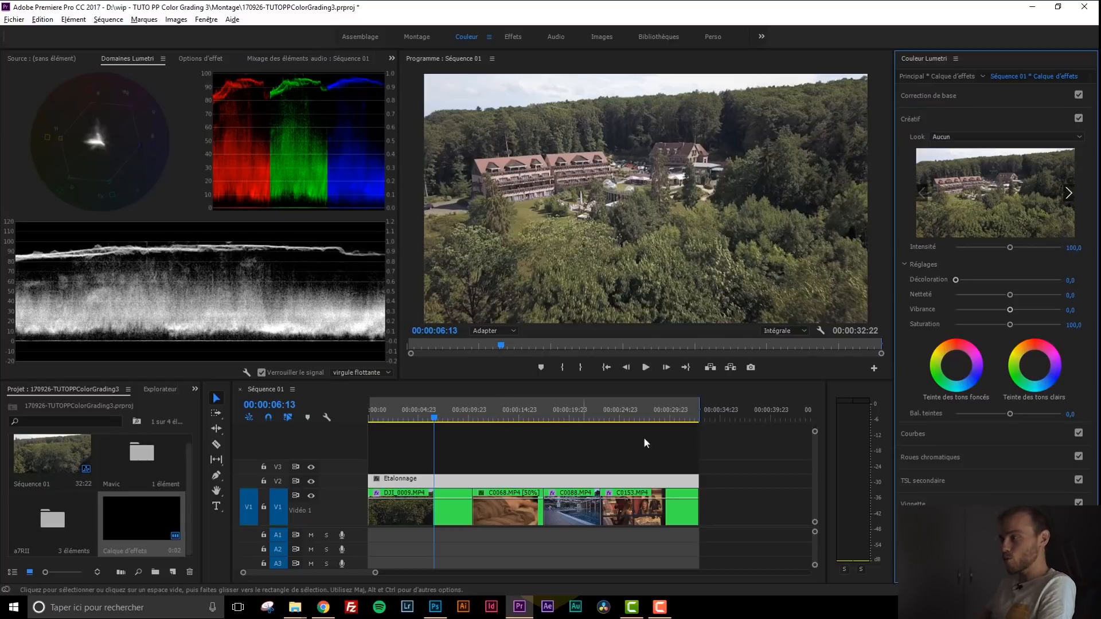
pyautogui.click(494, 506)
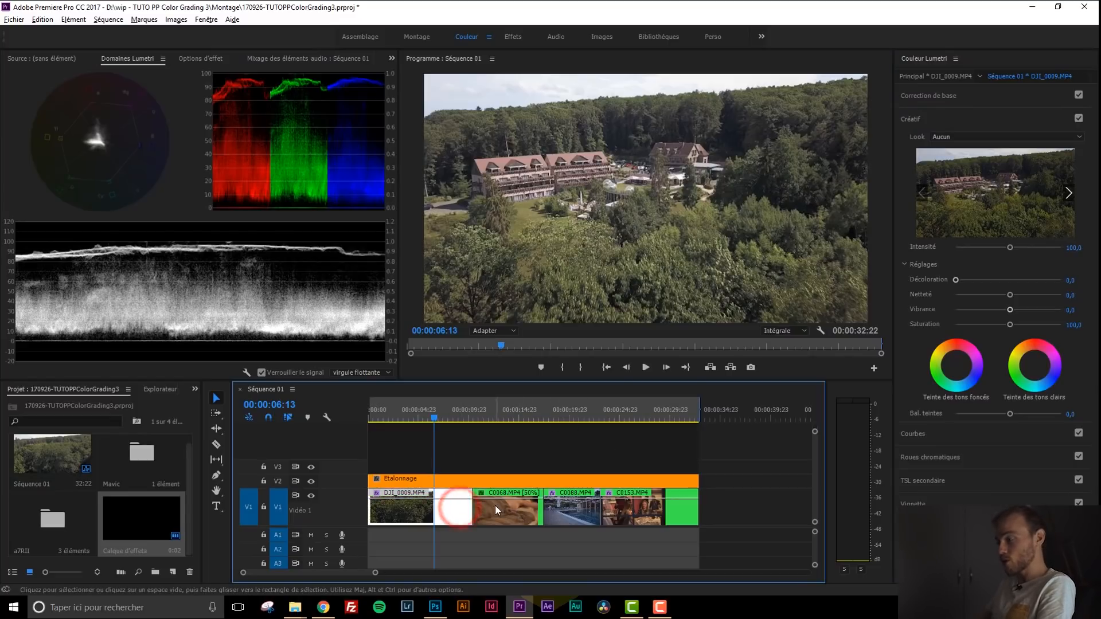
pyautogui.click(570, 512)
pyautogui.click(638, 515)
pyautogui.click(566, 510)
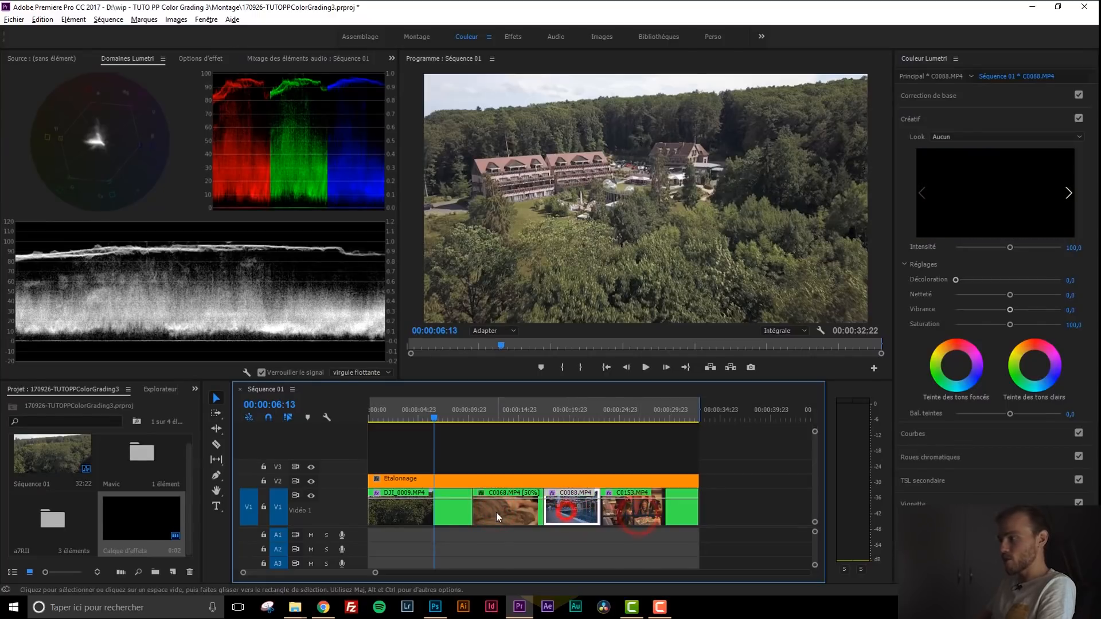
pyautogui.click(496, 511)
pyautogui.click(431, 514)
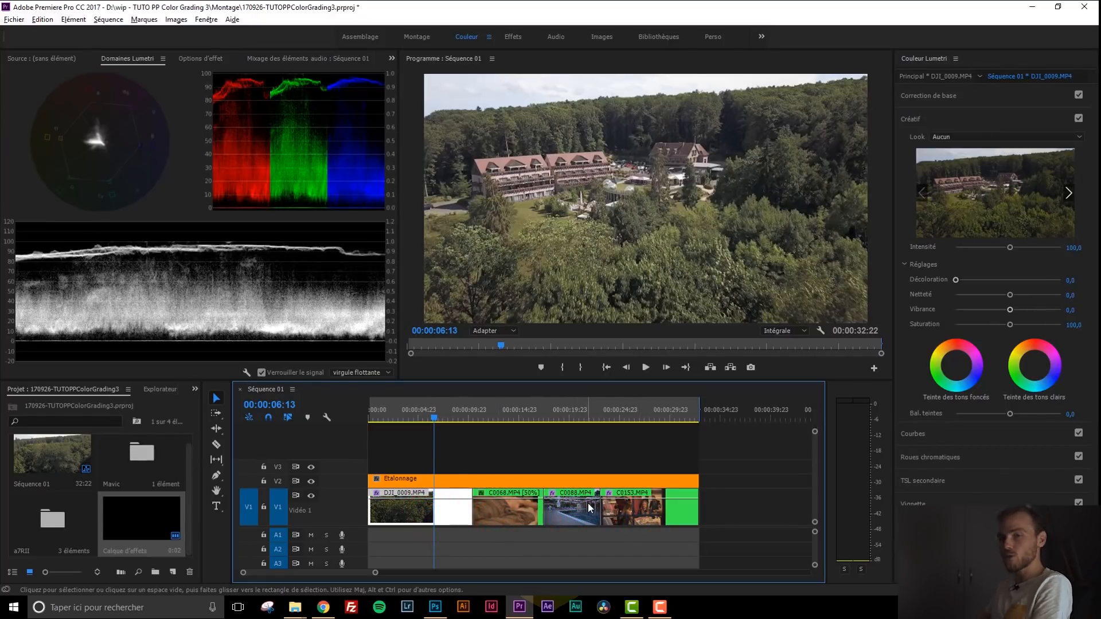
pyautogui.click(457, 482)
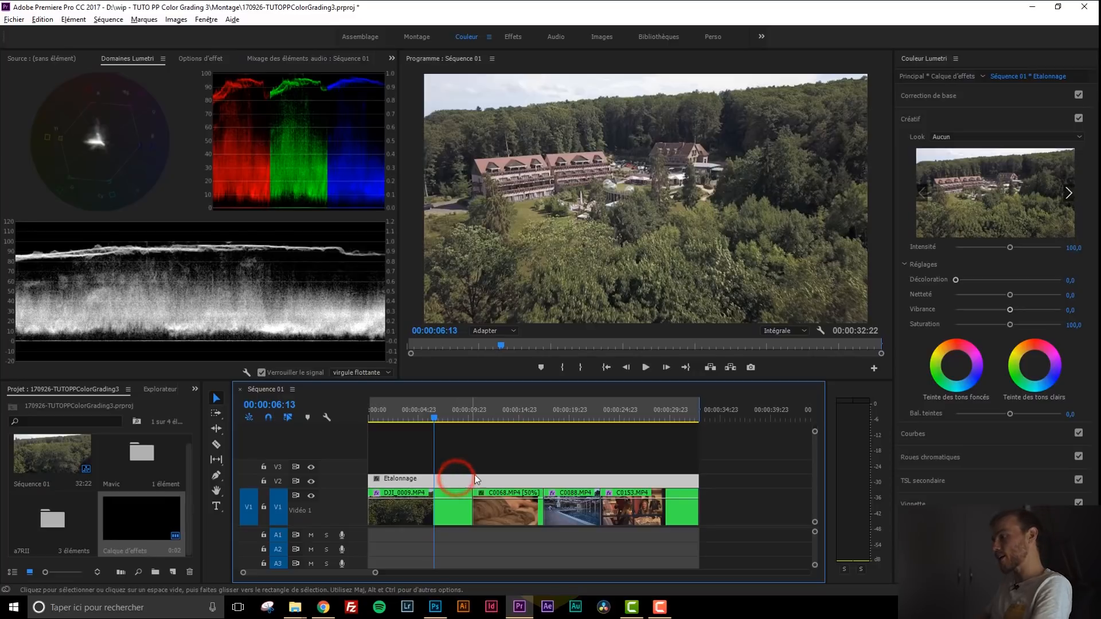
pyautogui.click(512, 434)
pyautogui.click(454, 481)
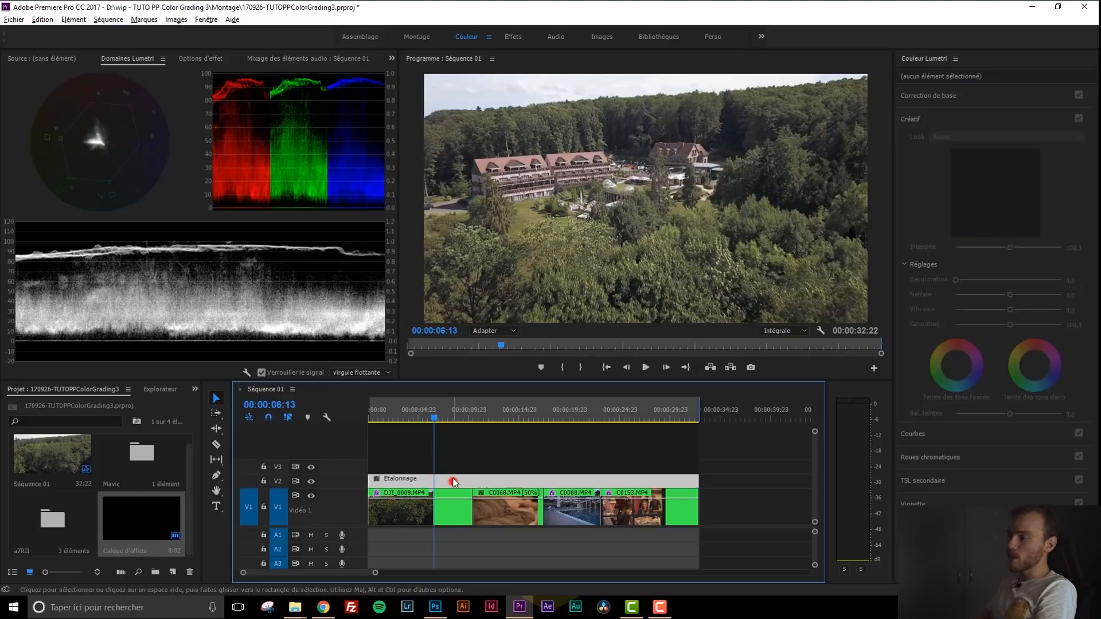
pyautogui.click(311, 482)
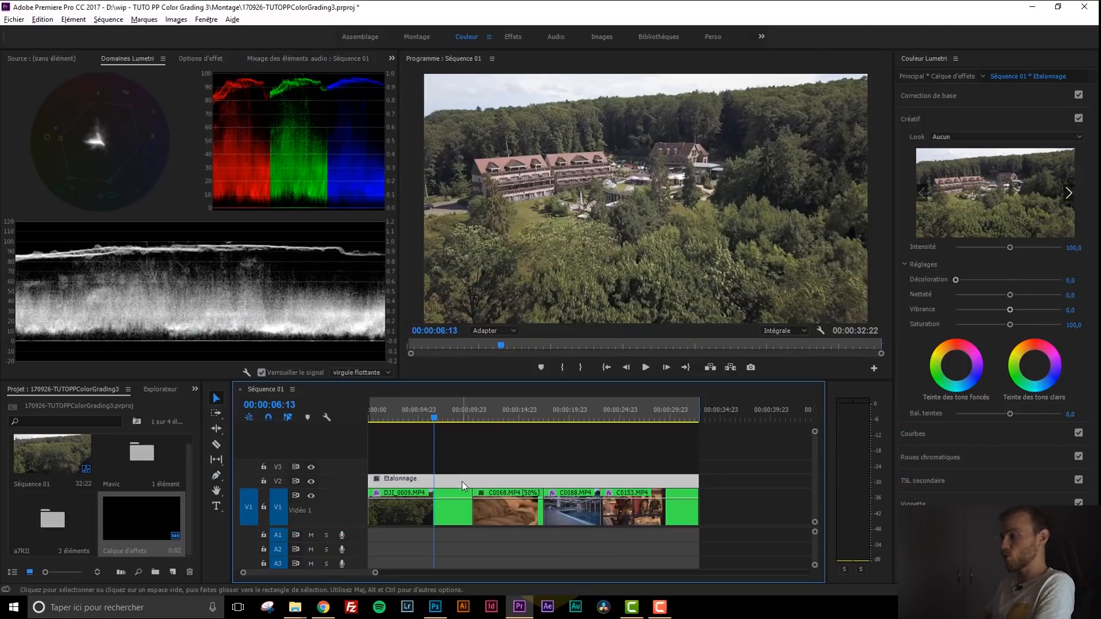
pyautogui.click(451, 512)
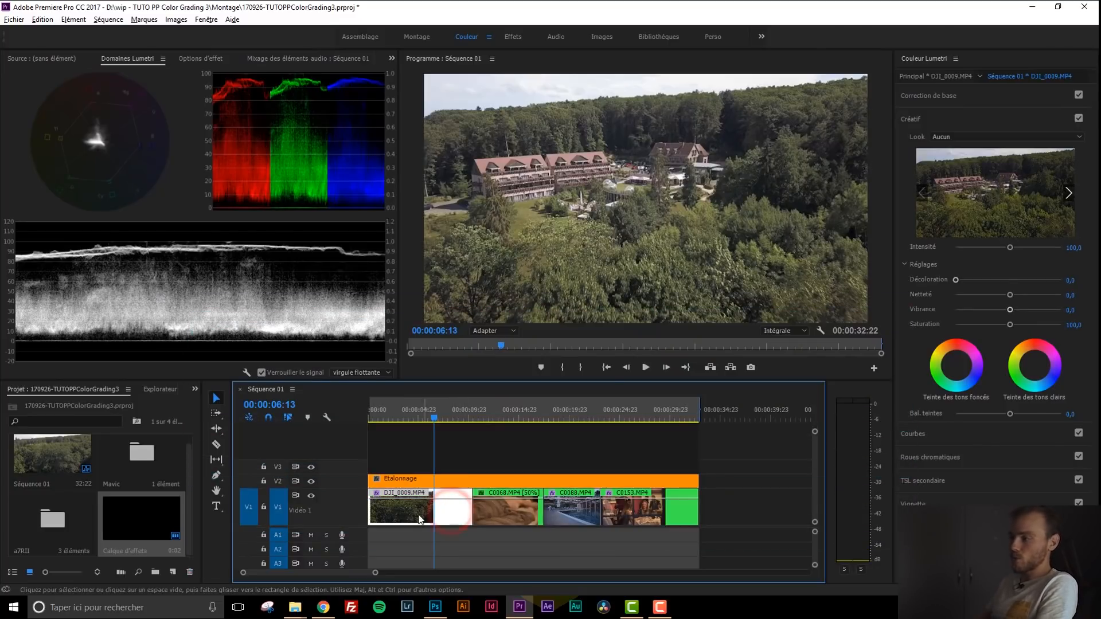
pyautogui.click(507, 524)
pyautogui.click(616, 509)
pyautogui.click(573, 513)
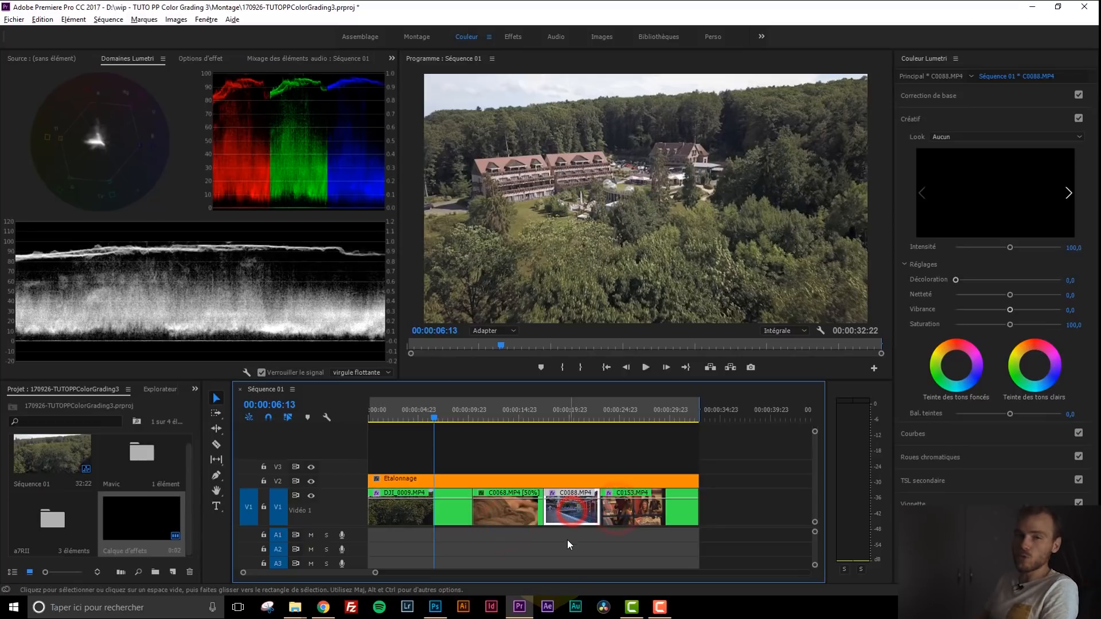
# Step: Select the Etalonnage adjustment layer and place the playhead at 00:00:20:21, over clip C0088.MP4
pyautogui.click(561, 480)
pyautogui.moveTo(565, 411); pyautogui.dragTo(579, 417)
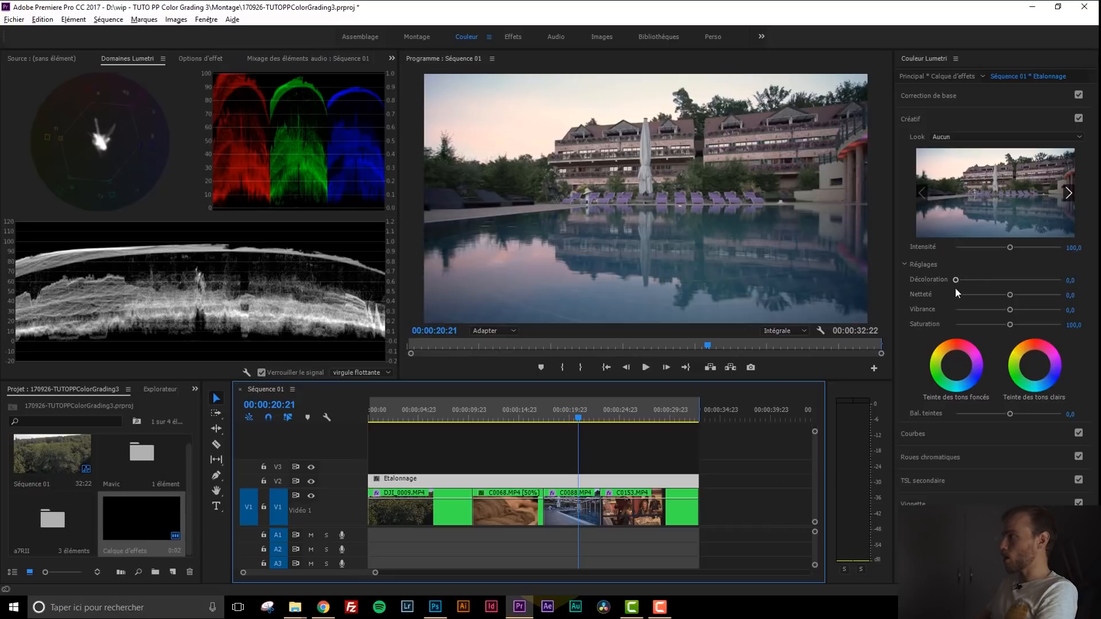
# Step: Try high Décoloration values up to 93,5 on the Etalonnage layer and reset the setting to its default
pyautogui.moveTo(954, 280); pyautogui.dragTo(1033, 280)
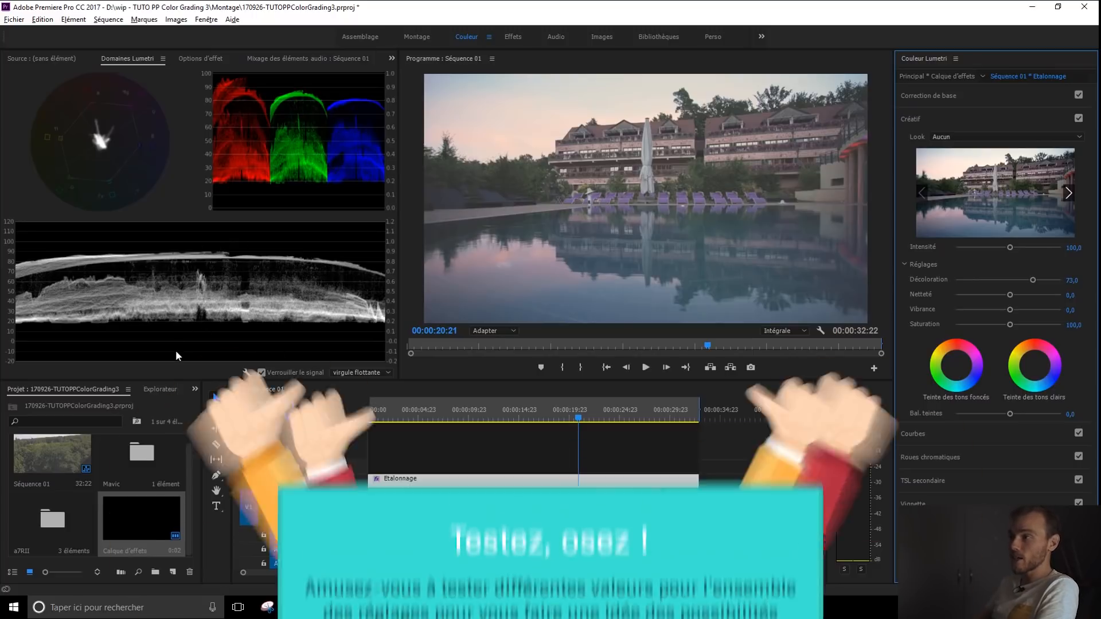
pyautogui.moveTo(1033, 279)
pyautogui.mouseDown()
pyautogui.moveTo(1013, 280)
pyautogui.moveTo(1027, 279)
pyautogui.mouseUp()
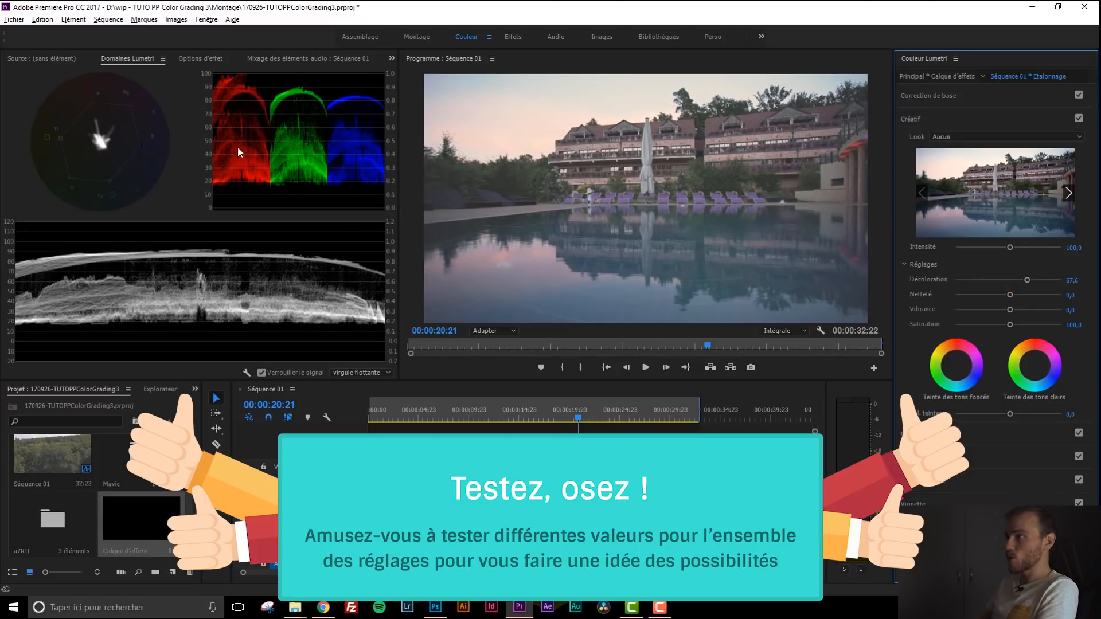
pyautogui.moveTo(1013, 278); pyautogui.dragTo(1048, 260)
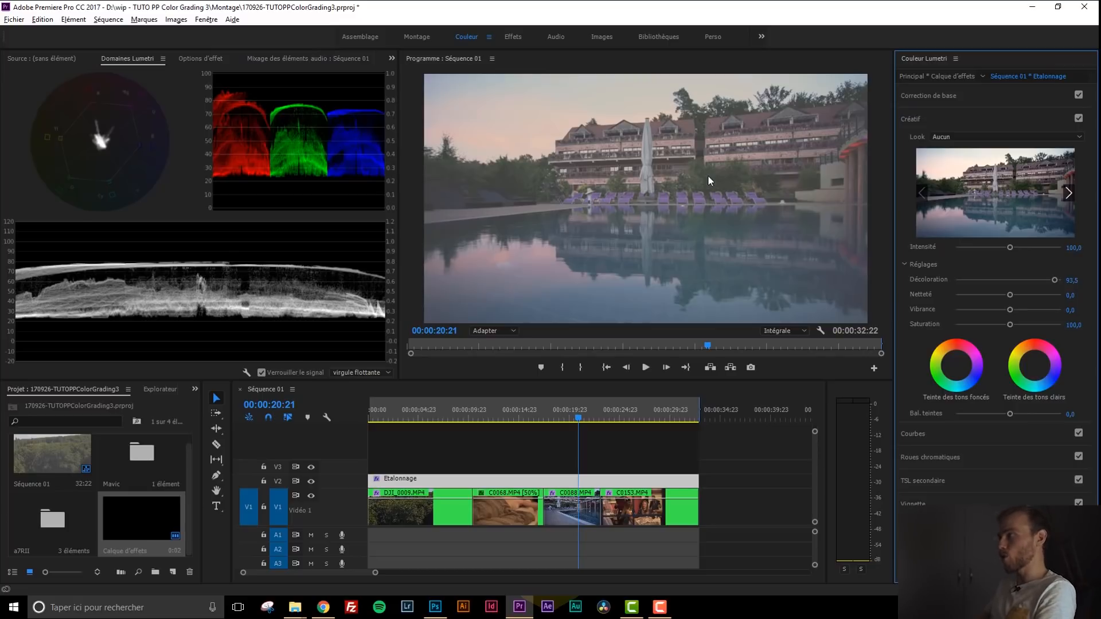
pyautogui.doubleClick(1055, 280)
# Step: Set the Décoloration of the Etalonnage layer to 8,0
pyautogui.moveTo(955, 281); pyautogui.dragTo(964, 280)
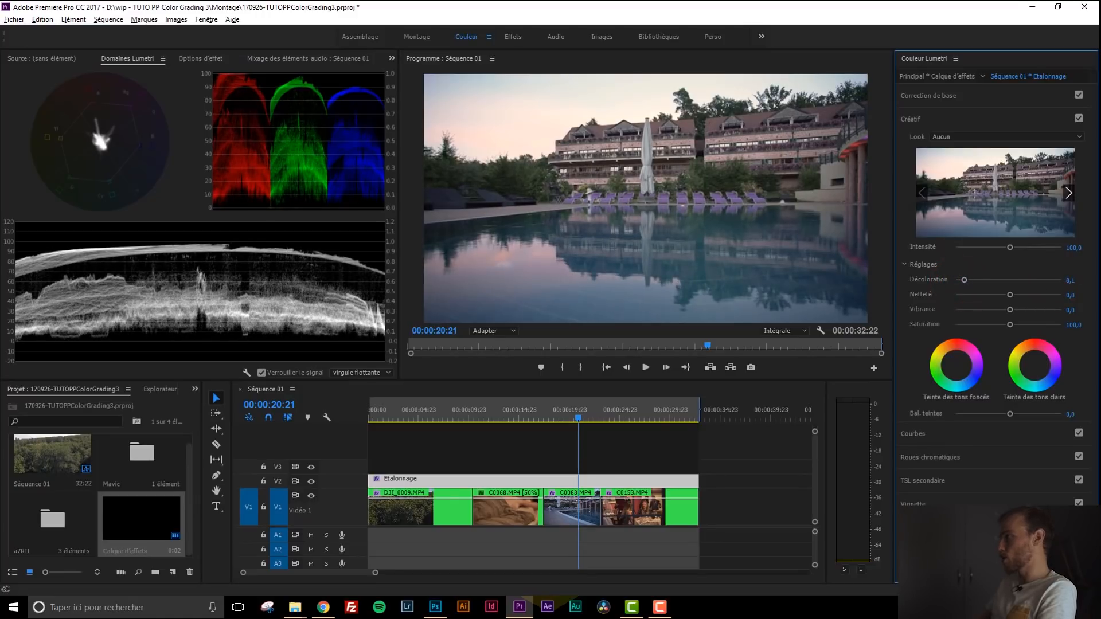
pyautogui.click(1071, 280)
pyautogui.write('8')
pyautogui.press('Tab')
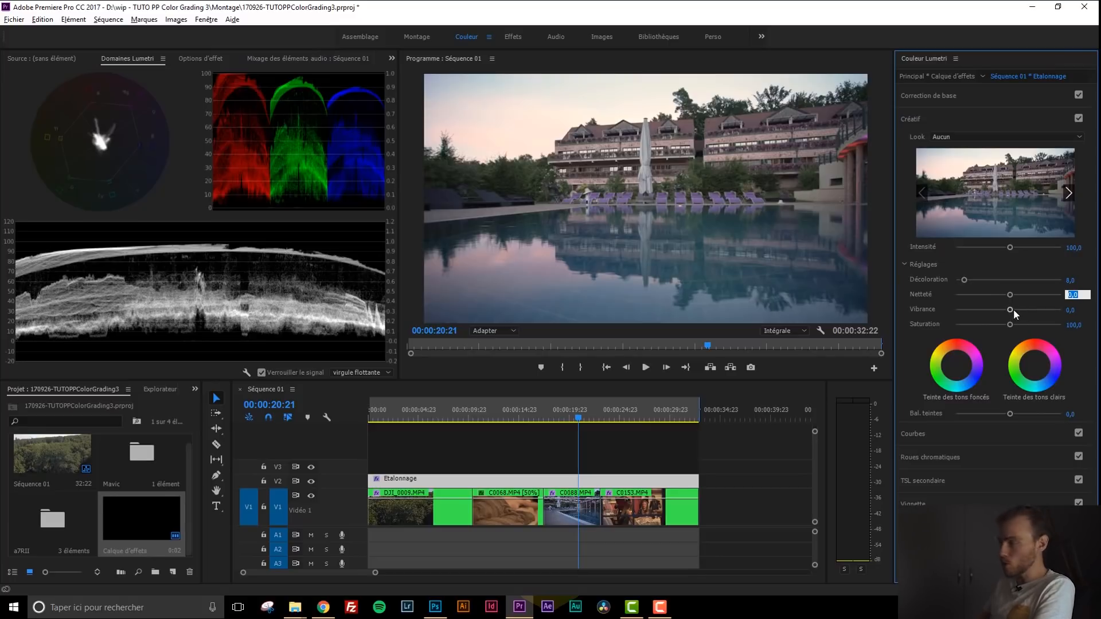
# Step: Raise the Etalonnage layer's Vibrance to about 74,1 and lower its Saturation to about 91,9
pyautogui.moveTo(1013, 309); pyautogui.dragTo(1059, 310)
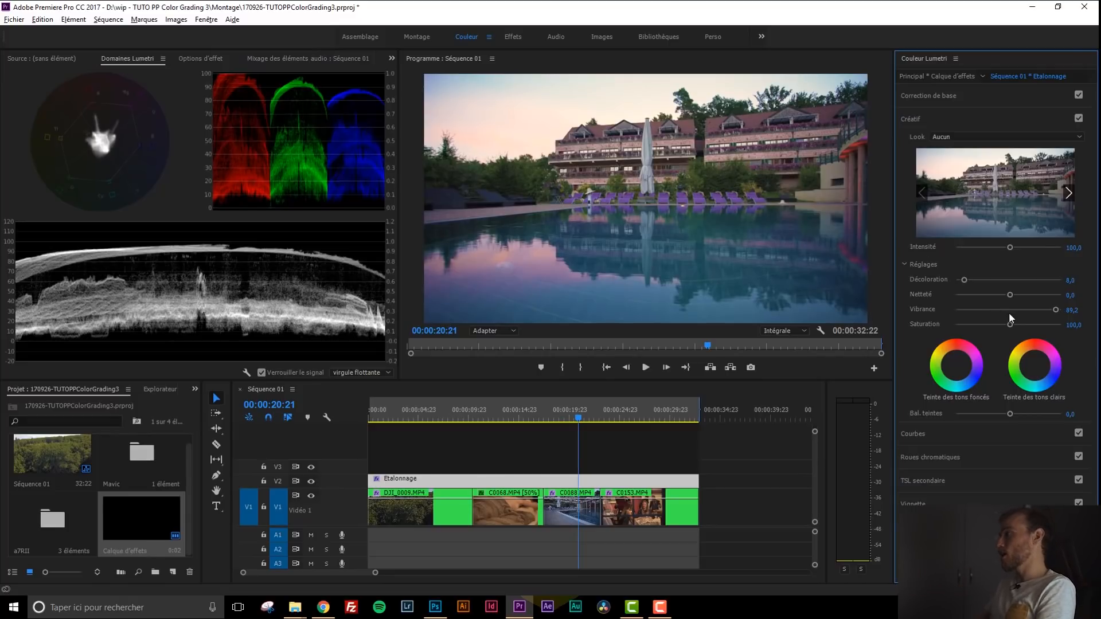
pyautogui.click(1047, 310)
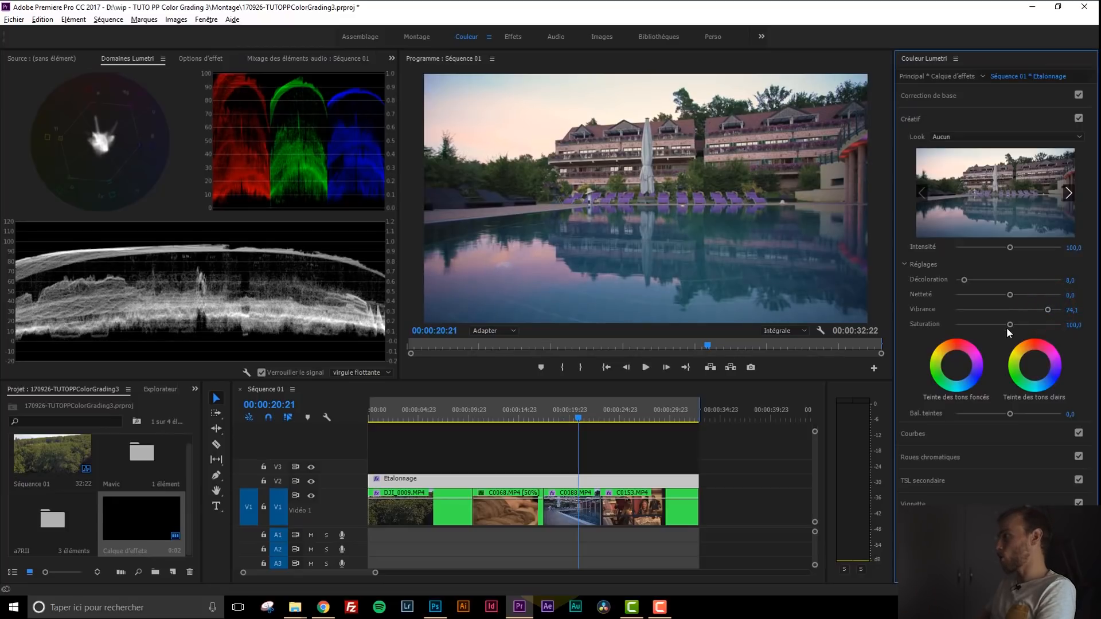
pyautogui.moveTo(1010, 325)
pyautogui.mouseDown()
pyautogui.moveTo(990, 325)
pyautogui.moveTo(1005, 325)
pyautogui.mouseUp()
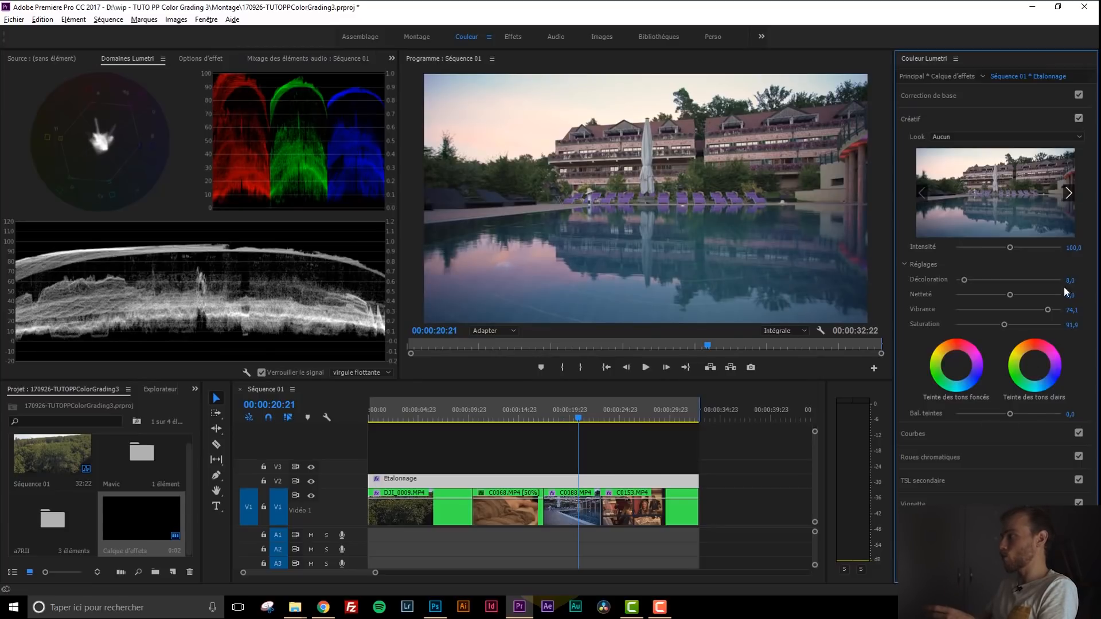
# Step: Compare the image without and with the Créatif adjustments, leave them enabled, and save the project
pyautogui.click(1079, 119)
pyautogui.click(1078, 119)
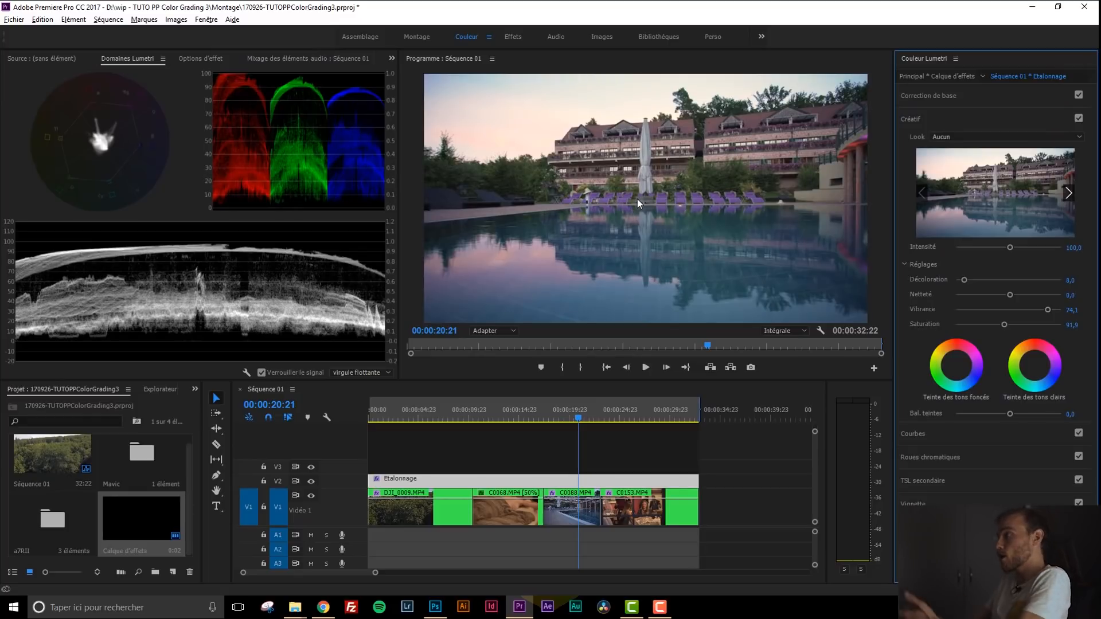
pyautogui.hotkey('ctrl', 's')
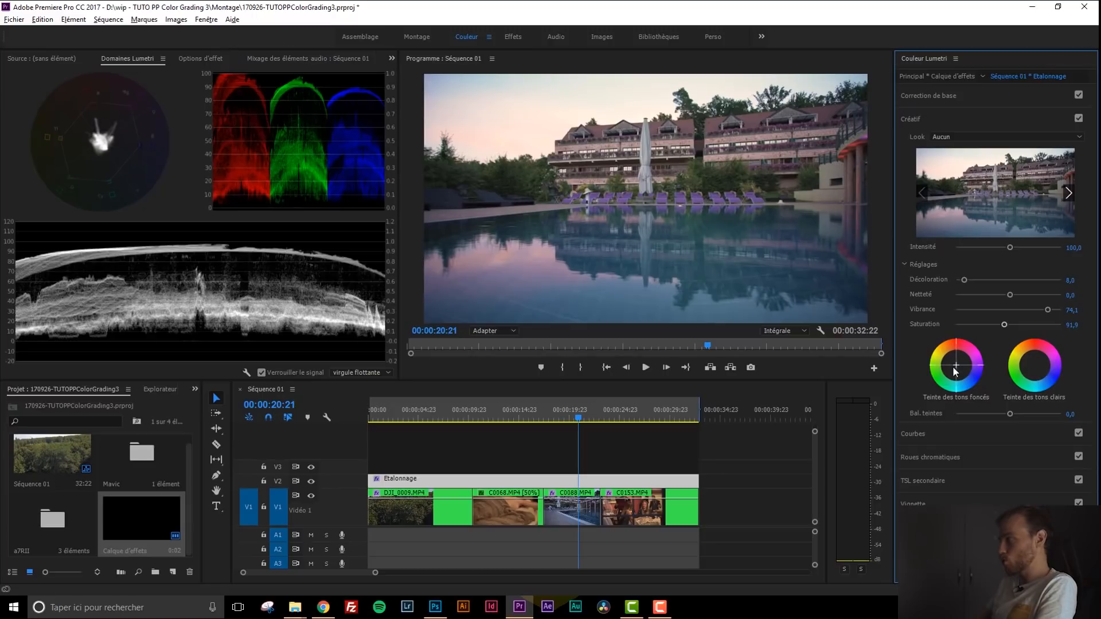
# Step: Tint the shadows blue and the highlights yellow-orange, with a tint balance of about -12,4
pyautogui.moveTo(961, 369); pyautogui.dragTo(964, 373)
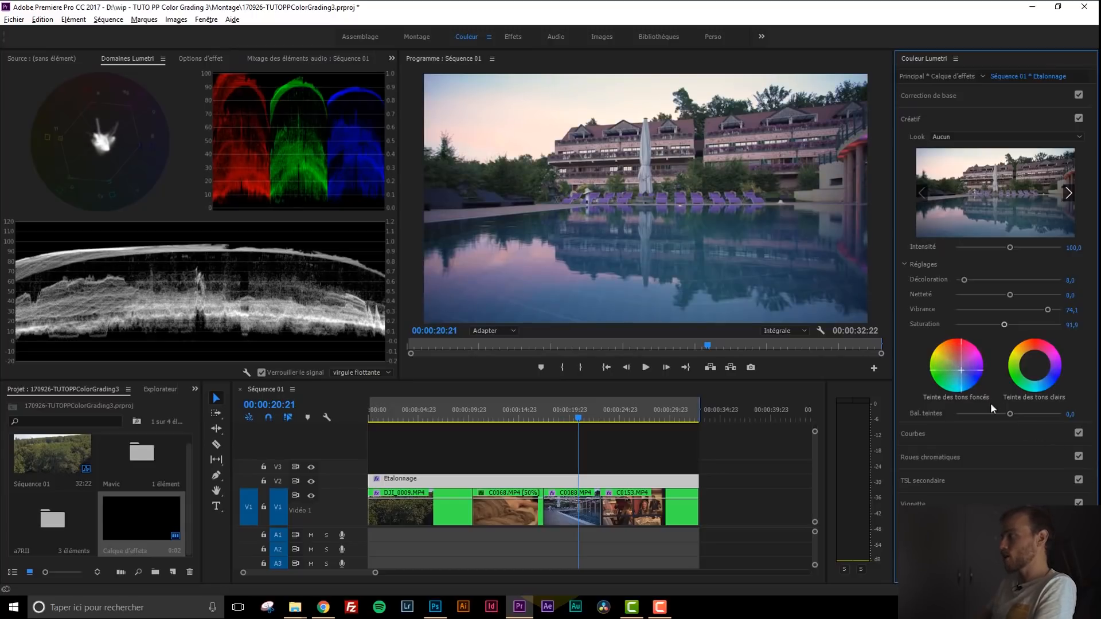
pyautogui.moveTo(1035, 374); pyautogui.dragTo(1024, 357)
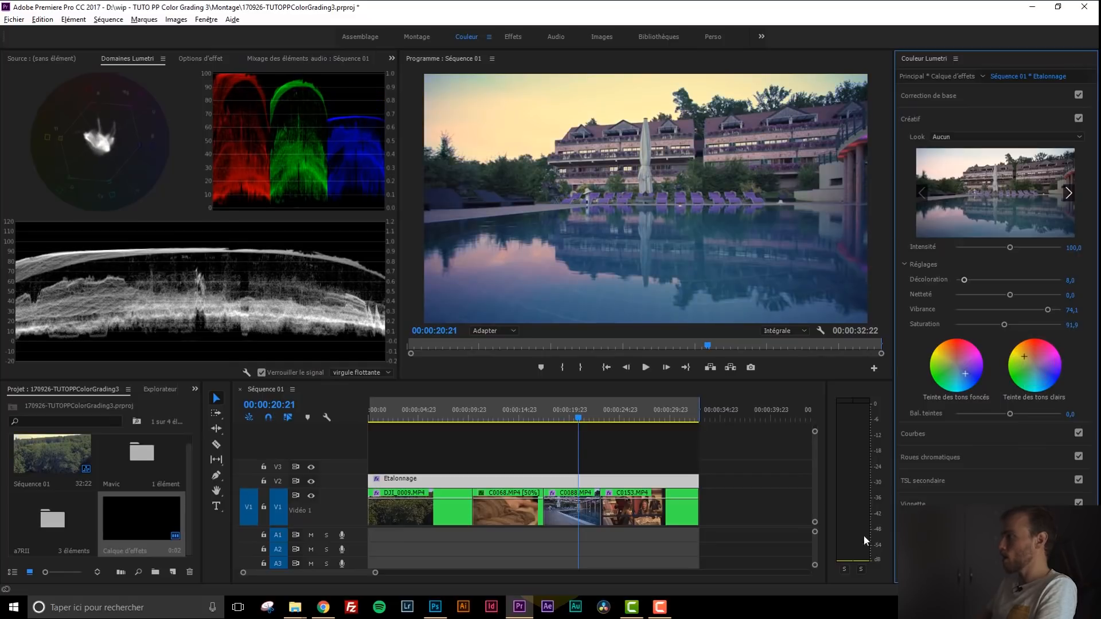
pyautogui.moveTo(1010, 413)
pyautogui.mouseDown()
pyautogui.moveTo(993, 408)
pyautogui.moveTo(1040, 407)
pyautogui.moveTo(969, 414)
pyautogui.moveTo(1041, 408)
pyautogui.moveTo(1003, 418)
pyautogui.mouseUp()
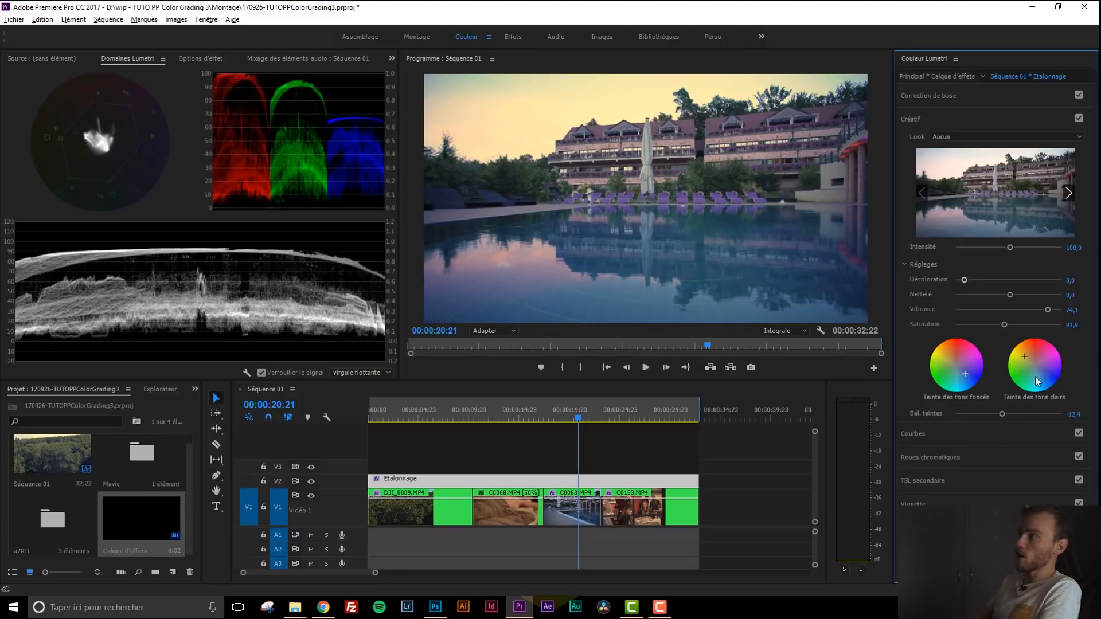
# Step: Try pink highlights and teal shadows with a tint balance of about 17,8, and reset both tints and the balance
pyautogui.moveTo(1027, 356); pyautogui.dragTo(1041, 353)
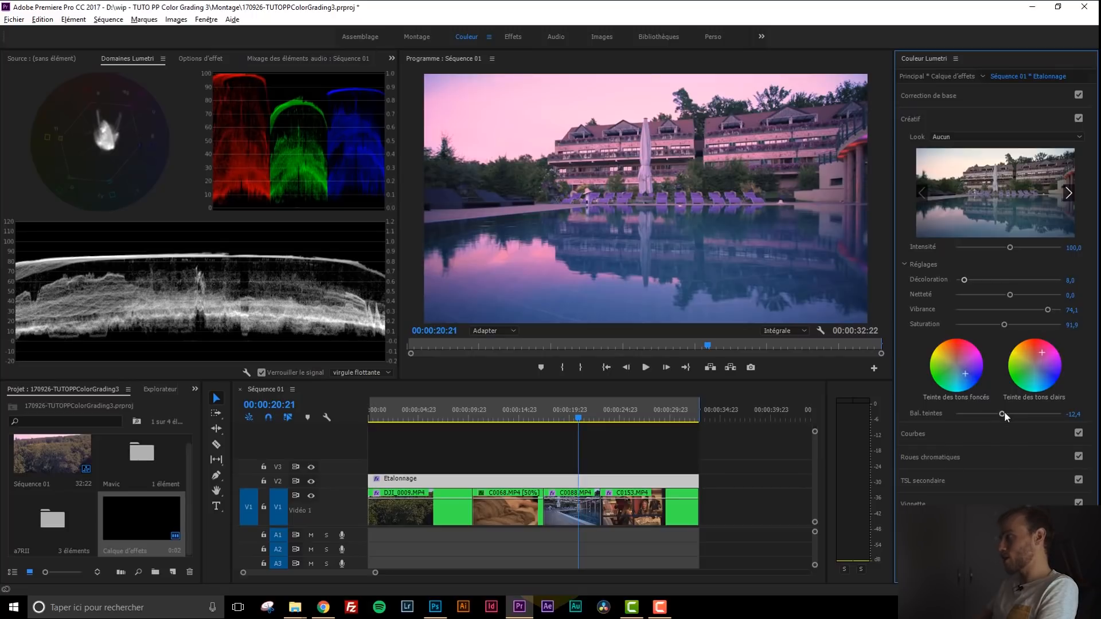
pyautogui.moveTo(1003, 413)
pyautogui.mouseDown()
pyautogui.moveTo(1027, 414)
pyautogui.moveTo(1017, 414)
pyautogui.mouseUp()
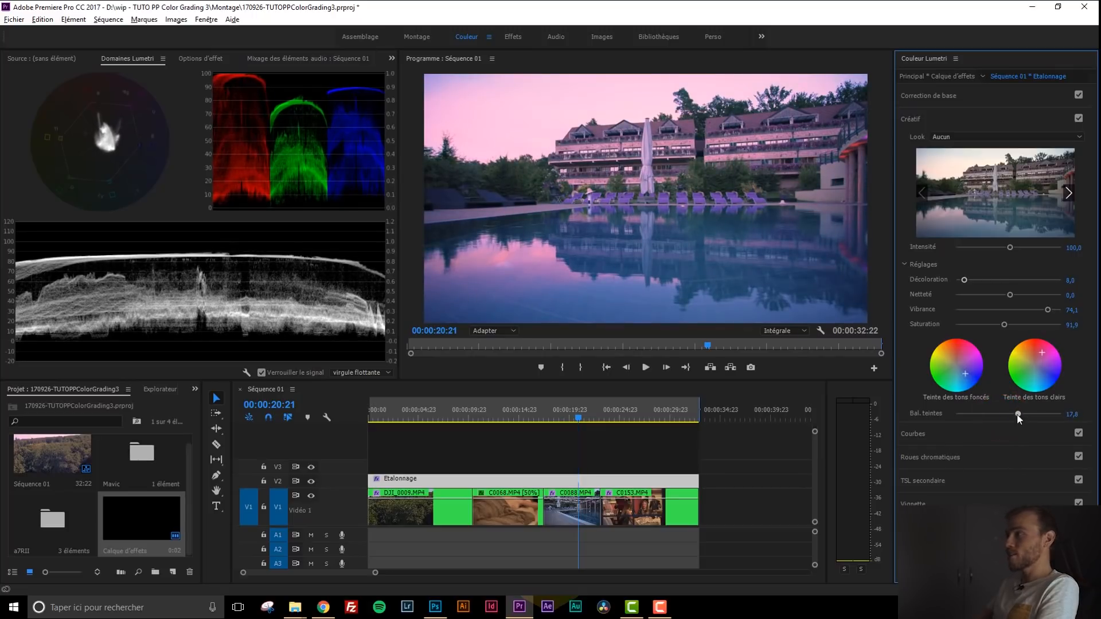
pyautogui.click(951, 372)
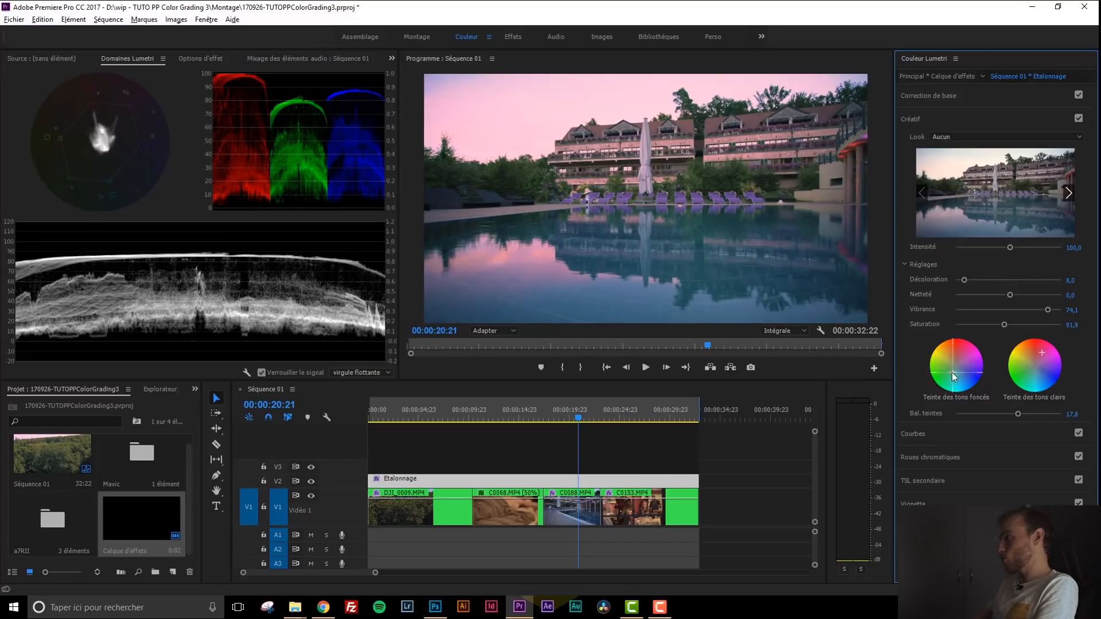
pyautogui.doubleClick(1041, 353)
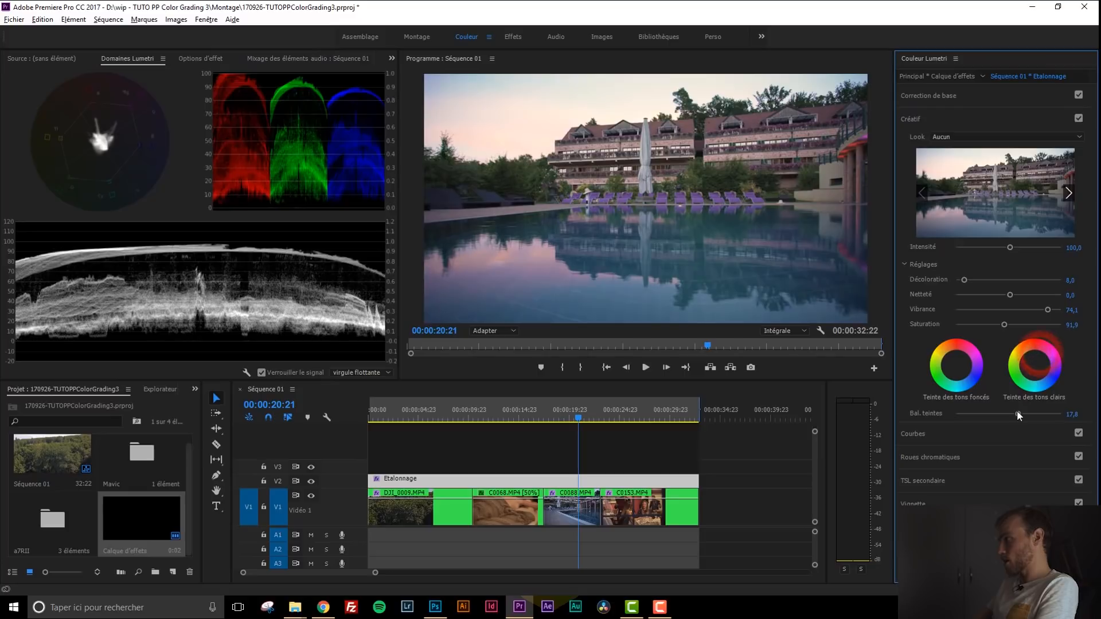
pyautogui.doubleClick(1017, 413)
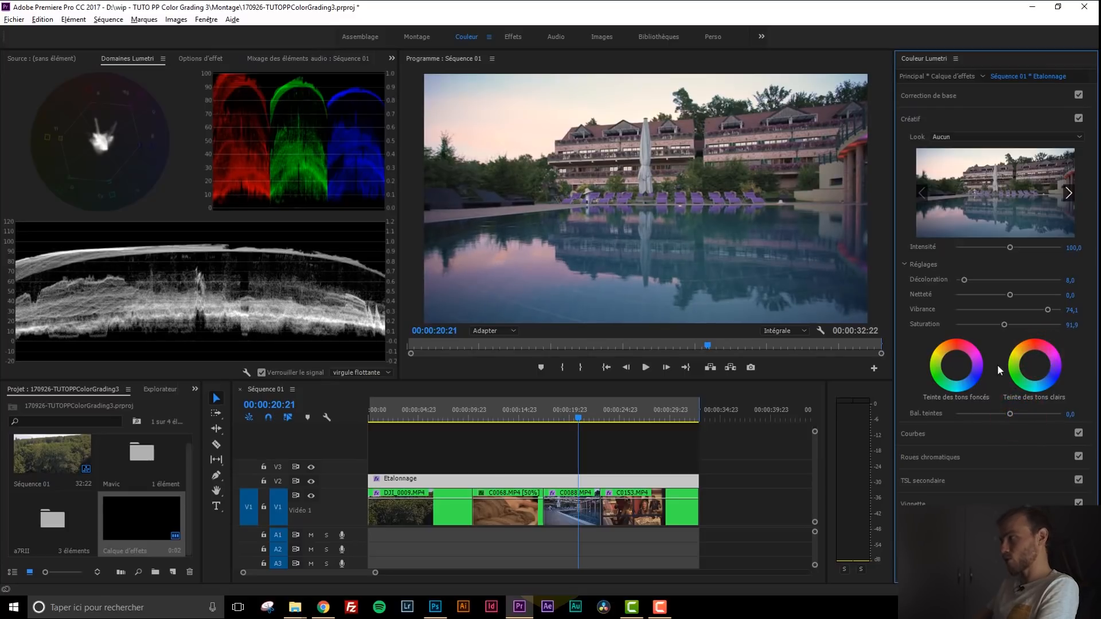
# Step: Try lowering a midpoint on the master RGB curve to darken the midtones, and remove the point
pyautogui.click(971, 434)
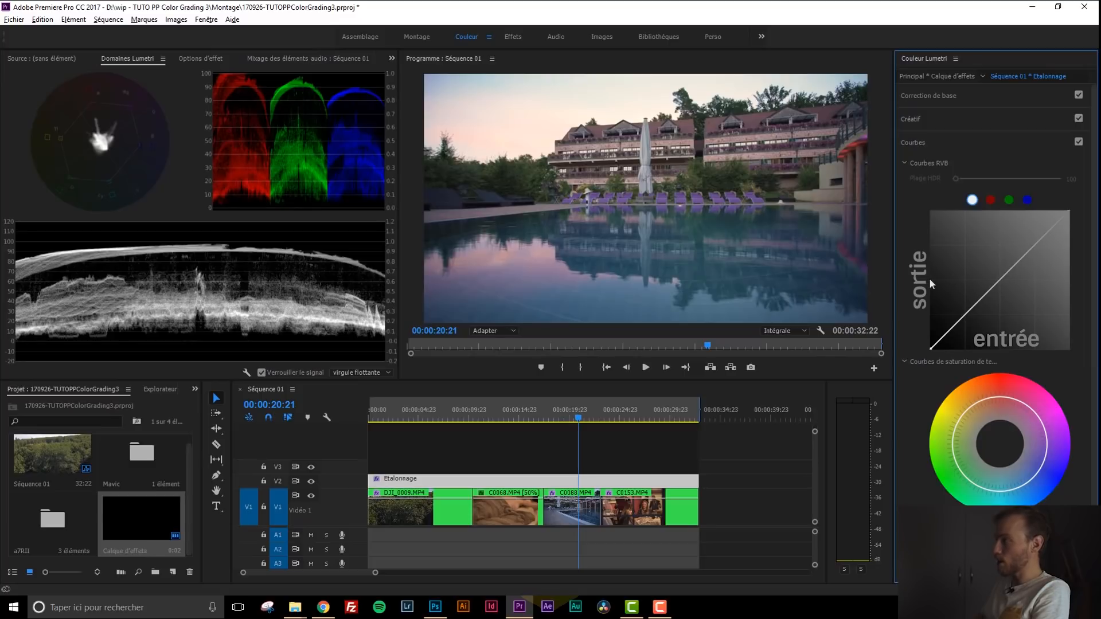
pyautogui.click(1000, 280)
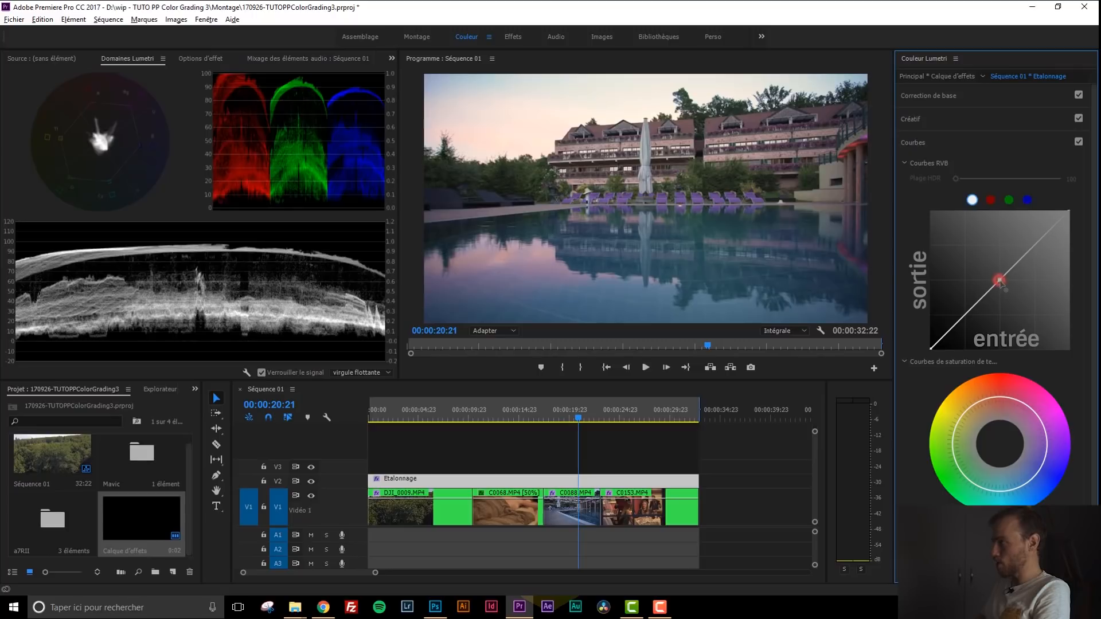
pyautogui.moveTo(1000, 281); pyautogui.dragTo(997, 299)
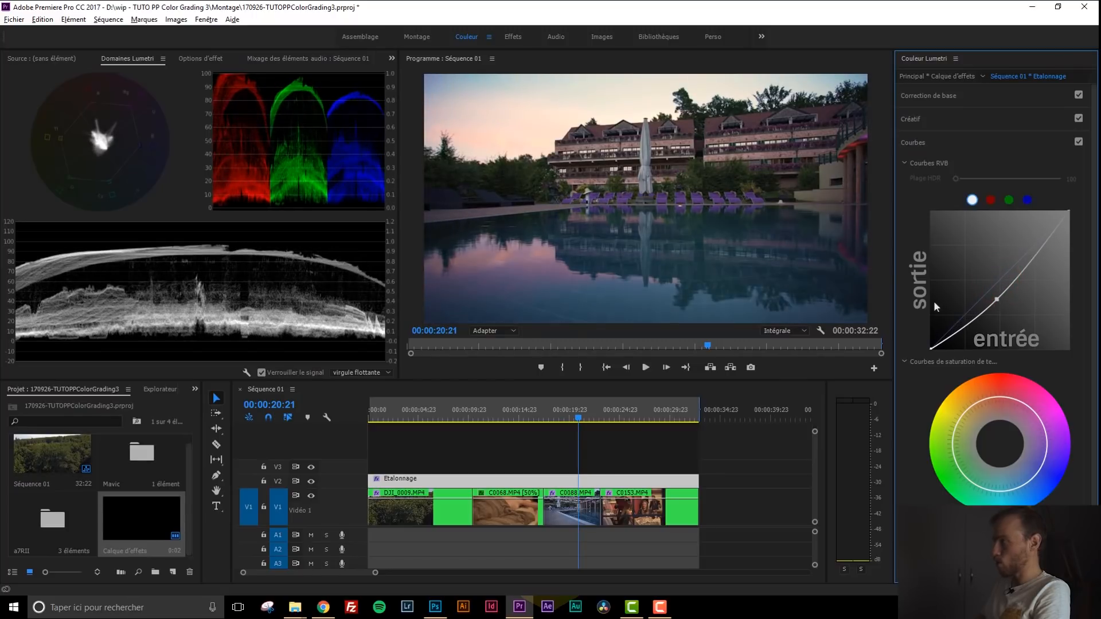
pyautogui.keyDown('ctrl'); pyautogui.click(997, 299); pyautogui.keyUp('ctrl')
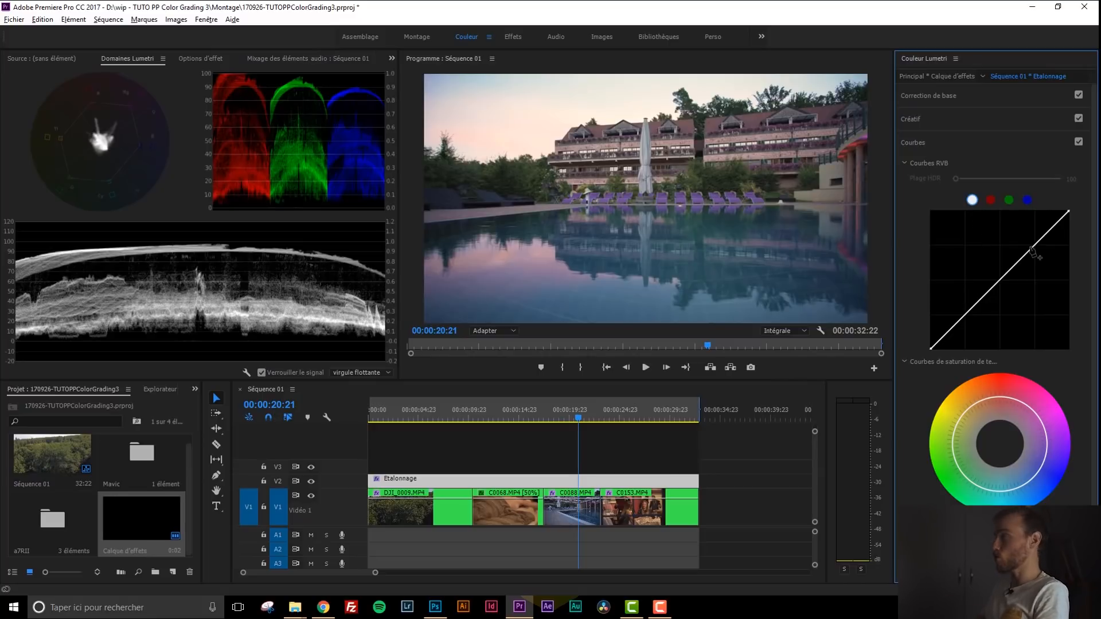
# Step: View the red, green and blue channel curves in turn and return to the master RGB curve
pyautogui.click(990, 200)
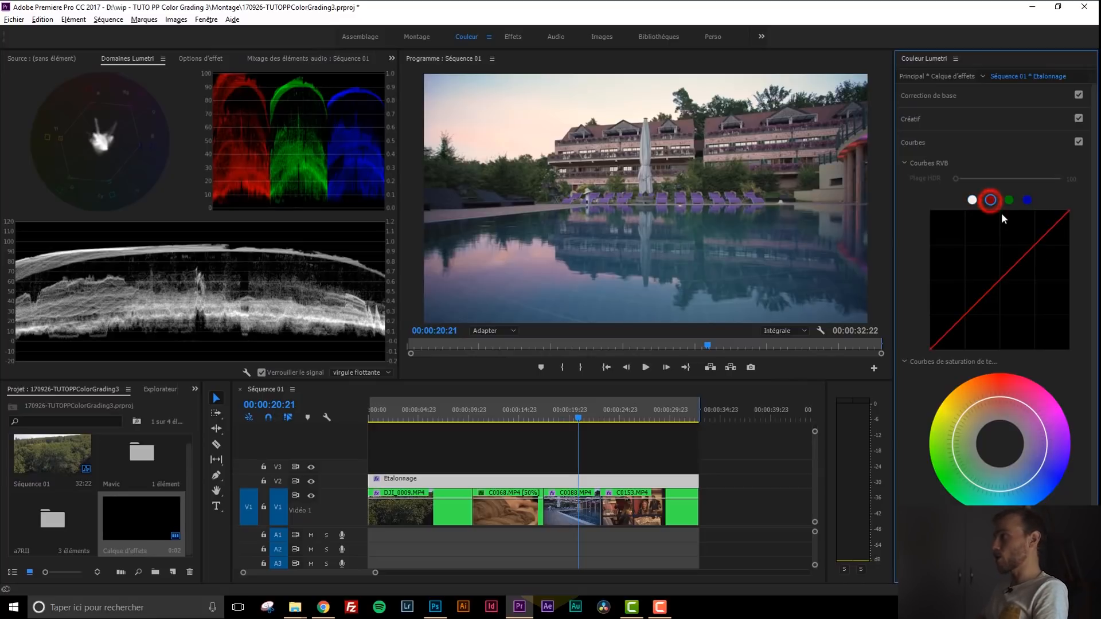
pyautogui.click(1008, 201)
pyautogui.click(1026, 201)
pyautogui.click(972, 200)
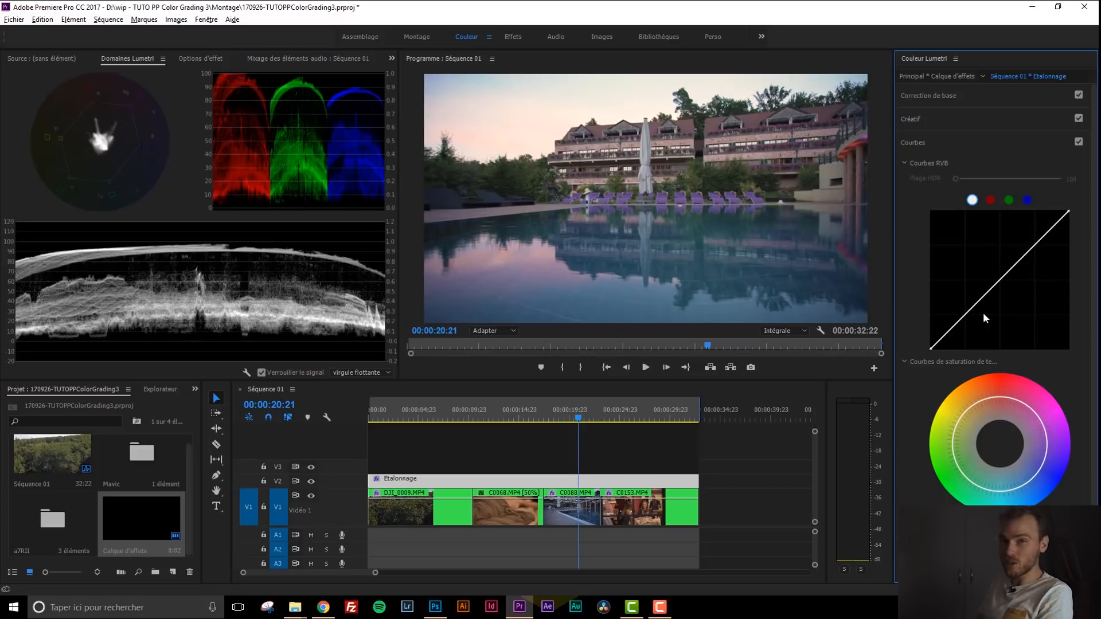
# Step: Shape the master RGB curve into a gentle S with a lowered shadow point and a raised highlight point
pyautogui.click(966, 314)
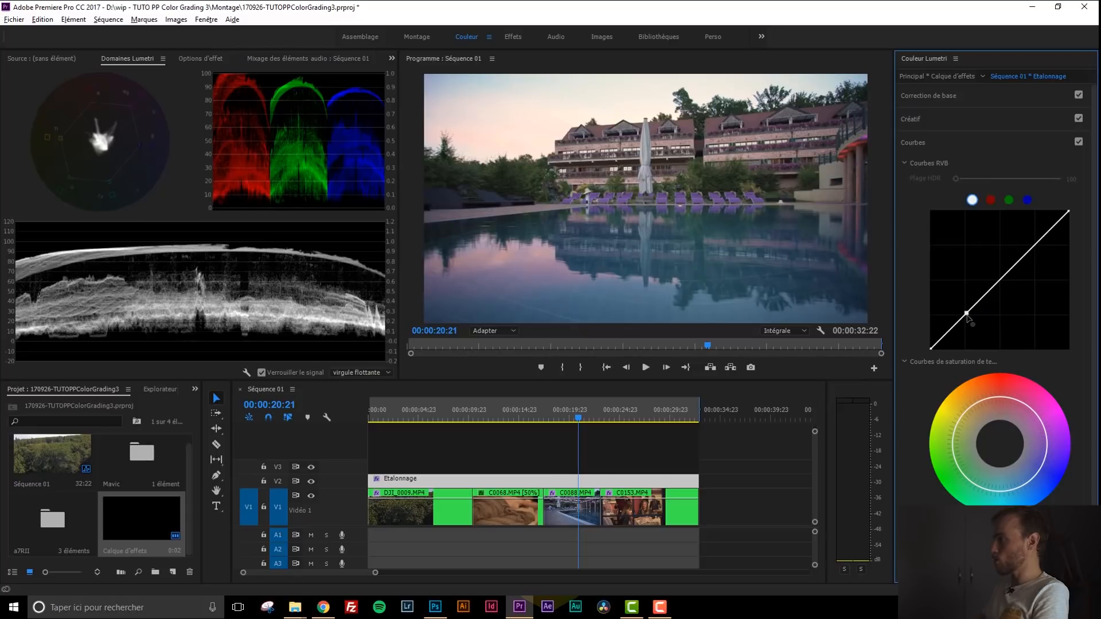
pyautogui.moveTo(966, 314); pyautogui.dragTo(966, 321)
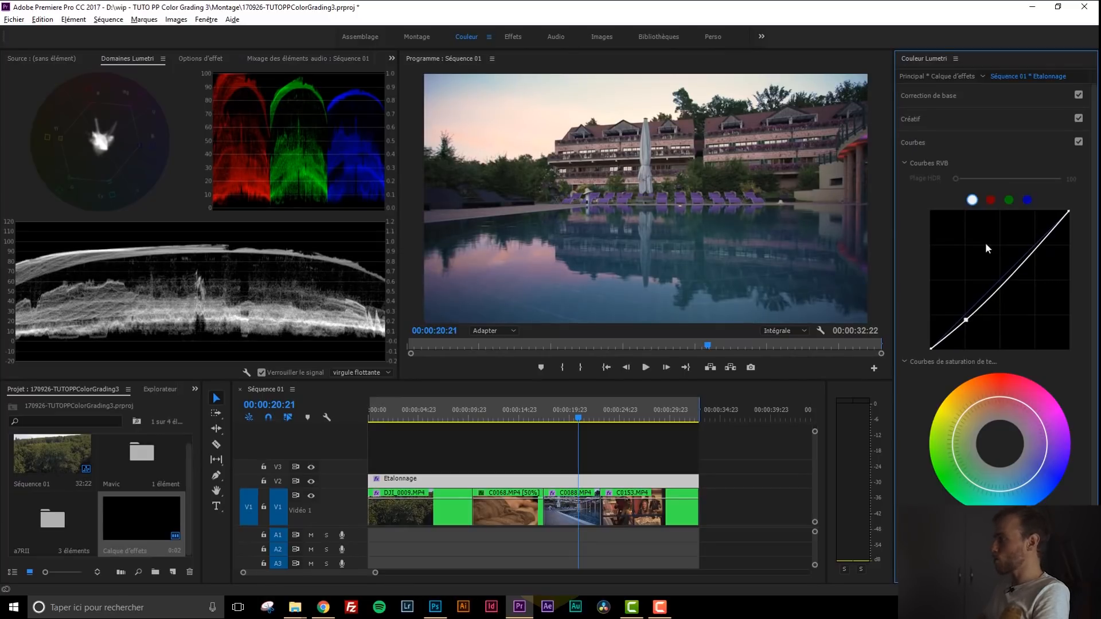
pyautogui.click(1032, 251)
pyautogui.moveTo(1032, 250); pyautogui.dragTo(1029, 245)
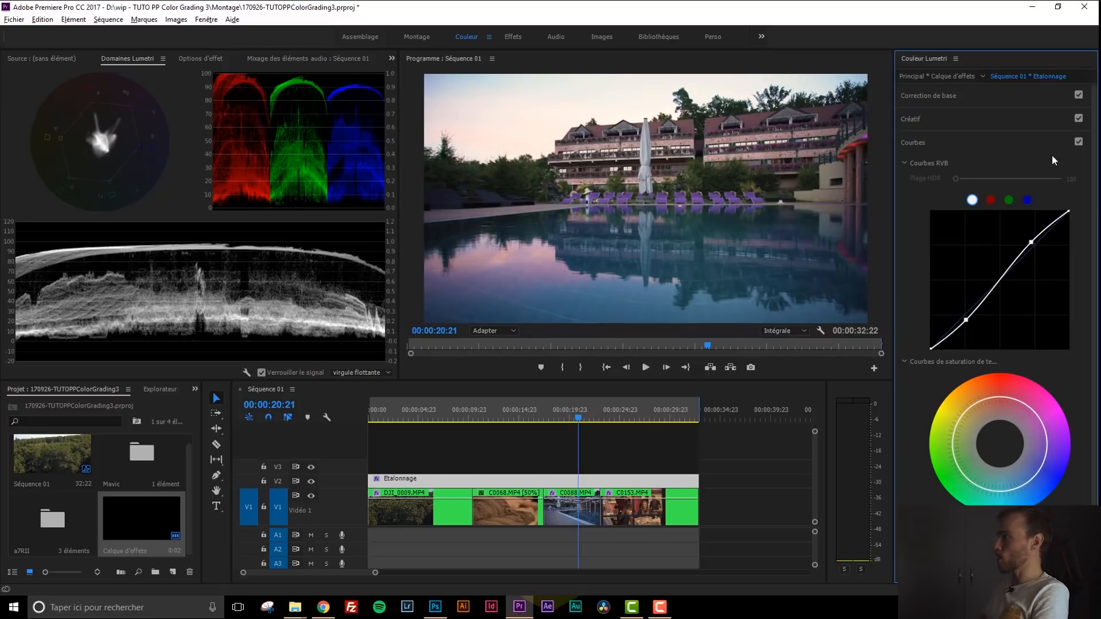
# Step: Compare the image without and with the Courbes adjustments, leaving them enabled
pyautogui.click(1081, 143)
pyautogui.click(1079, 143)
pyautogui.click(1076, 144)
pyautogui.click(1076, 145)
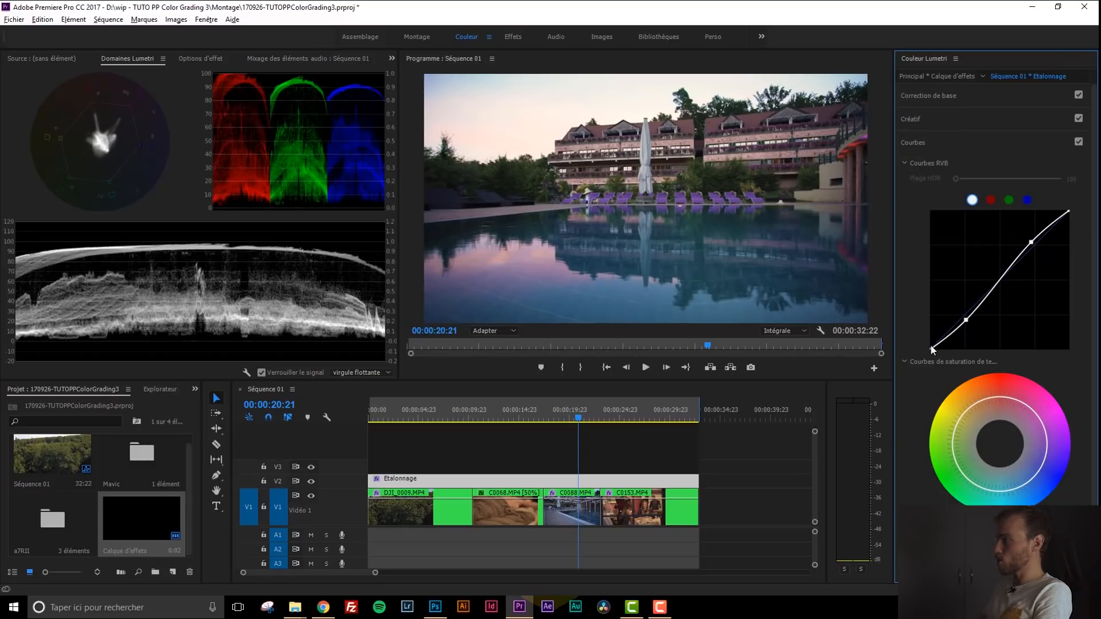
# Step: Raise the black endpoint and slightly lower the white endpoint of the master RGB curve for a faded look
pyautogui.moveTo(931, 348); pyautogui.dragTo(915, 327)
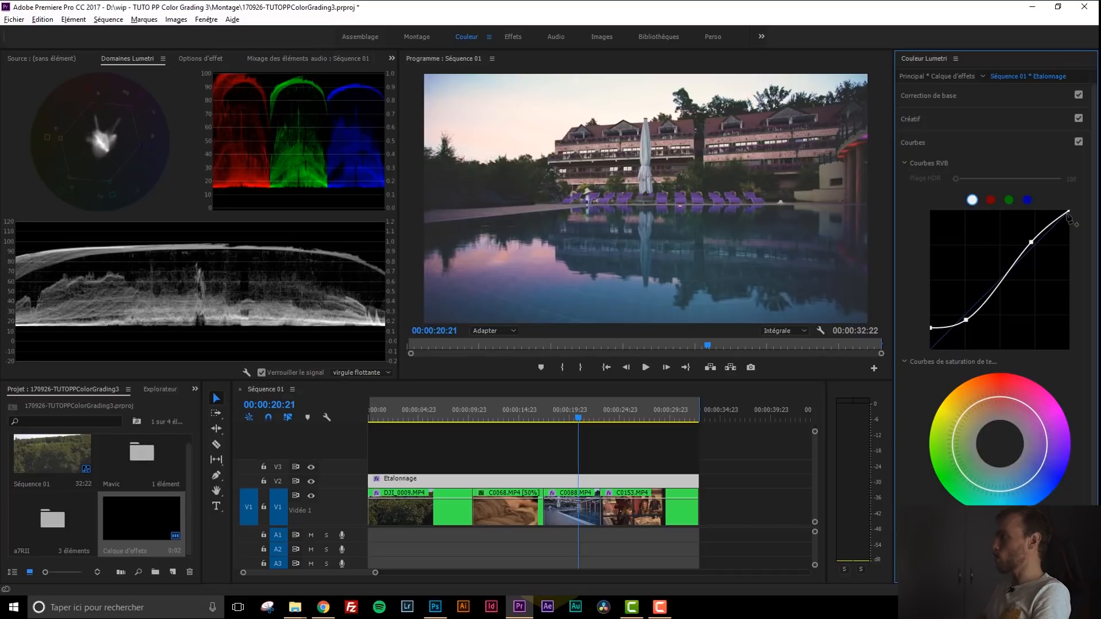
pyautogui.moveTo(1070, 215); pyautogui.dragTo(1078, 225)
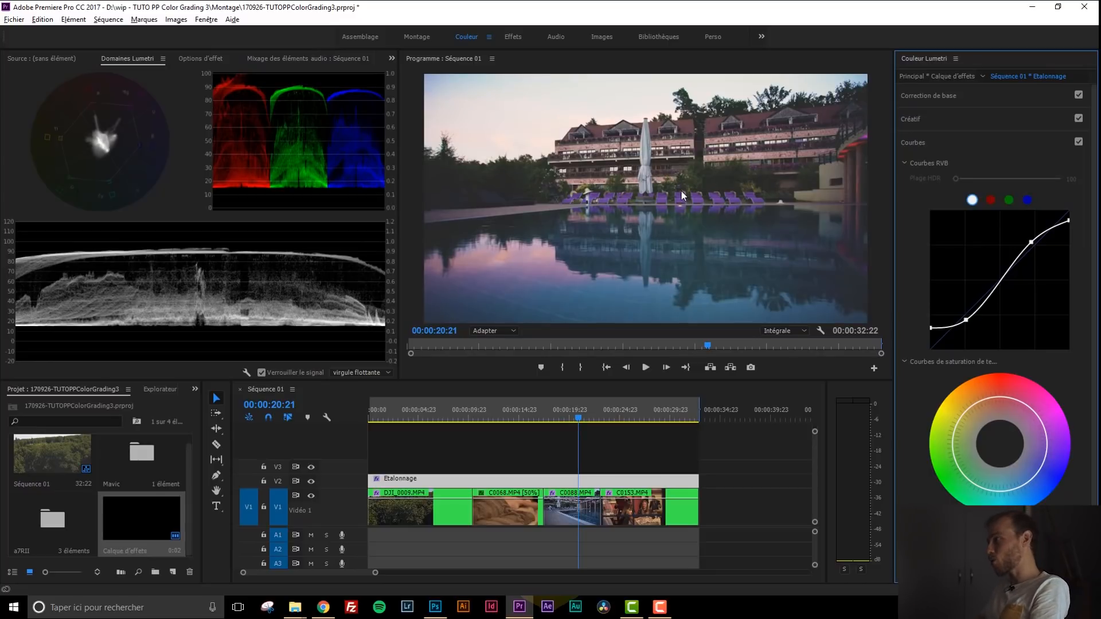
# Step: Lower the black endpoint of the master RGB curve almost to the bottom of the graph to deepen the blacks
pyautogui.moveTo(934, 329); pyautogui.dragTo(921, 342)
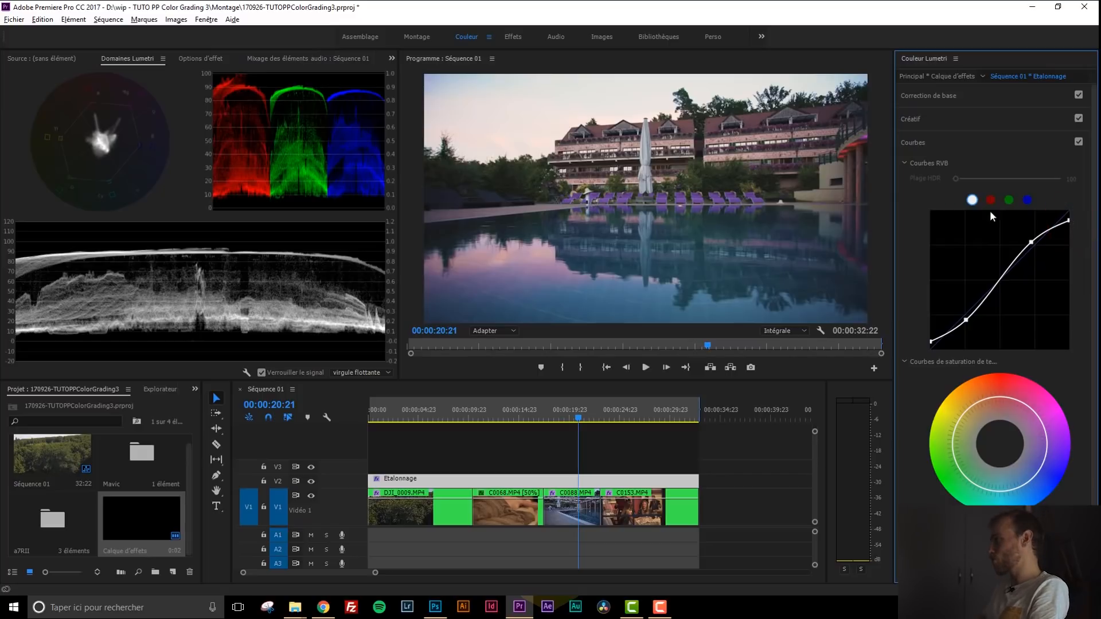
# Step: Try raising the shadows and pulling down the highlights on the blue channel curve, and reset that curve to a straight line
pyautogui.click(1026, 200)
pyautogui.click(961, 316)
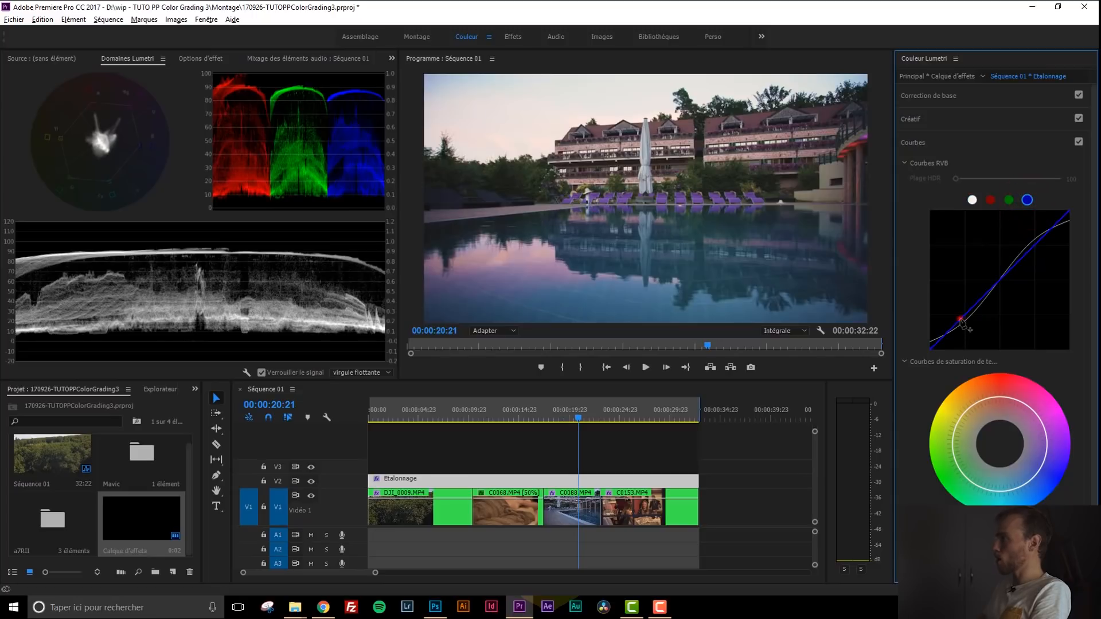
pyautogui.moveTo(962, 316); pyautogui.dragTo(955, 308)
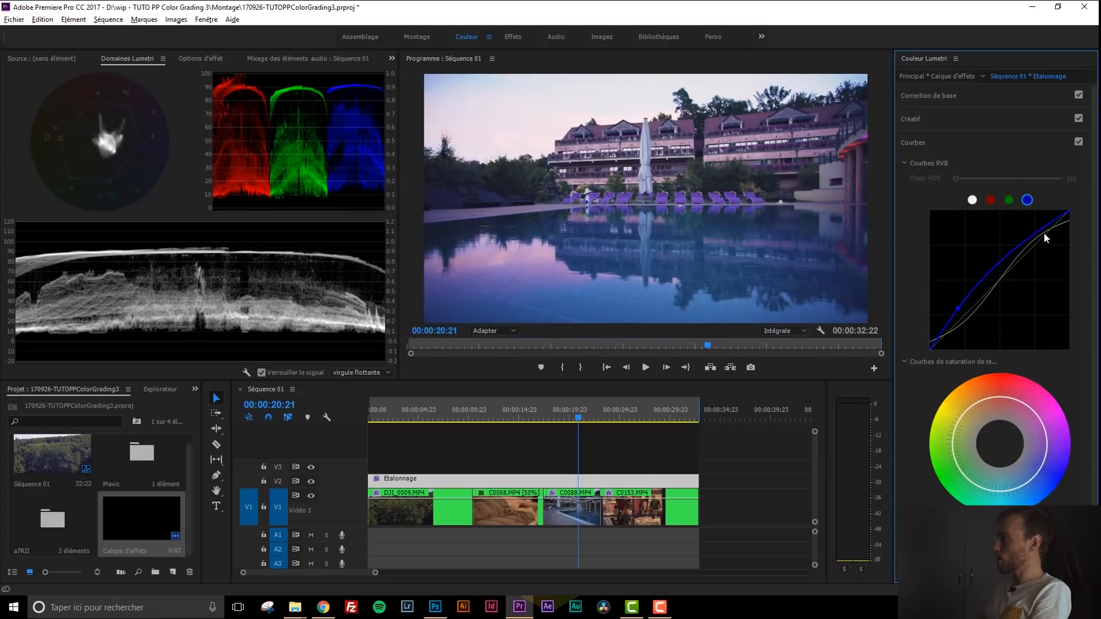
pyautogui.moveTo(1035, 234); pyautogui.dragTo(1045, 252)
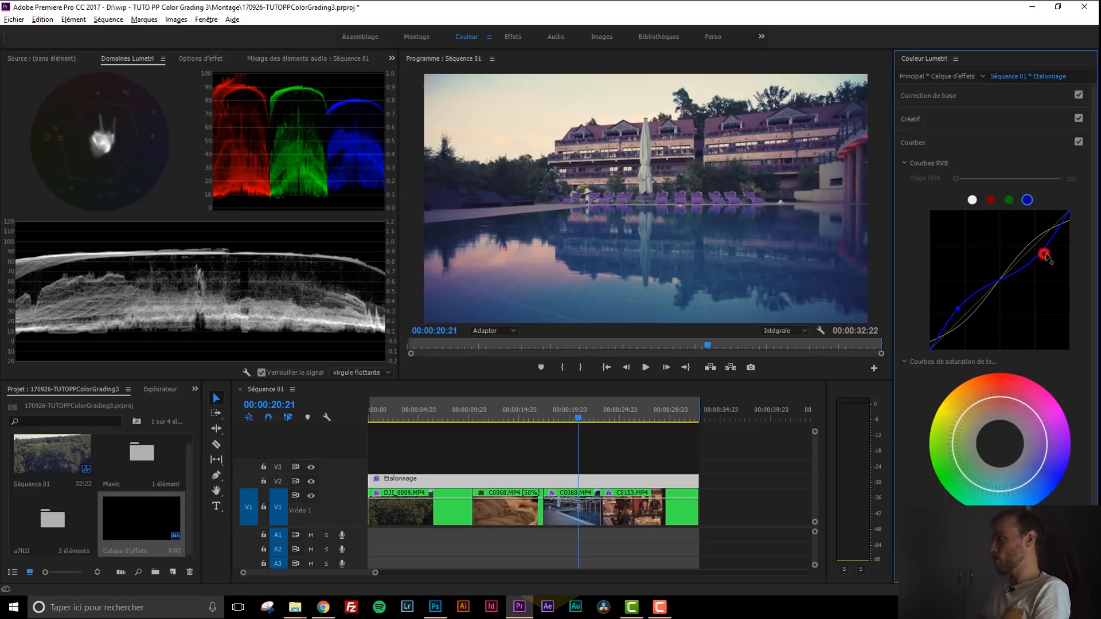
pyautogui.moveTo(1045, 255); pyautogui.dragTo(1036, 284)
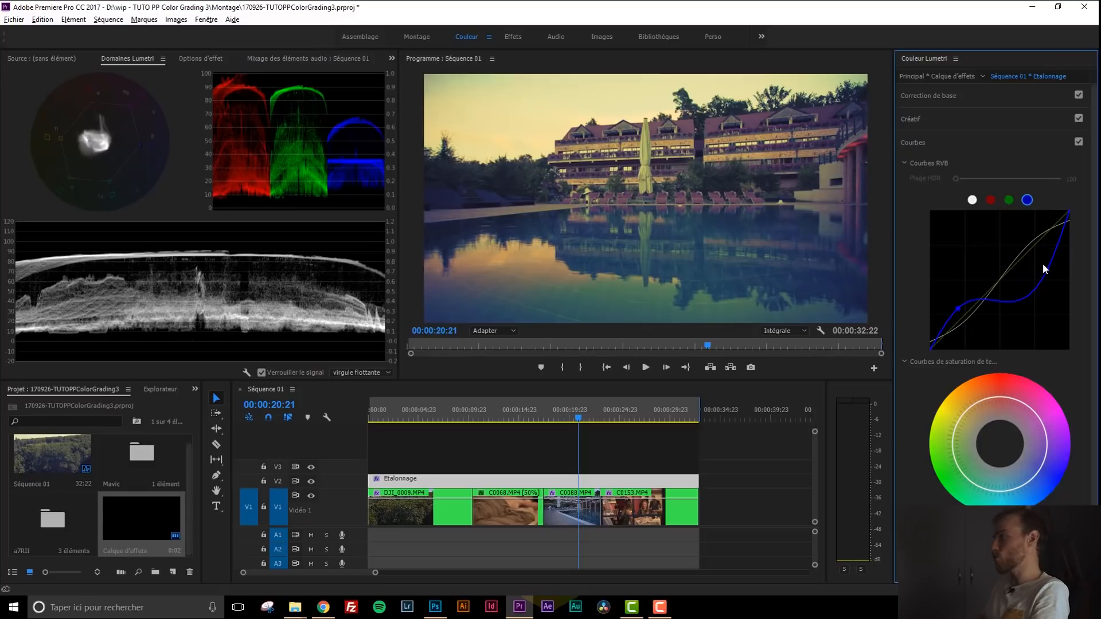
pyautogui.doubleClick(1049, 271)
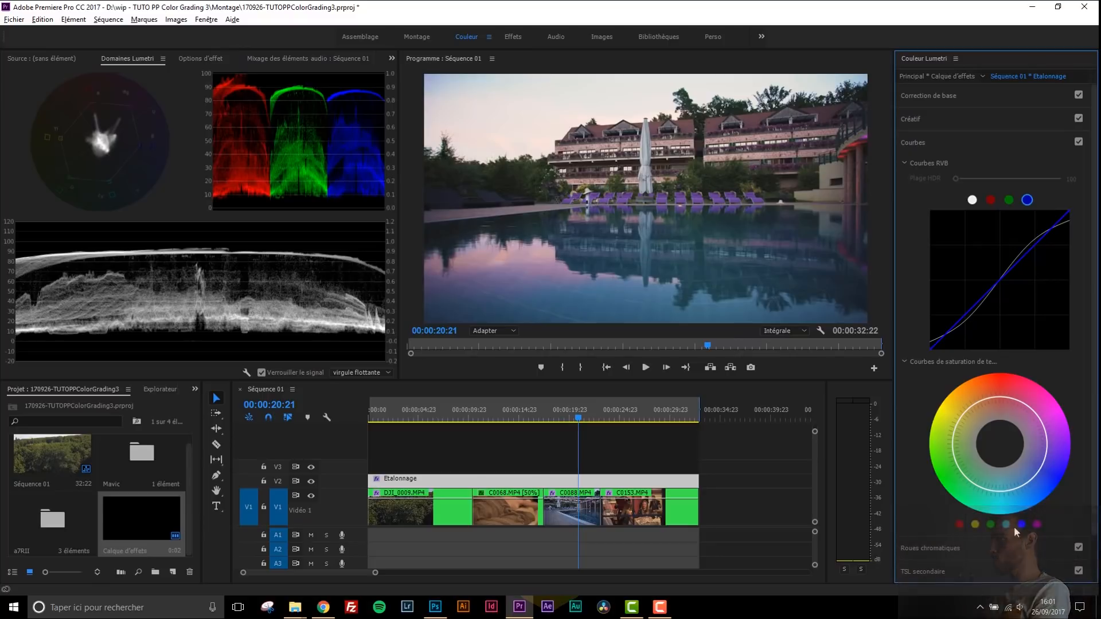
# Step: Try boosting the yellows, then boosting and cutting the magentas on the hue saturation curve, resetting the curve after each test
pyautogui.click(960, 524)
pyautogui.click(975, 524)
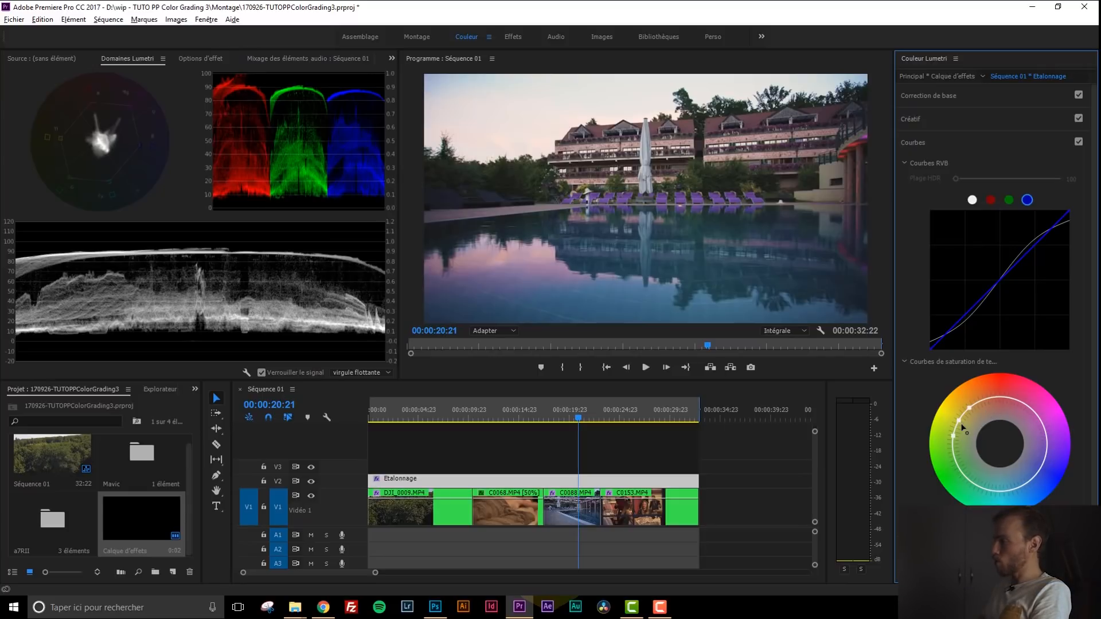
pyautogui.moveTo(961, 421); pyautogui.dragTo(973, 427)
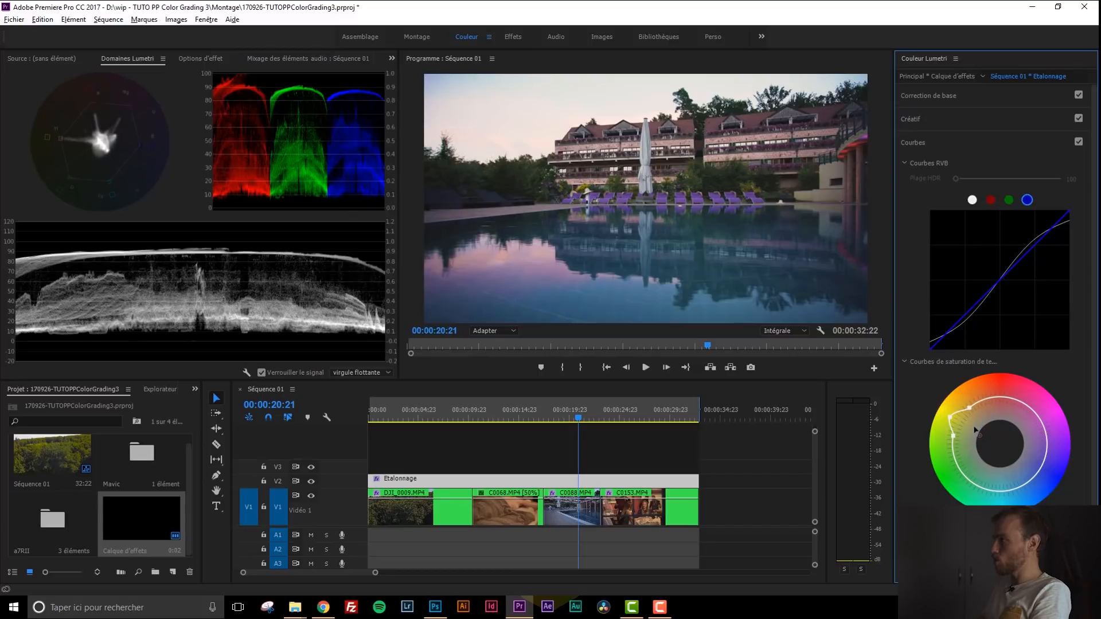
pyautogui.doubleClick(975, 427)
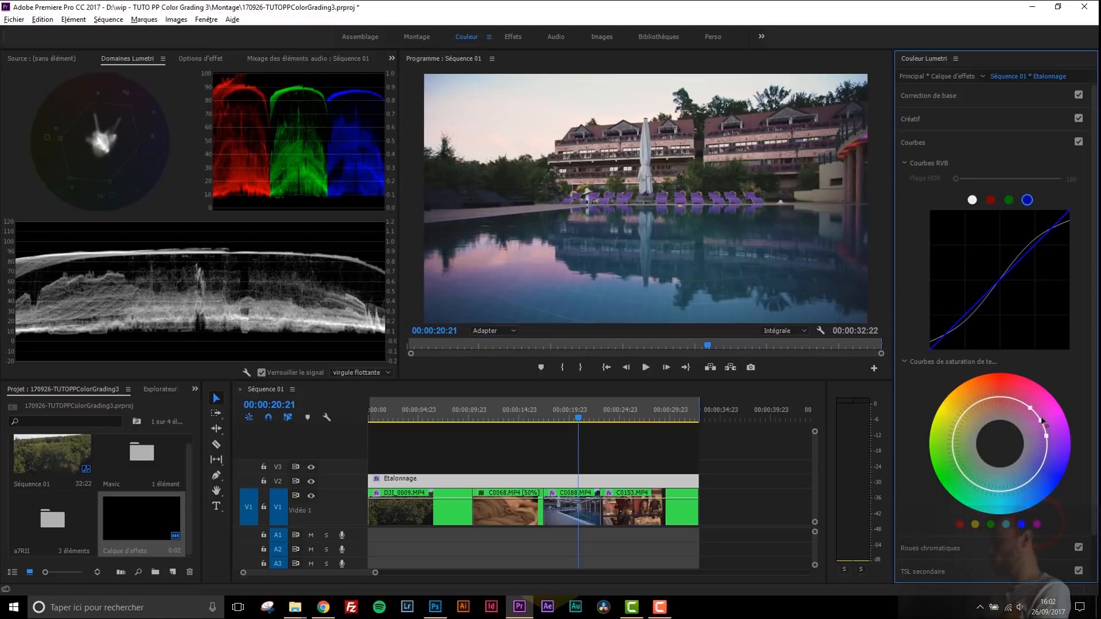
pyautogui.moveTo(1041, 420); pyautogui.dragTo(1061, 420)
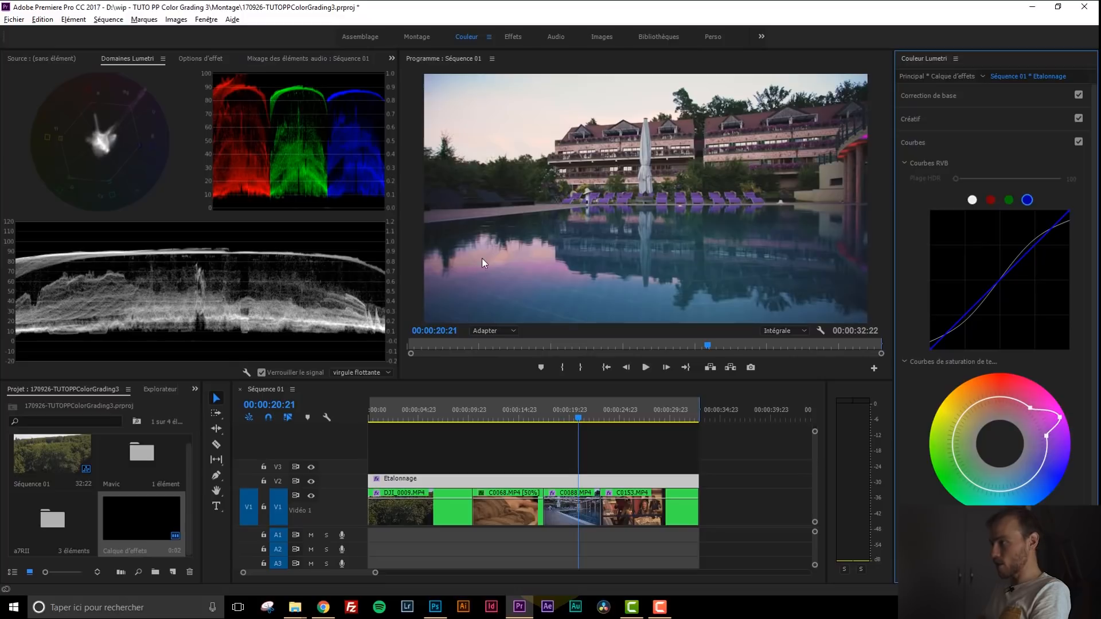
pyautogui.moveTo(1059, 416); pyautogui.dragTo(1022, 436)
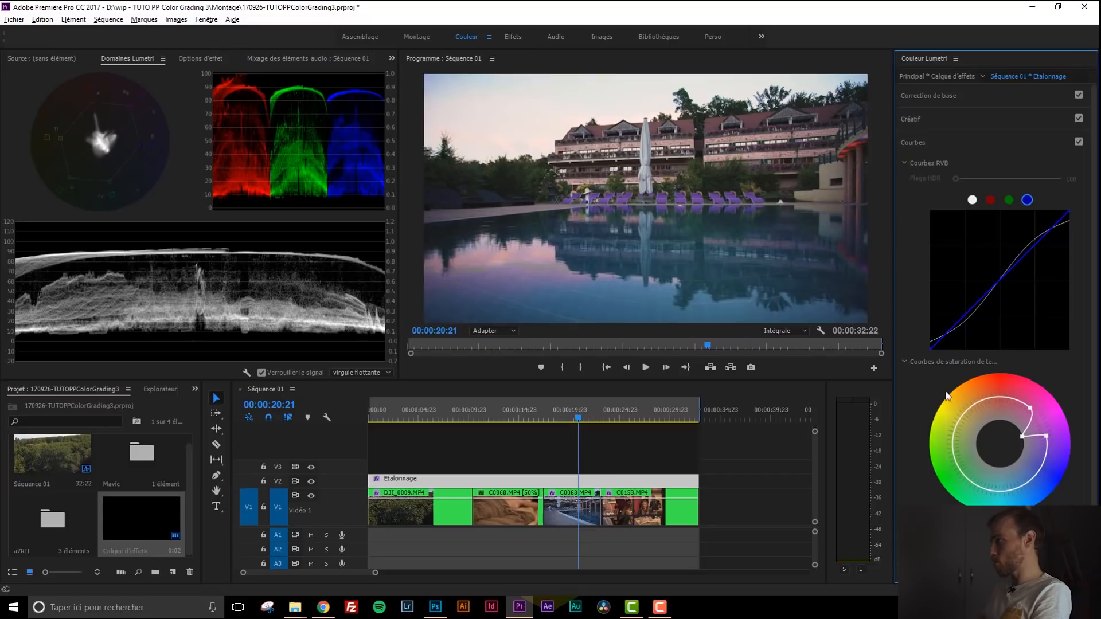
pyautogui.doubleClick(1022, 438)
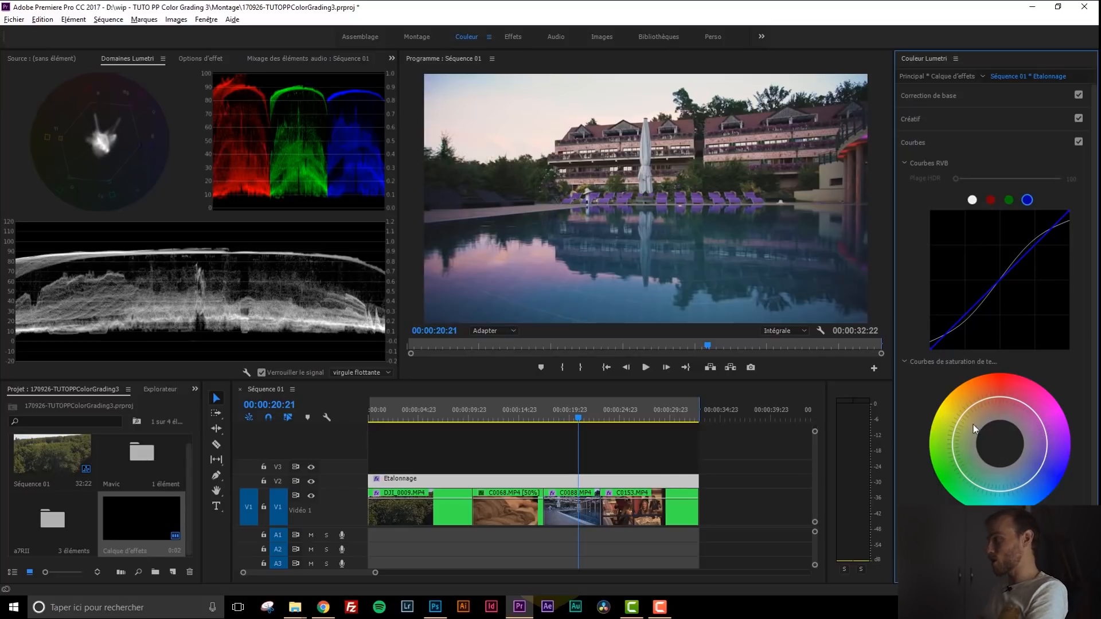
# Step: Try reshaping the hue saturation curve with custom points that raise the blues and lower the magentas and greens, and reset it
pyautogui.click(953, 438)
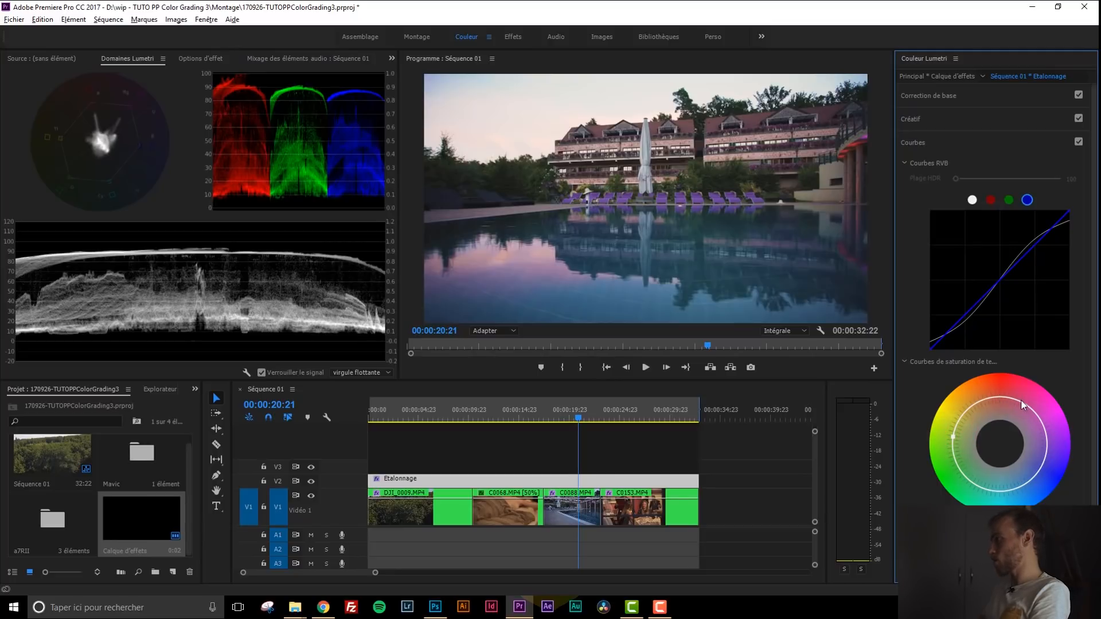
pyautogui.click(1023, 403)
pyautogui.click(969, 403)
pyautogui.moveTo(968, 401)
pyautogui.mouseDown()
pyautogui.moveTo(965, 421)
pyautogui.moveTo(978, 414)
pyautogui.mouseUp()
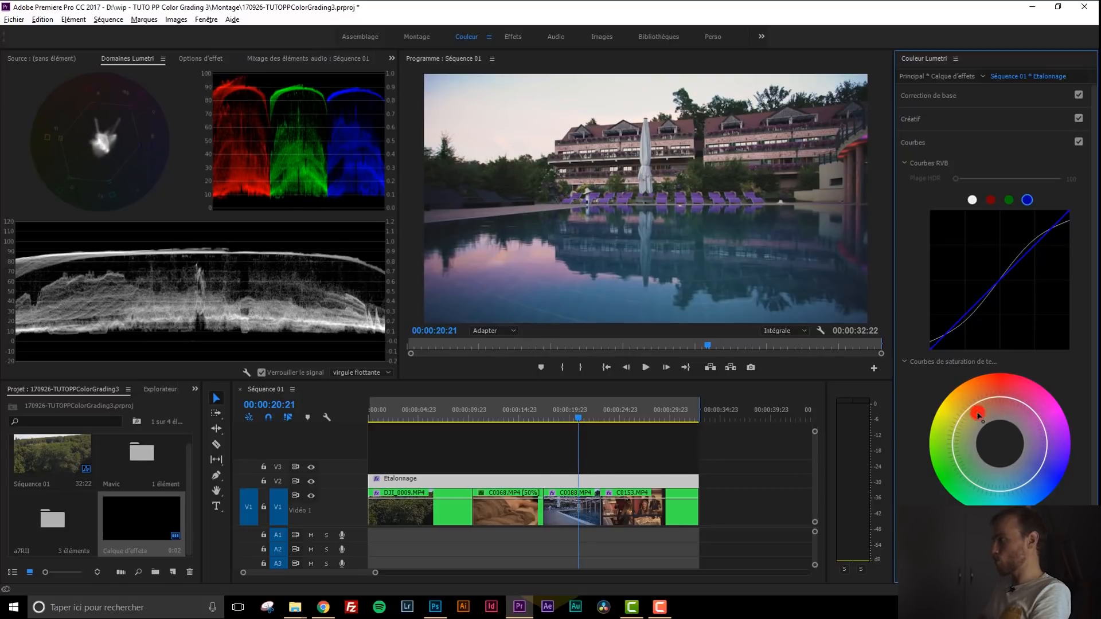
pyautogui.click(1004, 398)
pyautogui.click(1048, 449)
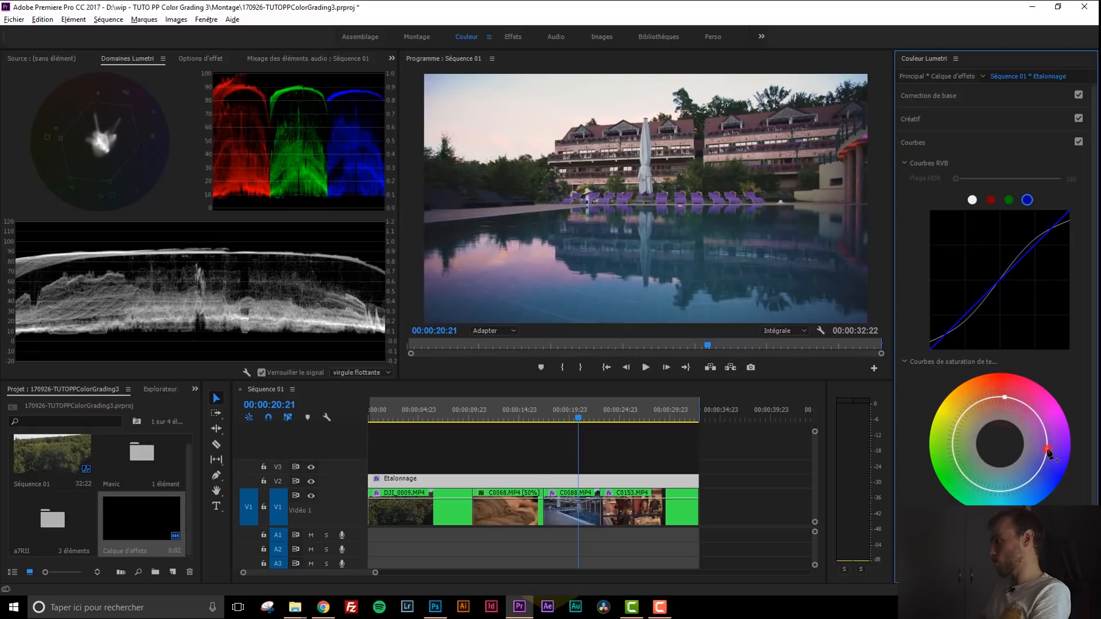
pyautogui.moveTo(1033, 412); pyautogui.dragTo(1047, 481)
pyautogui.click(982, 503)
pyautogui.moveTo(982, 503); pyautogui.dragTo(982, 472)
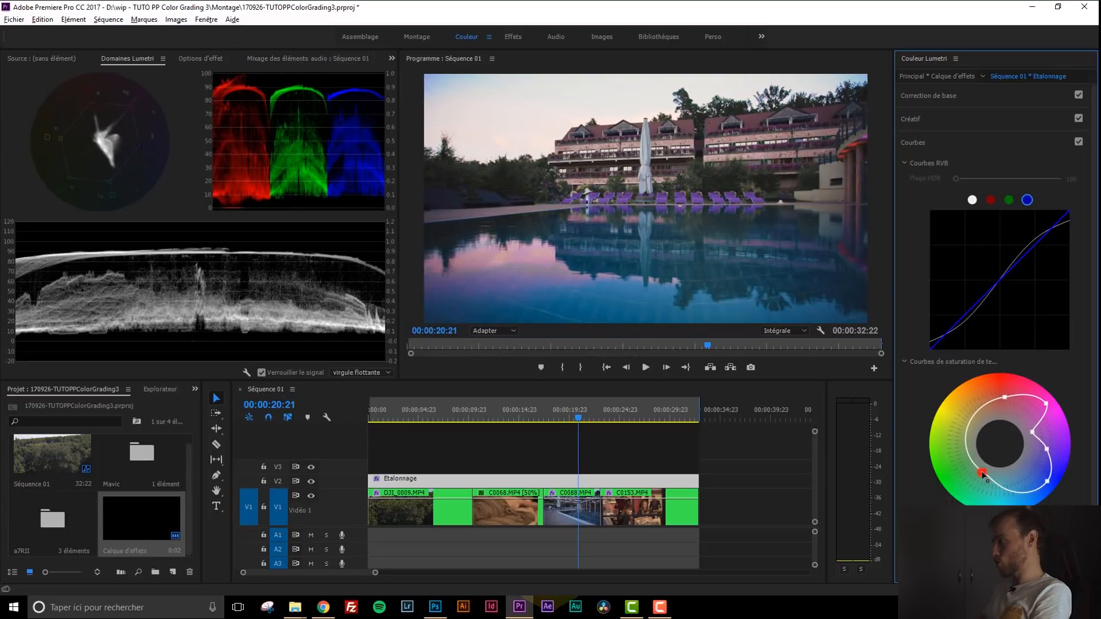
pyautogui.doubleClick(982, 472)
# Step: Tint the Tons foncés wheel towards blue and the Tons moyens and Tons clairs wheels slightly towards warm orange in Roues chromatiques
pyautogui.click(942, 362)
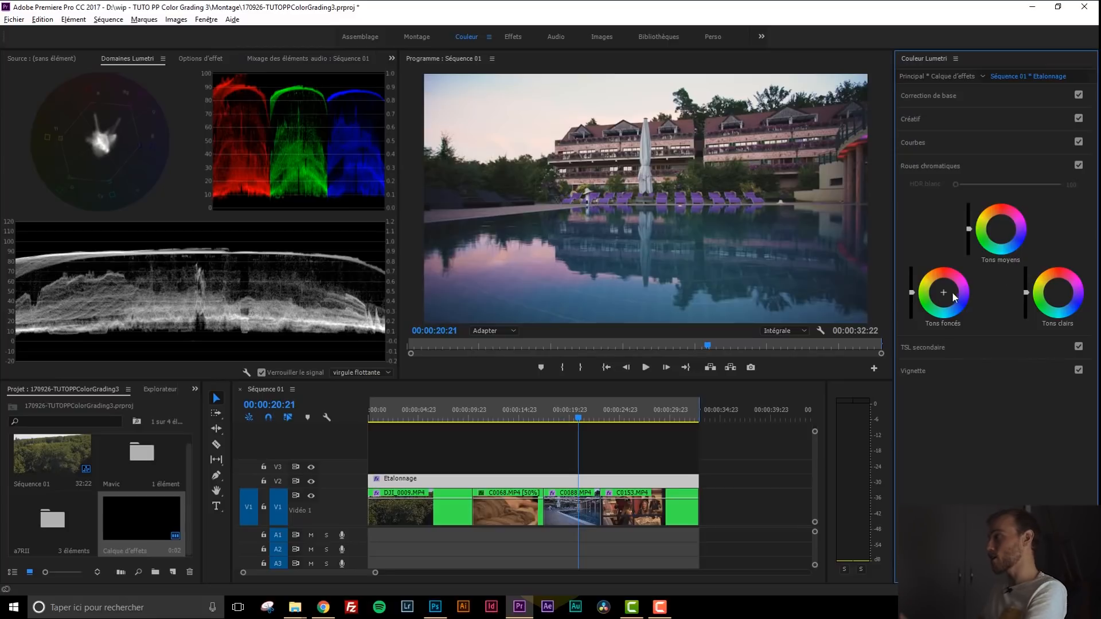
pyautogui.moveTo(949, 295); pyautogui.dragTo(980, 318)
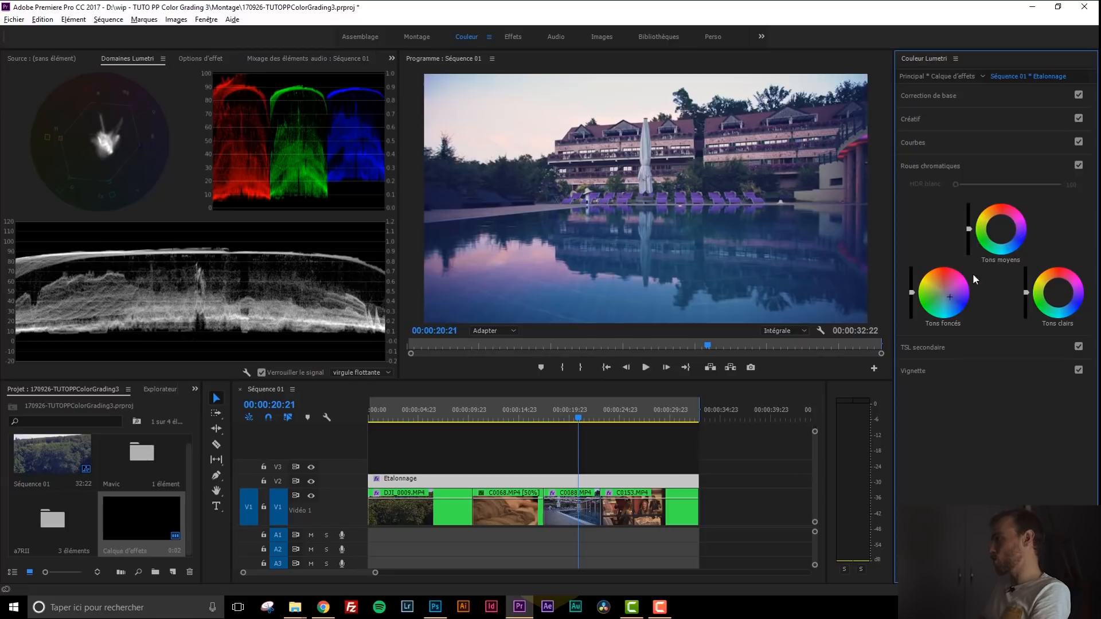
pyautogui.moveTo(1004, 231); pyautogui.dragTo(999, 228)
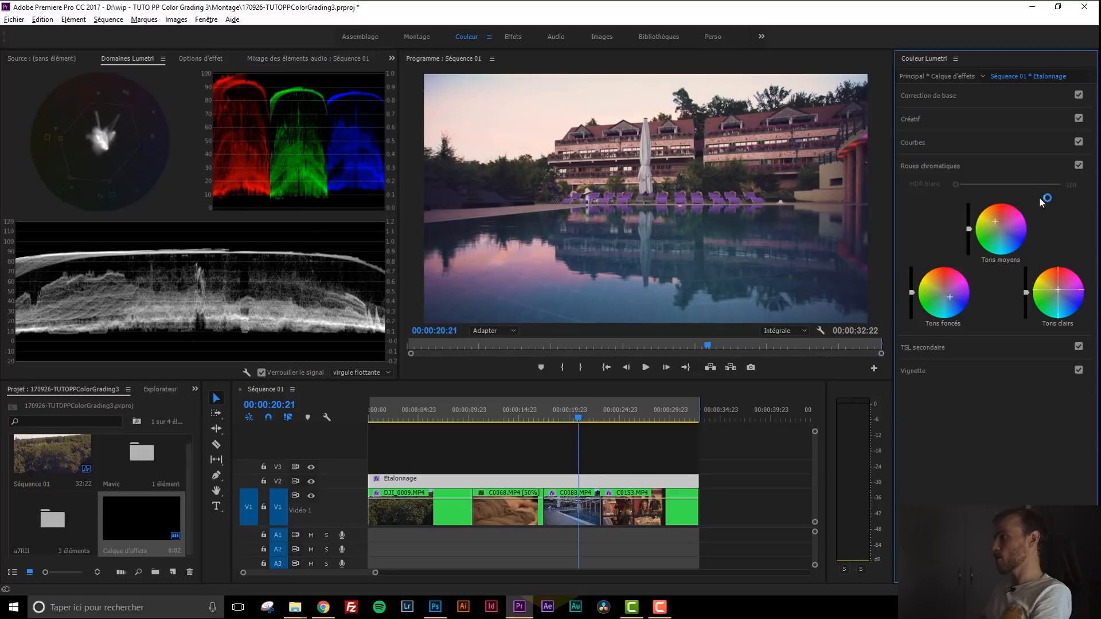
pyautogui.moveTo(986, 218); pyautogui.dragTo(948, 150)
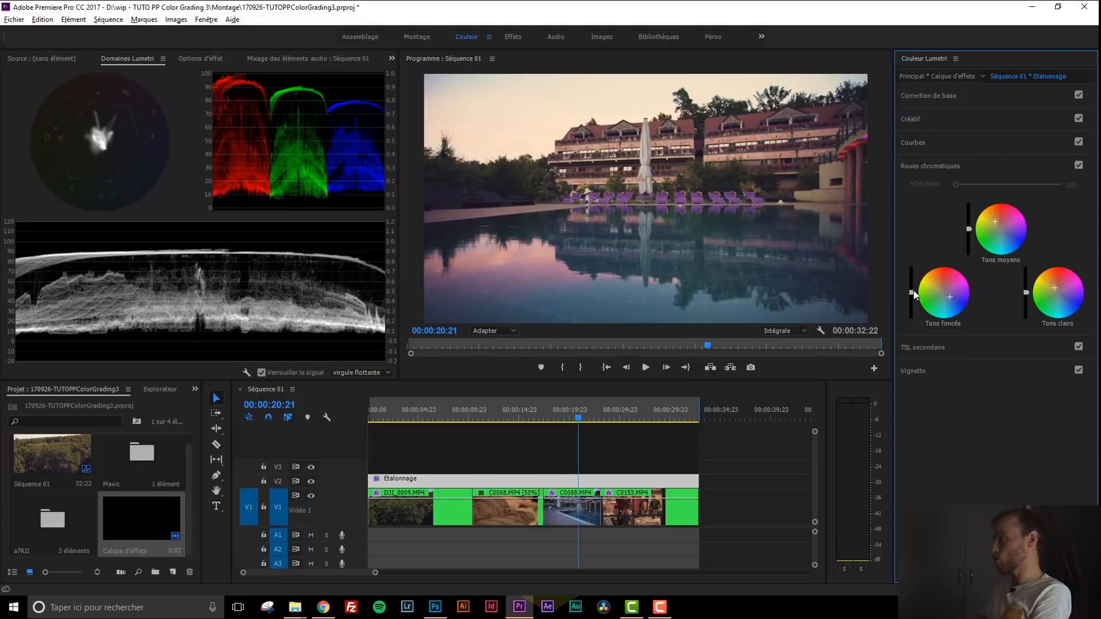
# Step: Adjust the luminance of the three colour wheels, slightly raising the Tons foncés, Tons moyens and Tons clairs
pyautogui.moveTo(911, 292); pyautogui.dragTo(912, 306)
pyautogui.moveTo(925, 420); pyautogui.dragTo(935, 270)
pyautogui.moveTo(973, 229); pyautogui.dragTo(971, 191)
pyautogui.moveTo(1026, 293); pyautogui.dragTo(1026, 211)
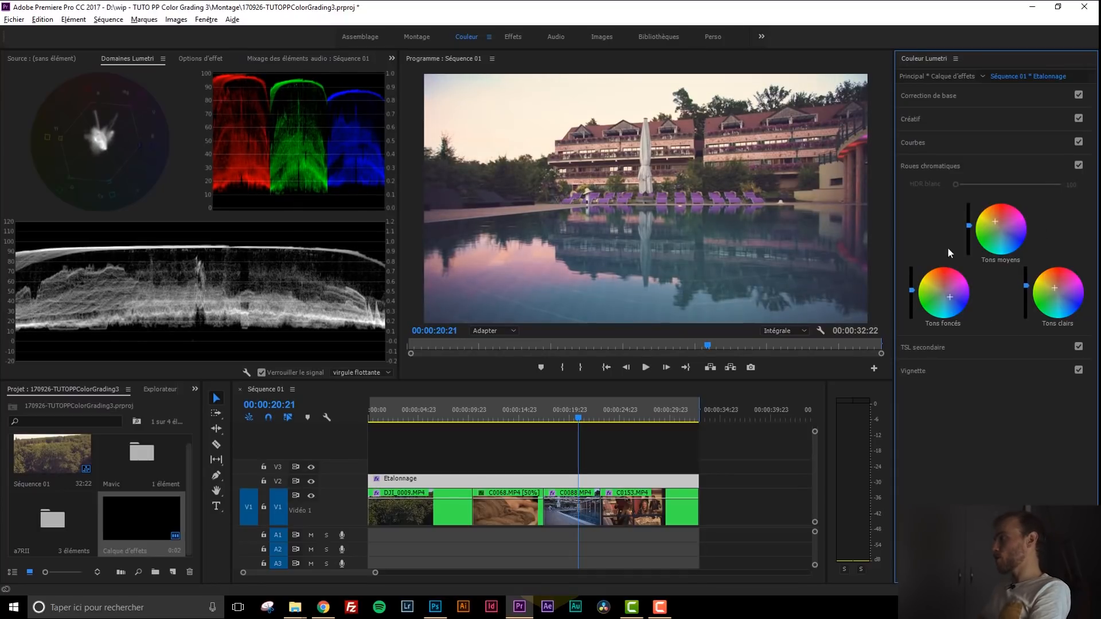
# Step: Compare the image without and with the Roues chromatiques adjustments, leaving them enabled, and look over the TSL secondaire settings
pyautogui.click(1079, 166)
pyautogui.click(1079, 165)
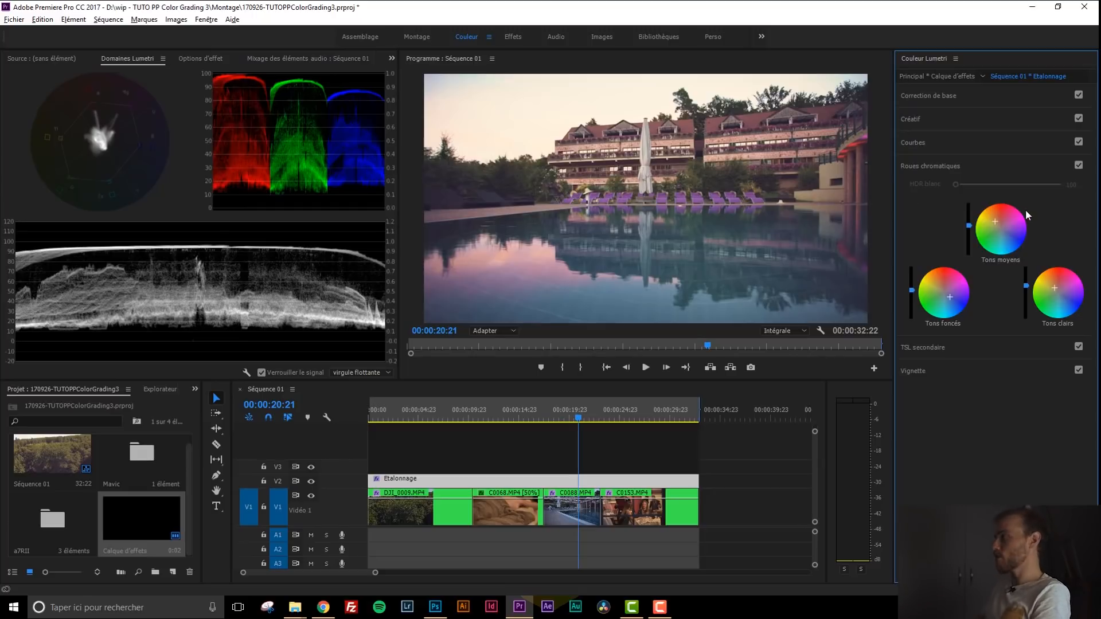
pyautogui.click(983, 348)
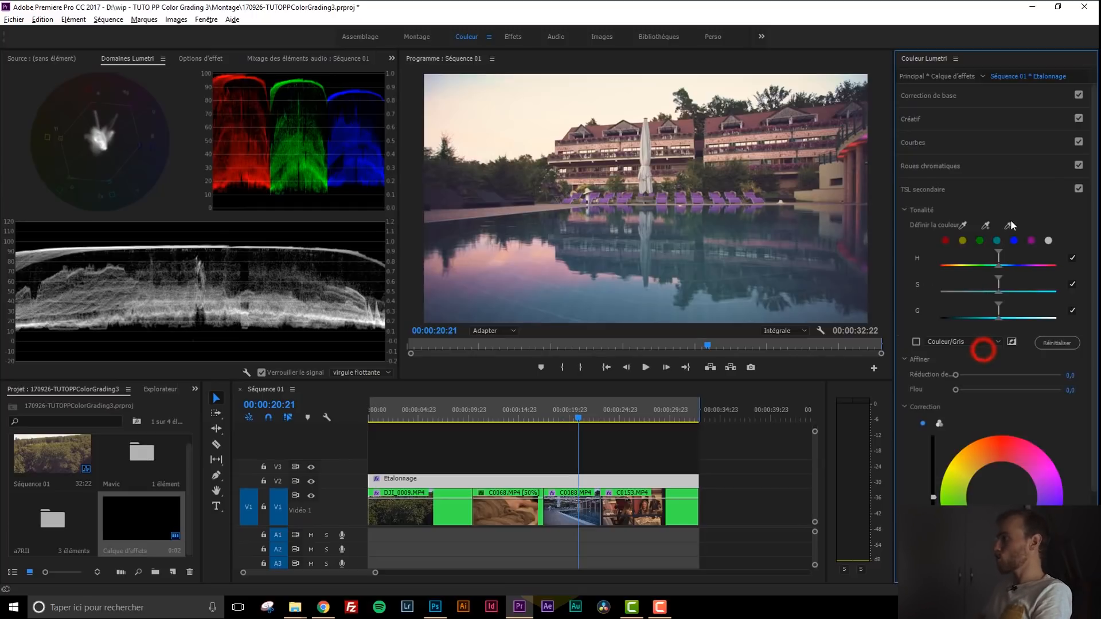
pyautogui.click(993, 190)
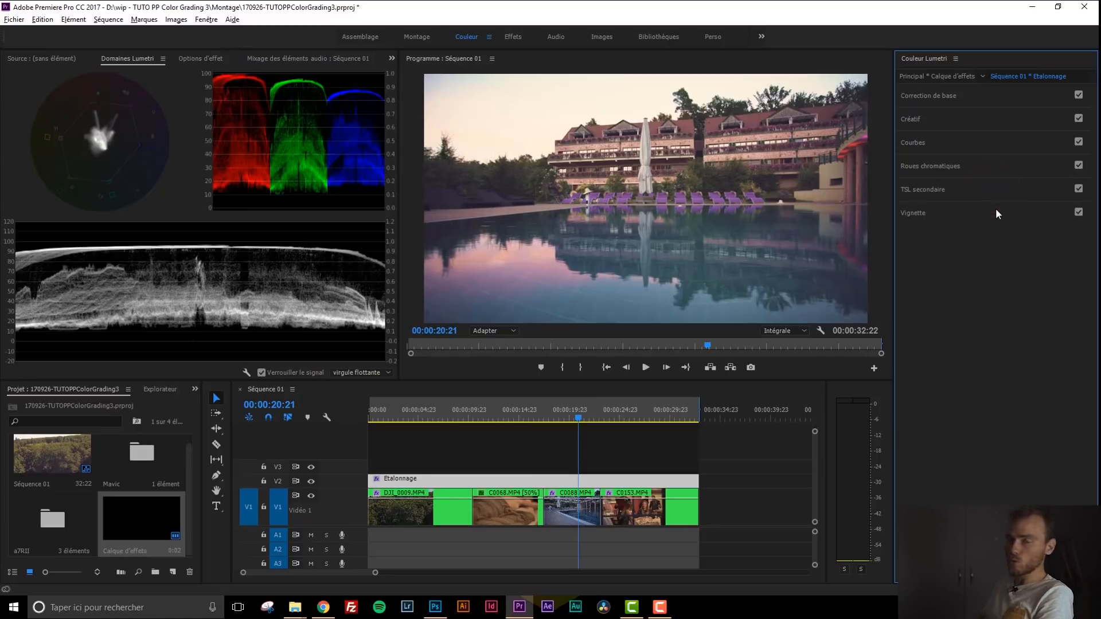
pyautogui.click(1003, 195)
pyautogui.click(1000, 193)
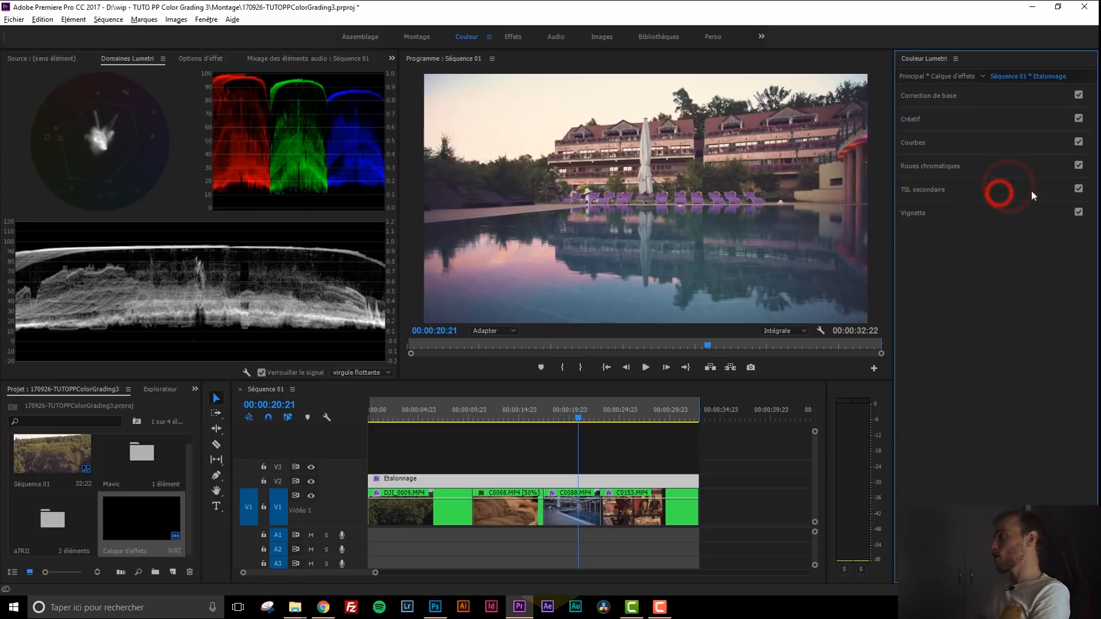
# Step: Try a strong vignette, ending with Gain -0,9, Milieu 34,6 and Arrondi 40,5
pyautogui.click(972, 211)
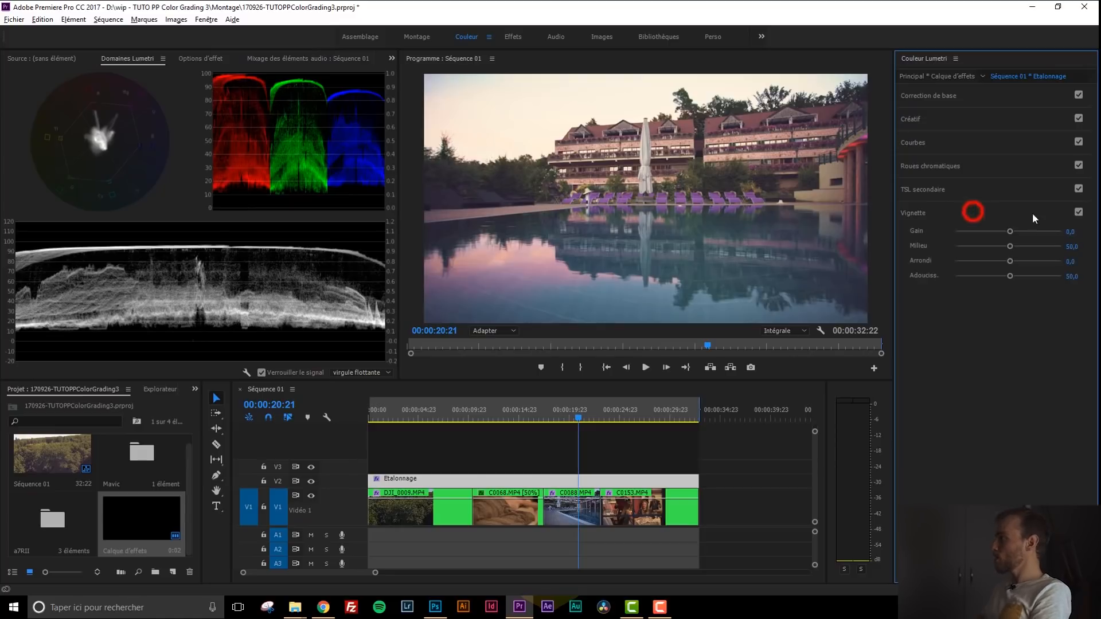
pyautogui.moveTo(1009, 231); pyautogui.dragTo(976, 232)
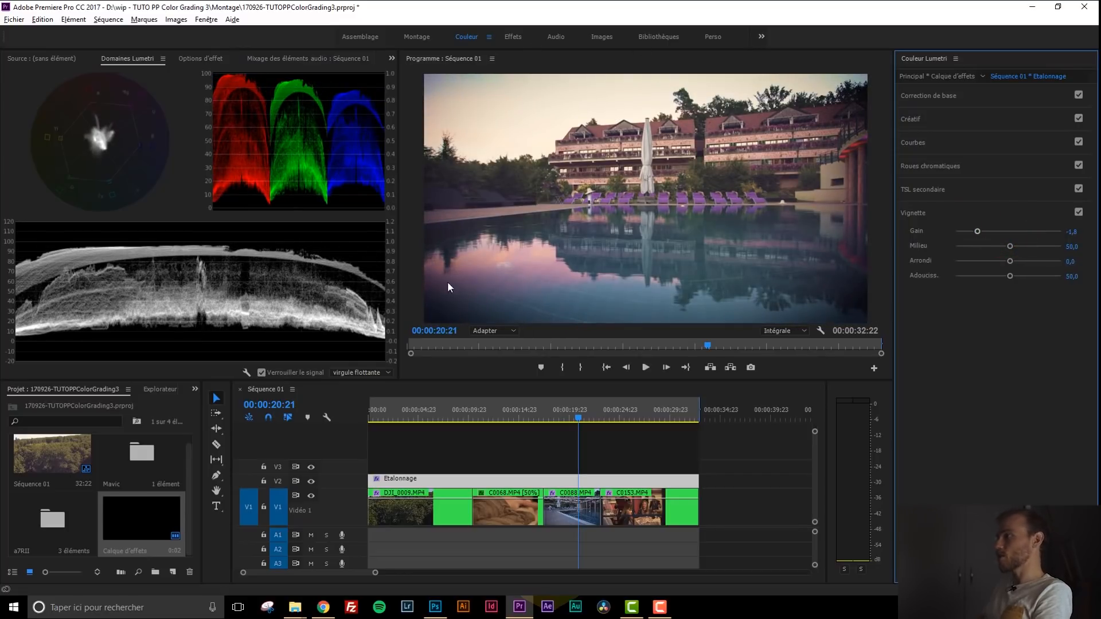
pyautogui.moveTo(977, 232); pyautogui.dragTo(1036, 276)
pyautogui.click(1008, 275)
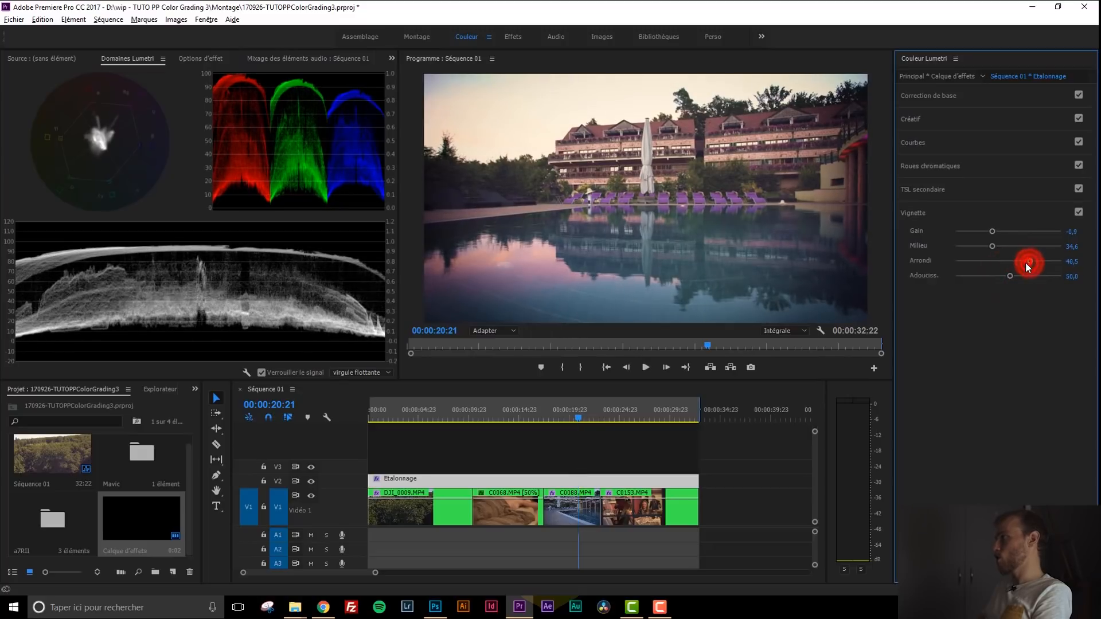
# Step: Reset the vignette's Arrondi and Milieu to their defaults and set its Gain to -0,1
pyautogui.doubleClick(1028, 262)
pyautogui.doubleClick(992, 247)
pyautogui.moveTo(997, 232); pyautogui.dragTo(1006, 233)
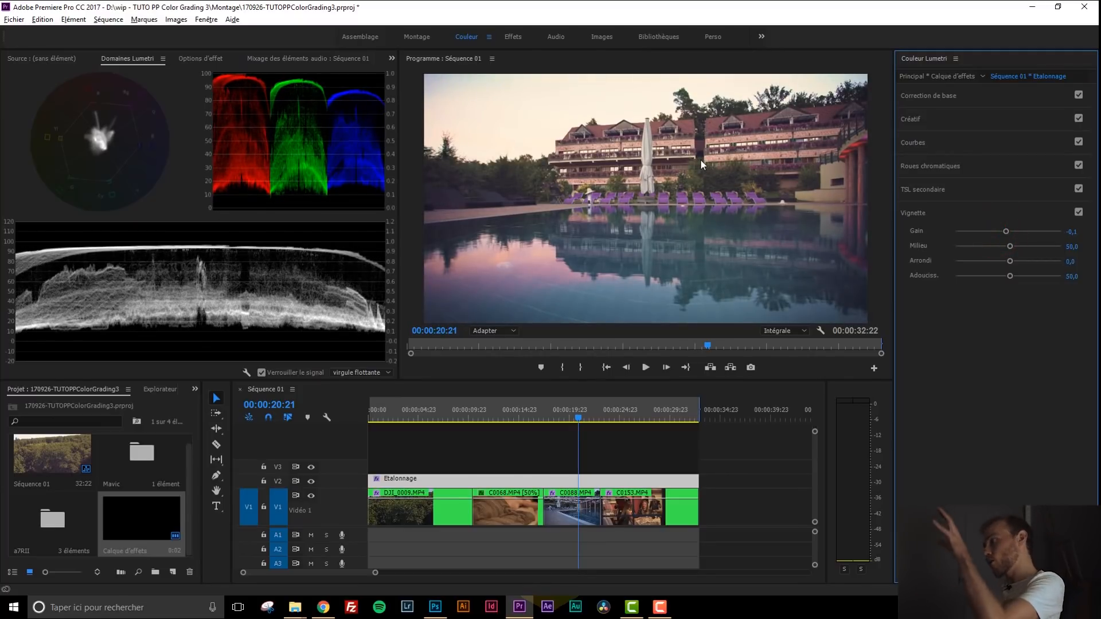
# Step: Move the playhead to 00:00:07:19 and set the Teinte of the DJI_0009.MP4 clip to 0,1 in Correction de base
pyautogui.click(965, 121)
pyautogui.click(965, 439)
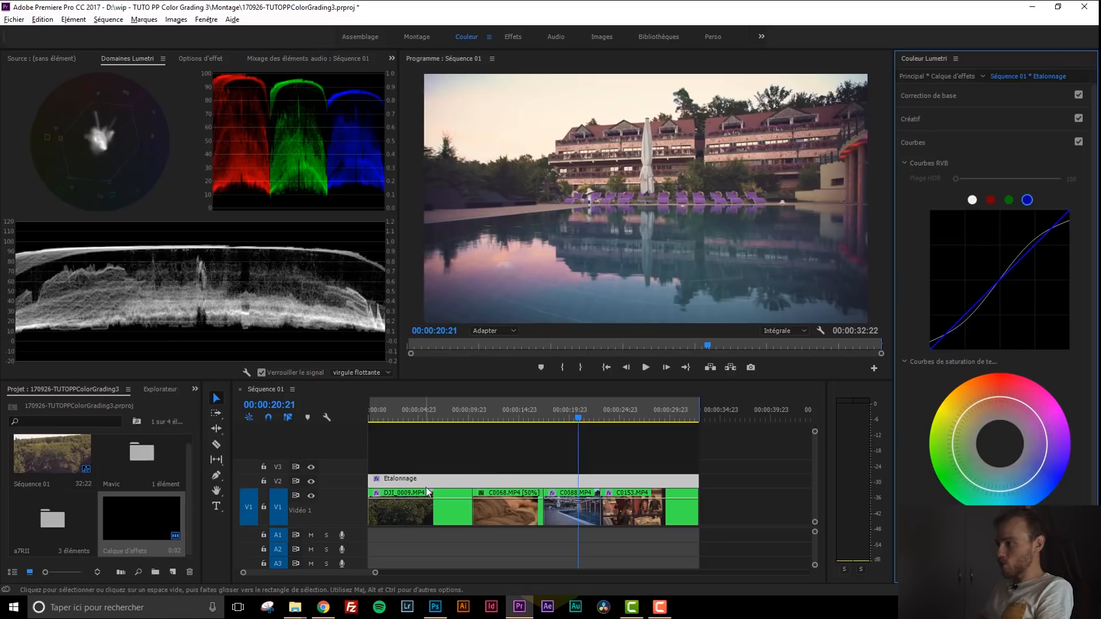
pyautogui.click(446, 478)
pyautogui.moveTo(572, 418); pyautogui.dragTo(447, 432)
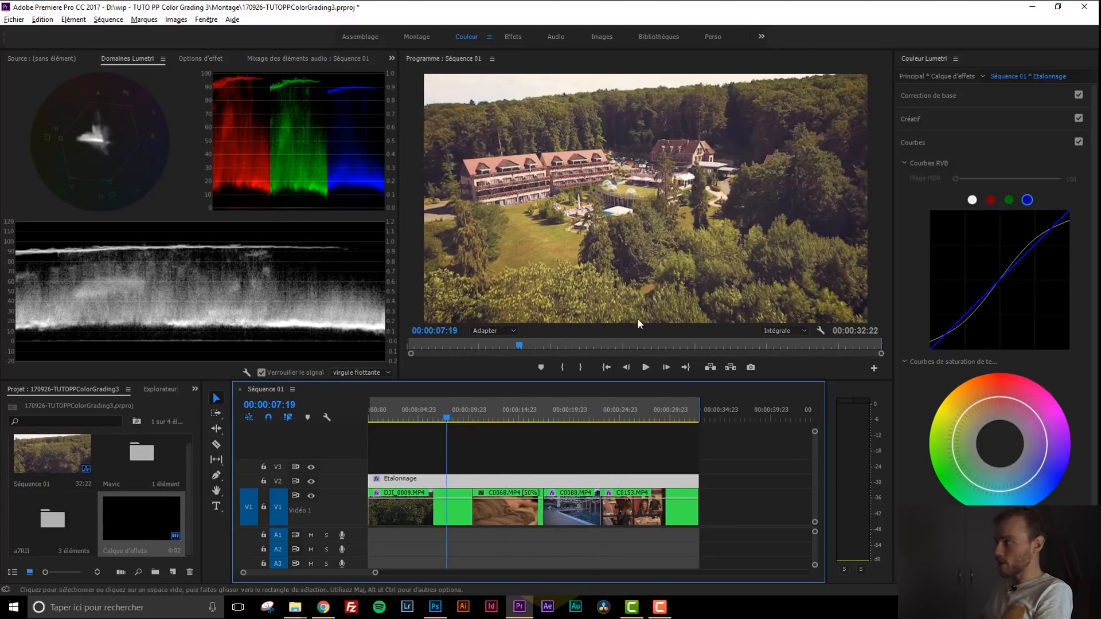
pyautogui.click(929, 91)
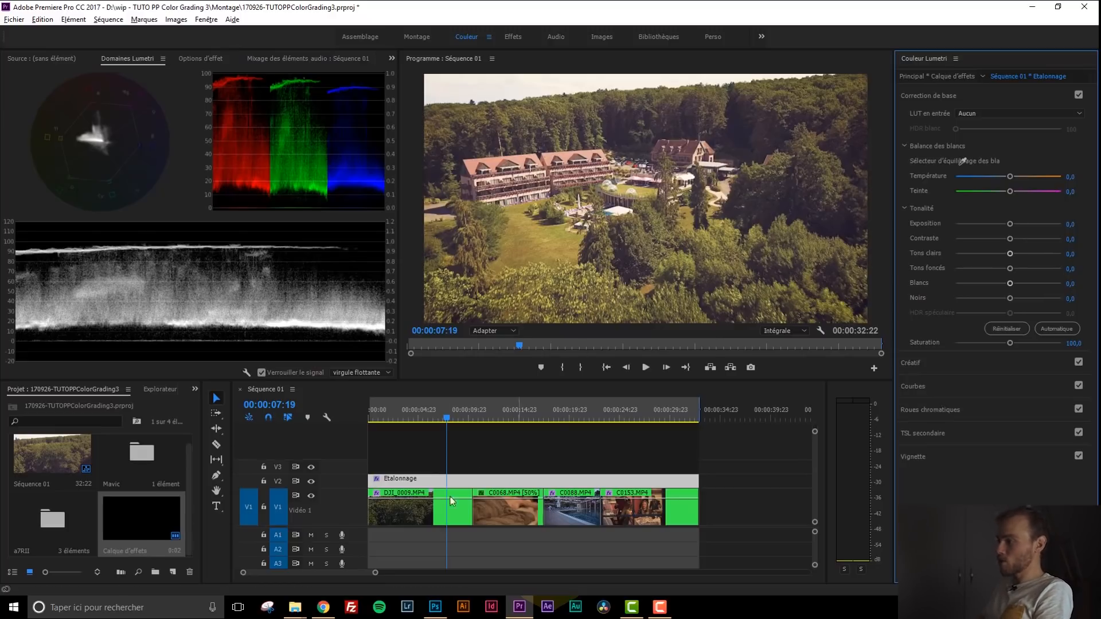
pyautogui.click(425, 519)
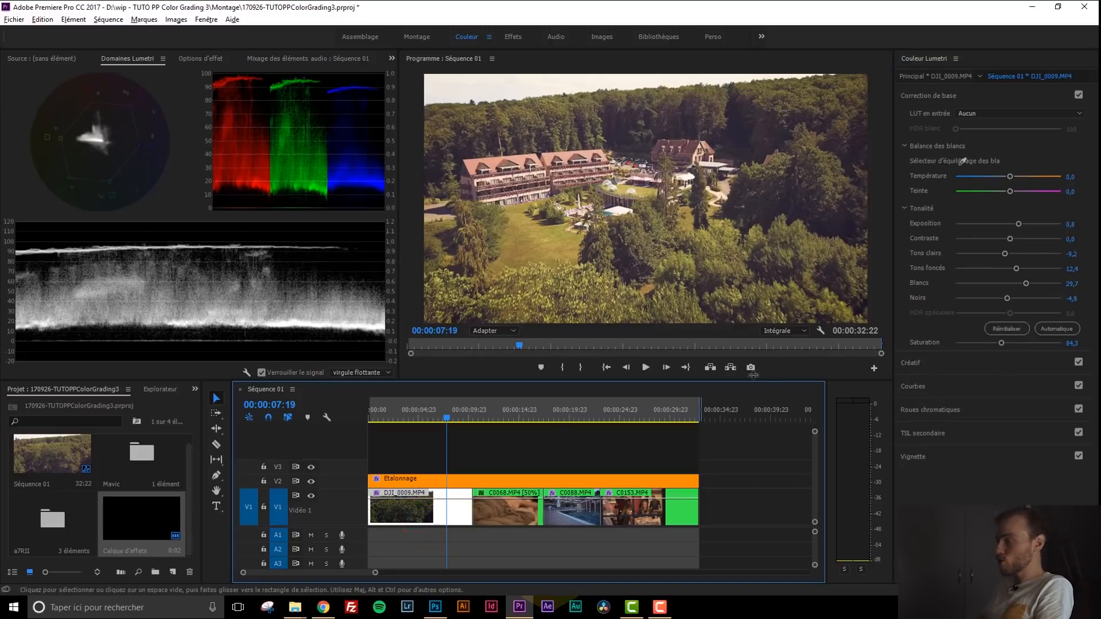
pyautogui.moveTo(1010, 192); pyautogui.dragTo(1012, 194)
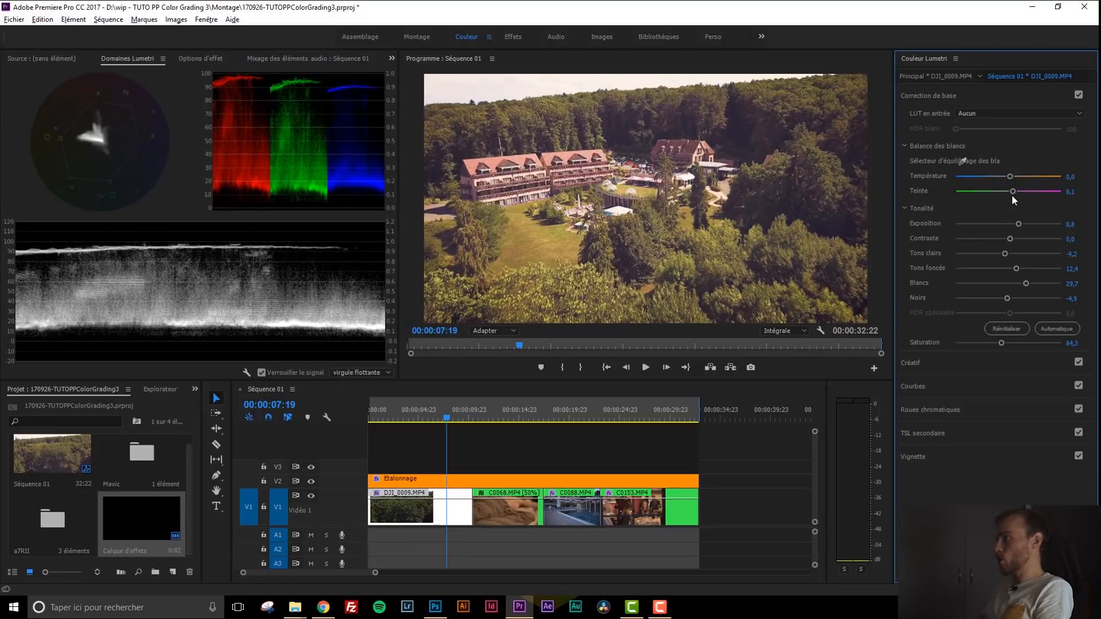
# Step: Move the Etalonnage adjustment layer up from track V2 to track V3
pyautogui.moveTo(445, 477); pyautogui.dragTo(447, 467)
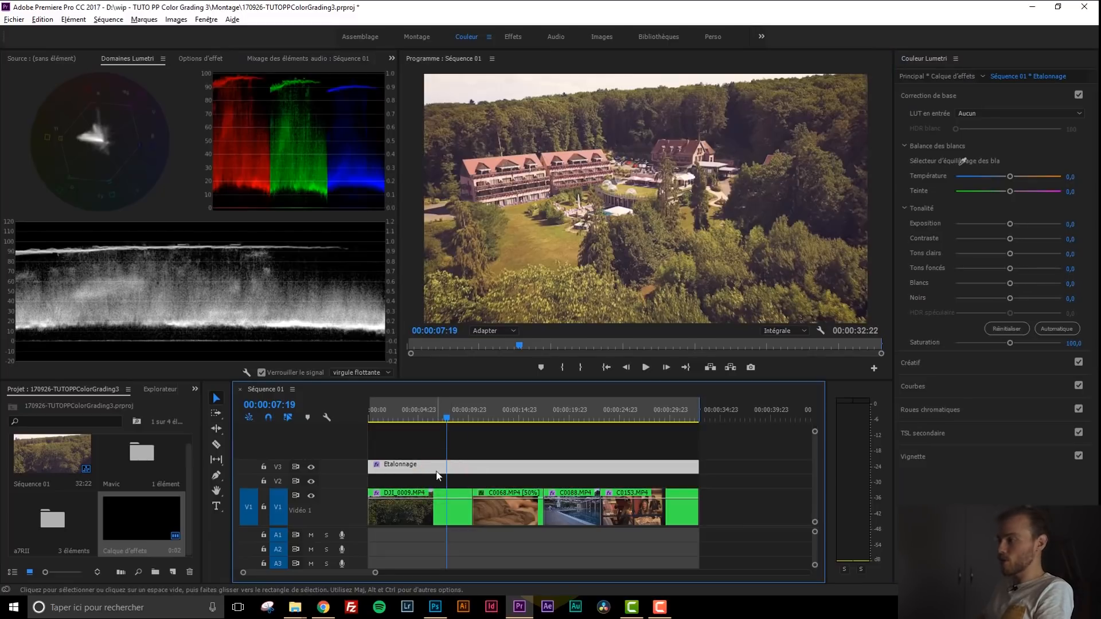
# Step: Create a 1920 × 1080 adjustment layer at 23,976 i/s and place it on track V2, spanning the DJI_0009.MP4 clip
pyautogui.click(173, 572)
pyautogui.click(226, 467)
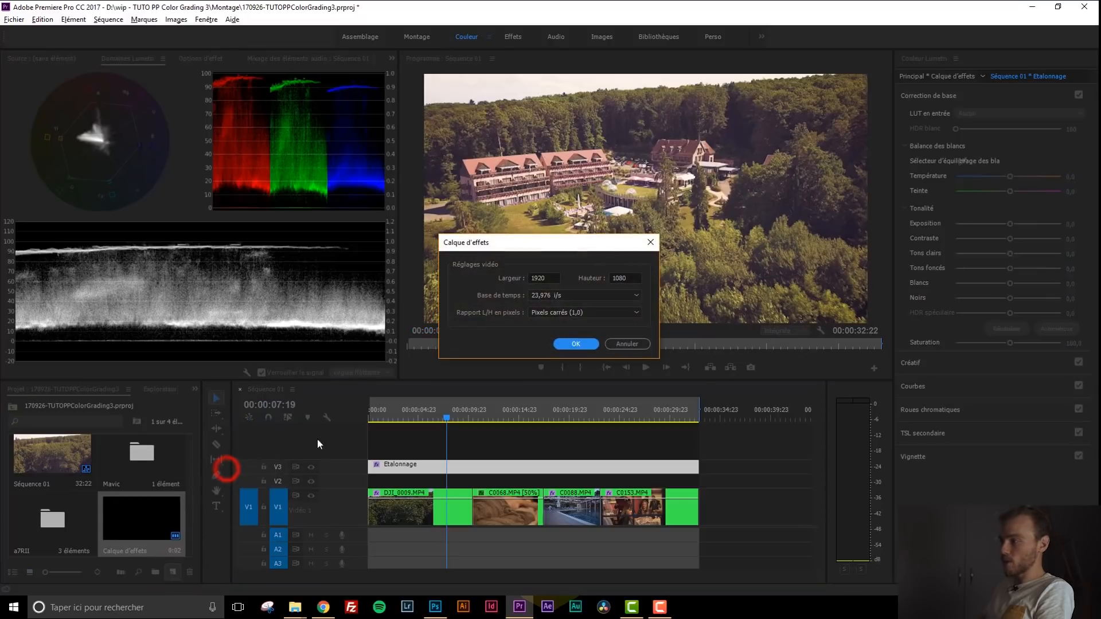
pyautogui.click(576, 343)
pyautogui.moveTo(54, 525); pyautogui.dragTo(472, 478)
pyautogui.click(380, 483)
# Step: Rename the new adjustment layer on V2 as Correction Sélective and give it the same orange label as the Etalonnage layer
pyautogui.rightClick(461, 481)
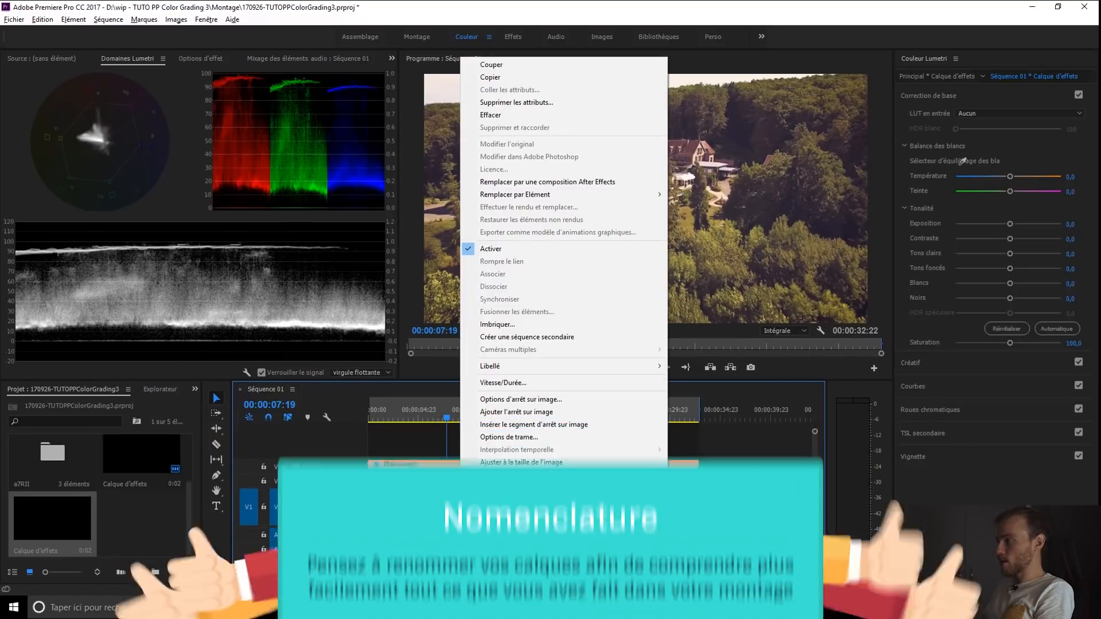
pyautogui.click(499, 530)
pyautogui.write('Correction')
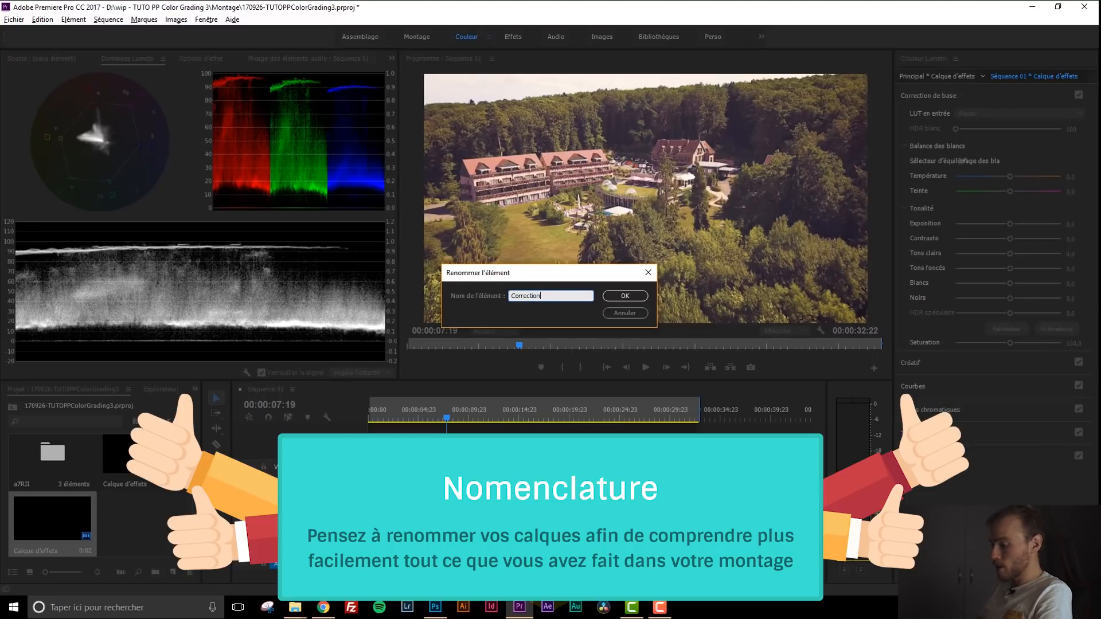
pyautogui.write(' Sélecti')
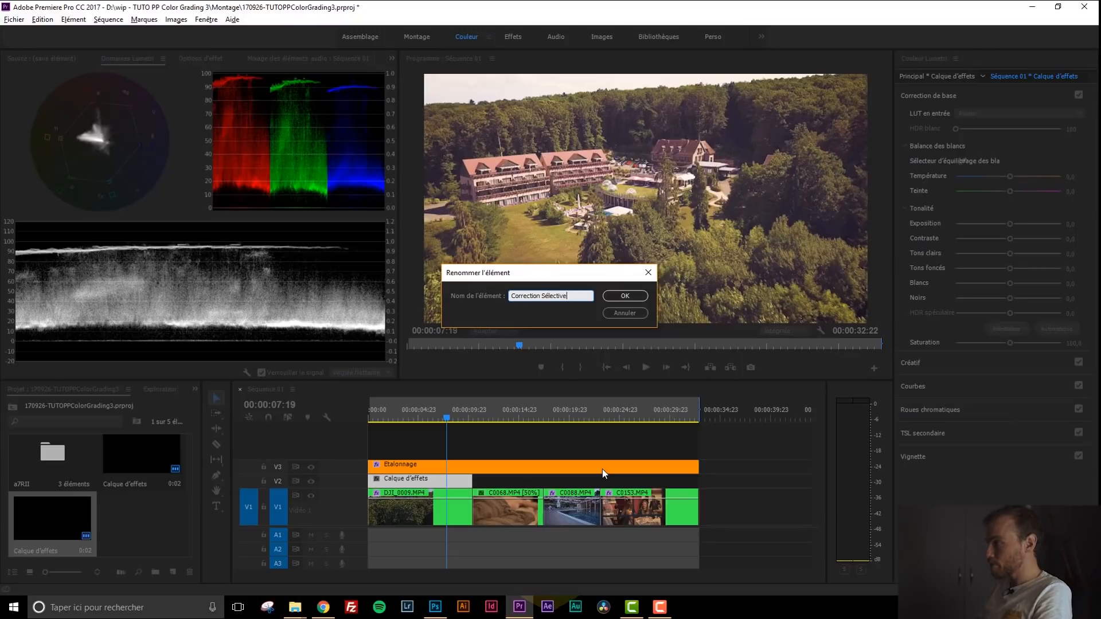
pyautogui.write('ve')
pyautogui.press('Return')
pyautogui.rightClick(446, 480)
pyautogui.moveTo(481, 365)
pyautogui.click(355, 449)
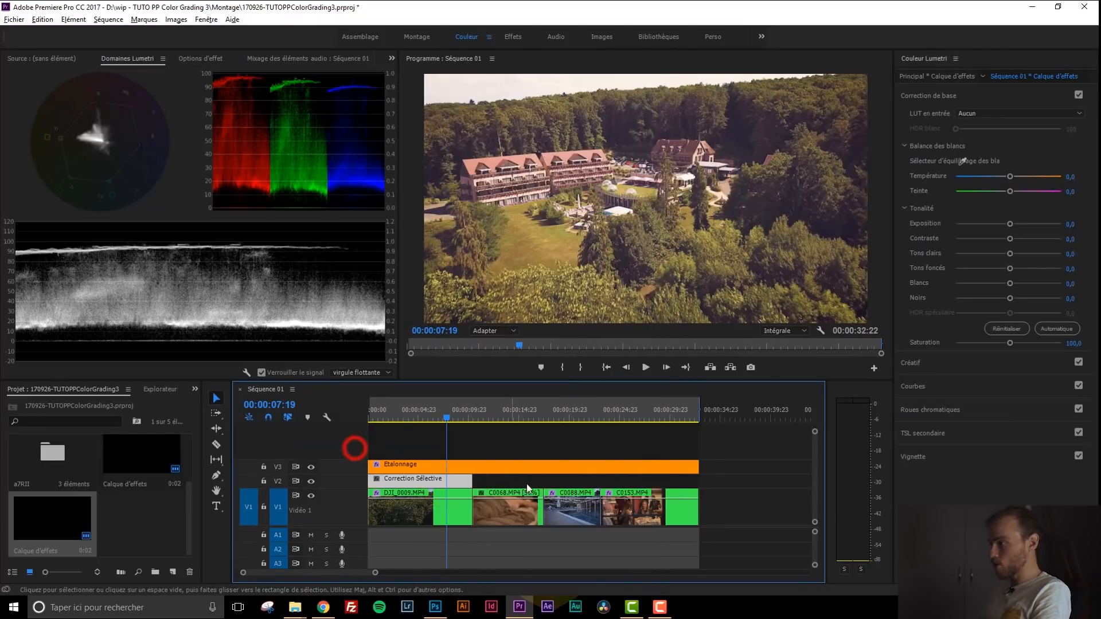
# Step: Nudge Exposition slightly down on the Correction Sélective layer, then set its Contraste to 8,1 and Teinte to -4,9 in Correction de base
pyautogui.click(450, 480)
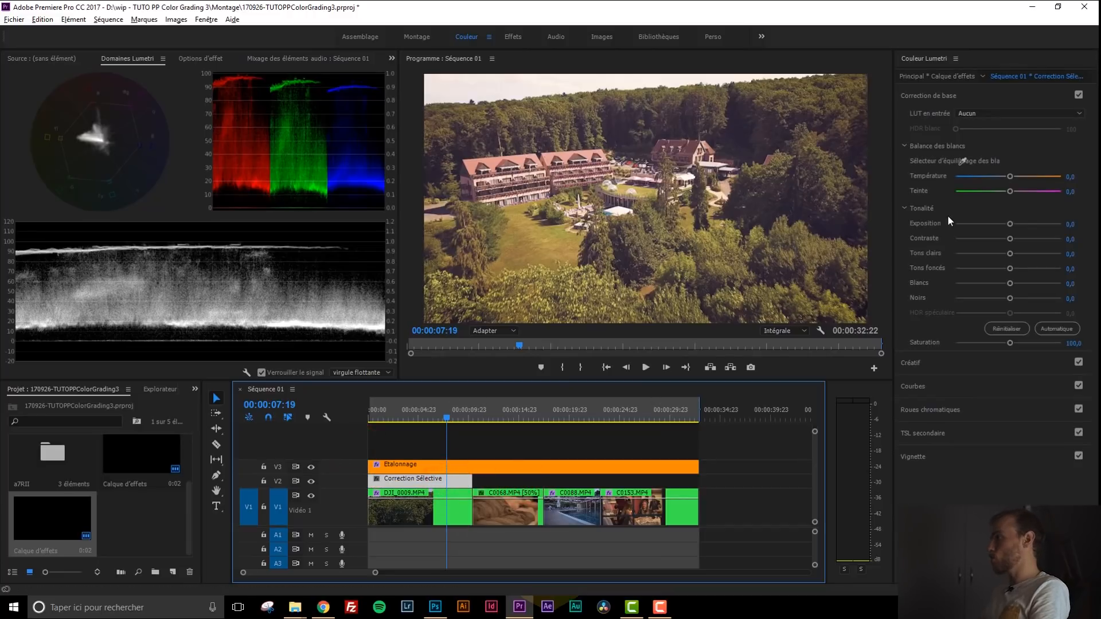
pyautogui.moveTo(1010, 223); pyautogui.dragTo(1007, 222)
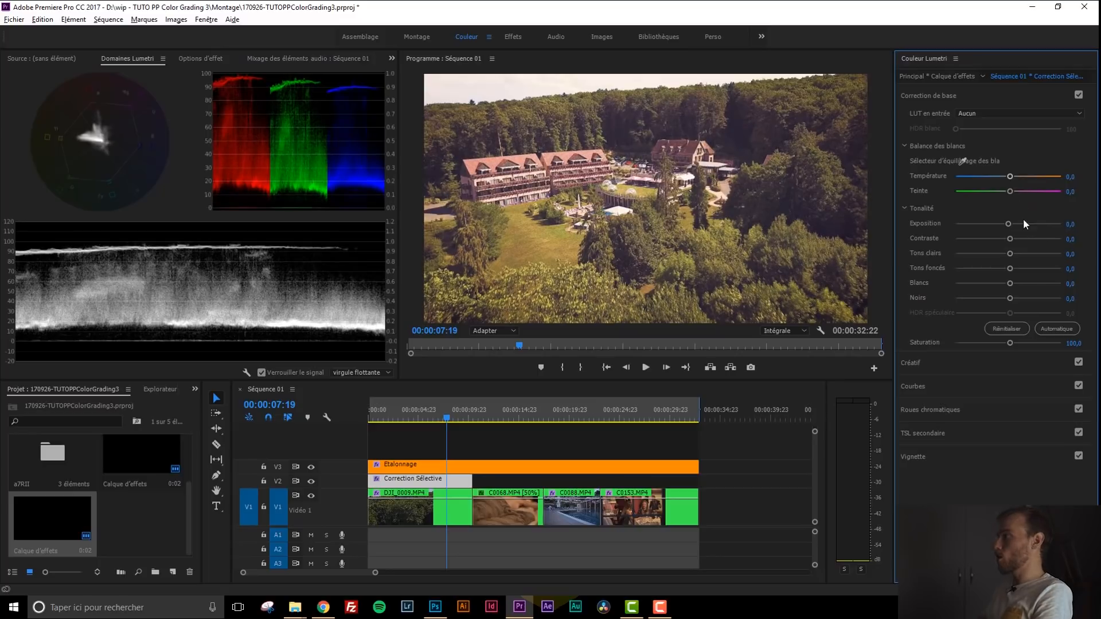
pyautogui.moveTo(1013, 237); pyautogui.dragTo(1013, 237)
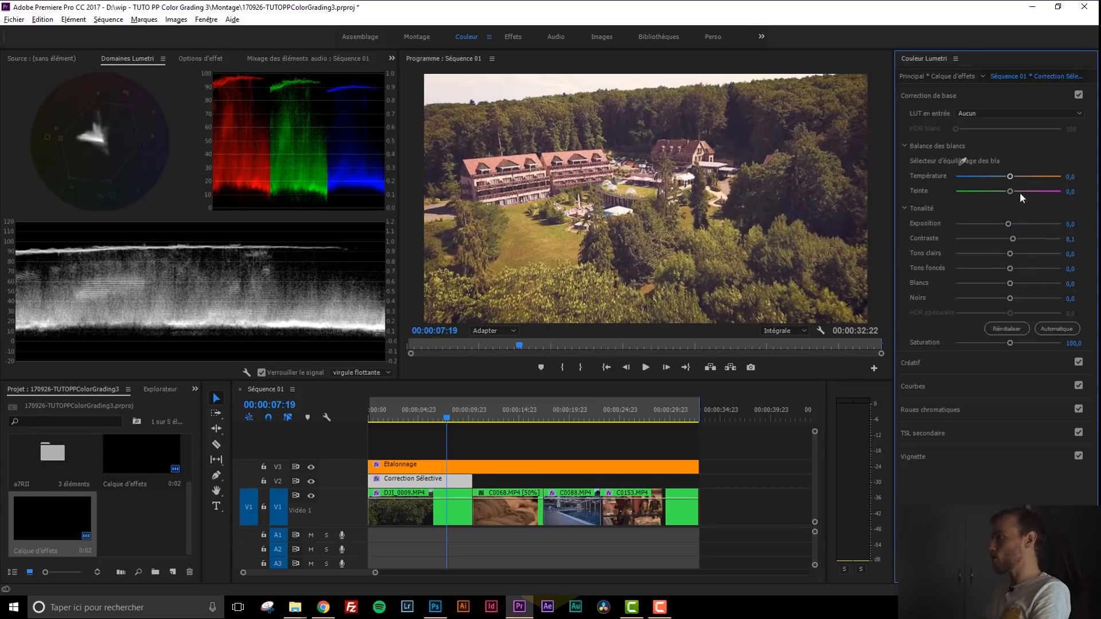
pyautogui.moveTo(1009, 192); pyautogui.dragTo(1005, 188)
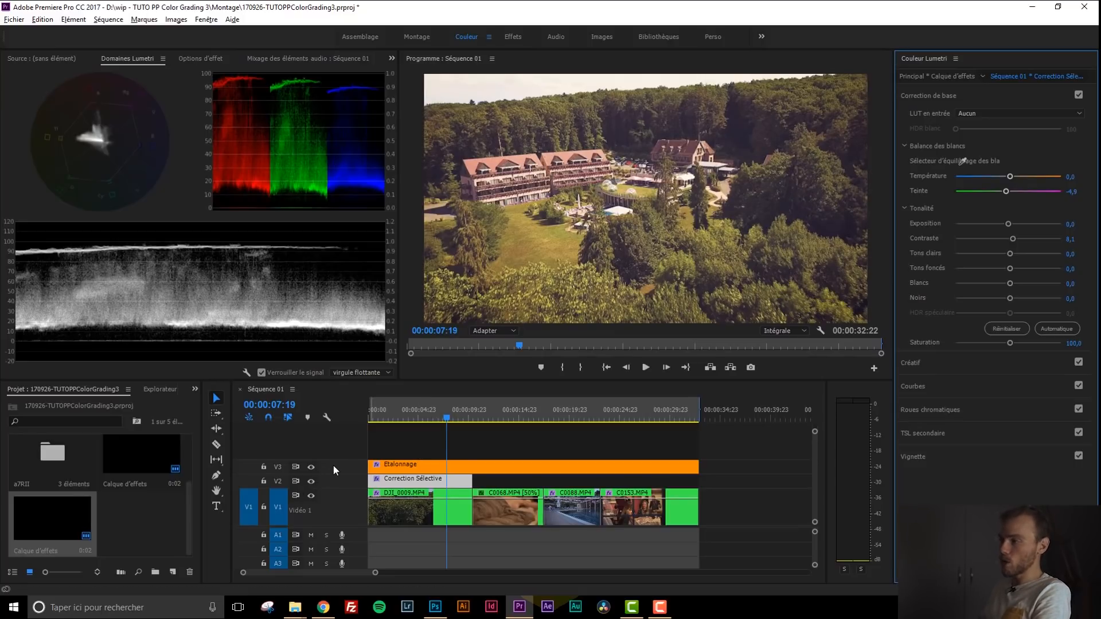
# Step: Toggle the output of tracks V2 and V3 to compare the aerial shot with and without each adjustment layer
pyautogui.click(311, 481)
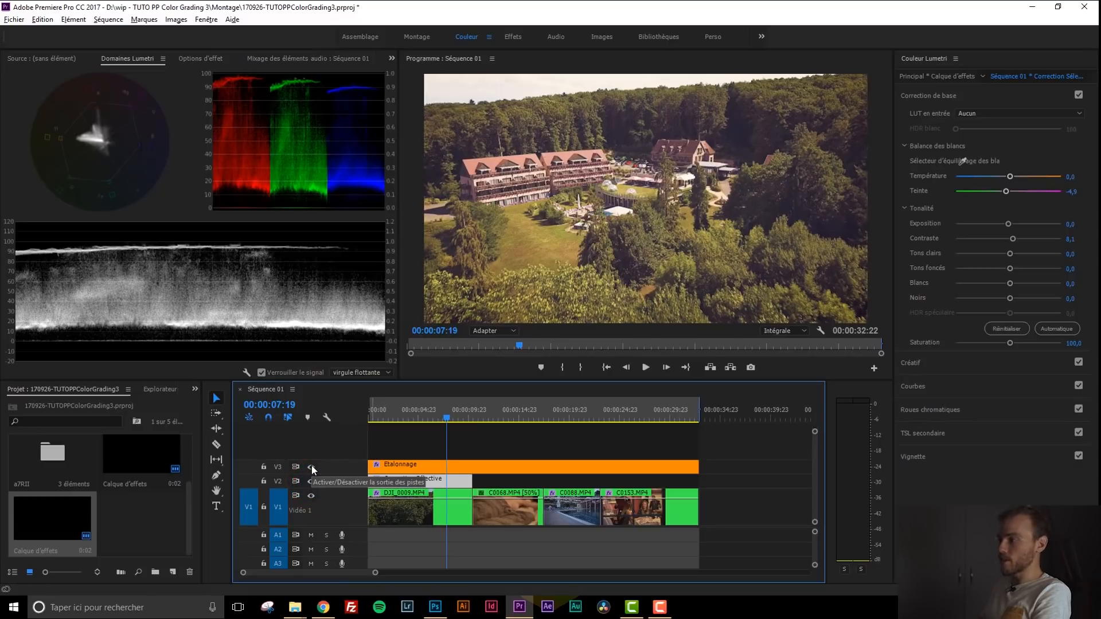
pyautogui.click(311, 467)
pyautogui.click(311, 467)
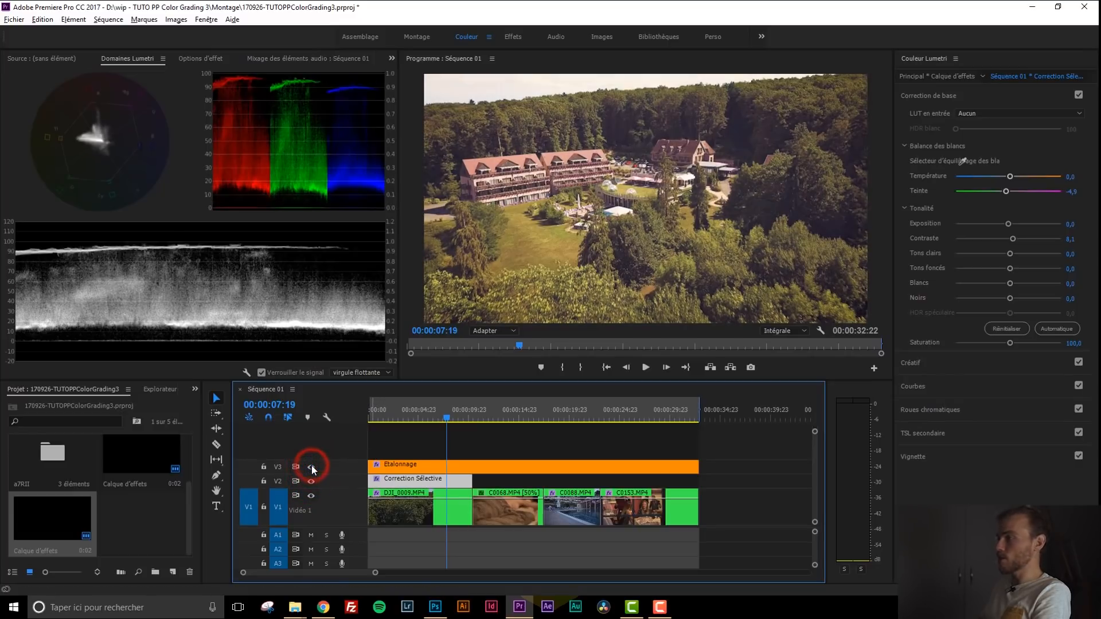
# Step: Review the C0088.MP4 and C0068.MP4 shots, toggling track V3's output to compare them with and without the Etalonnage layer
pyautogui.click(514, 400)
pyautogui.press('space')
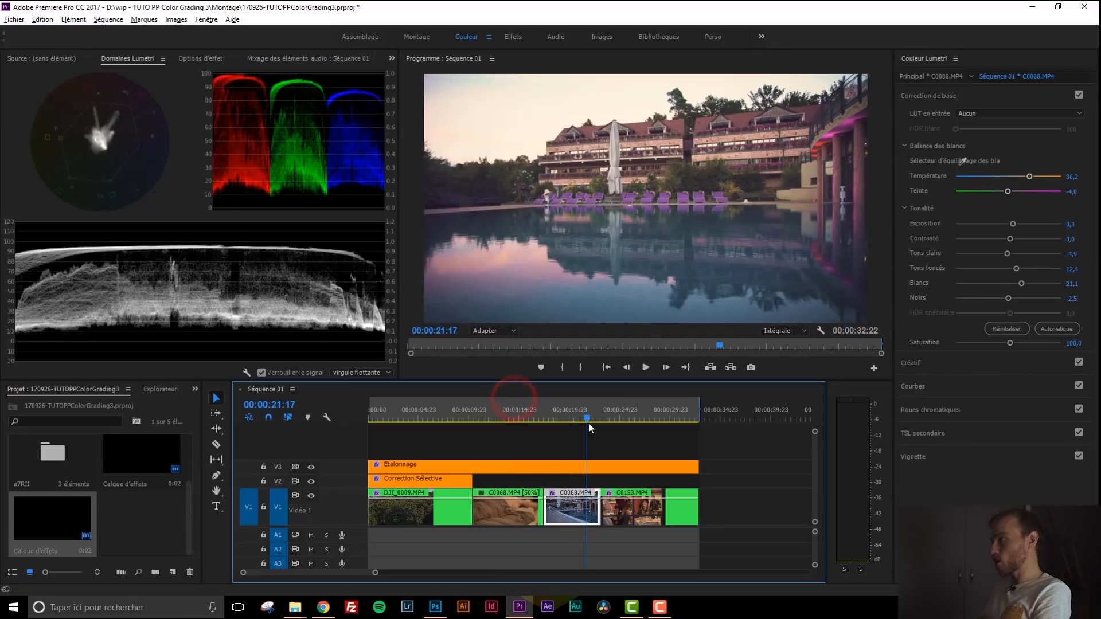
pyautogui.press('space')
pyautogui.click(311, 467)
pyautogui.click(311, 466)
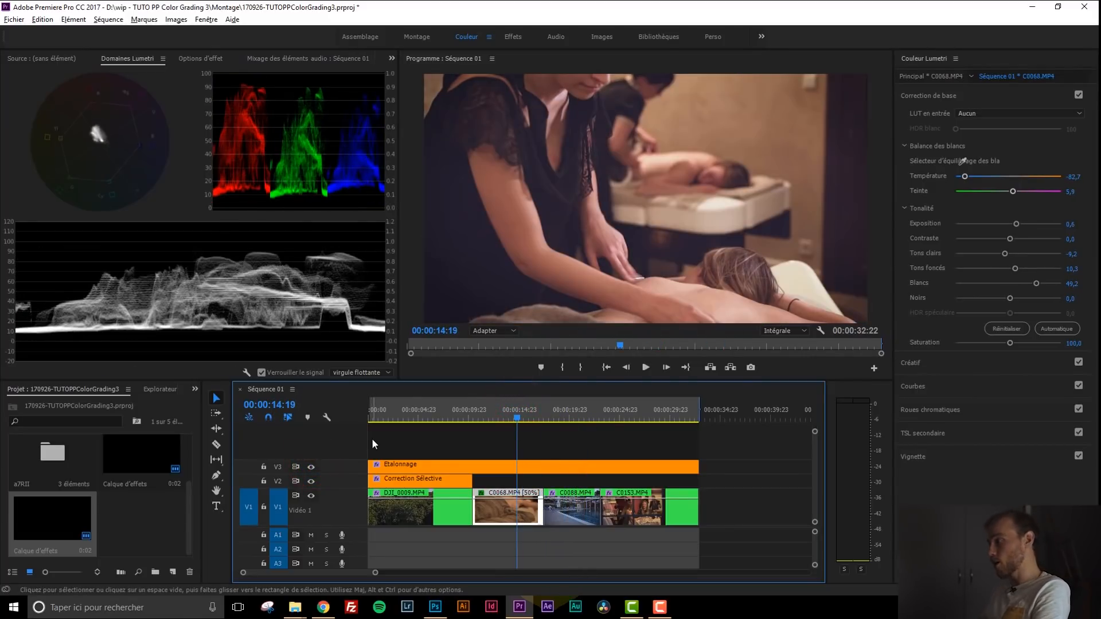